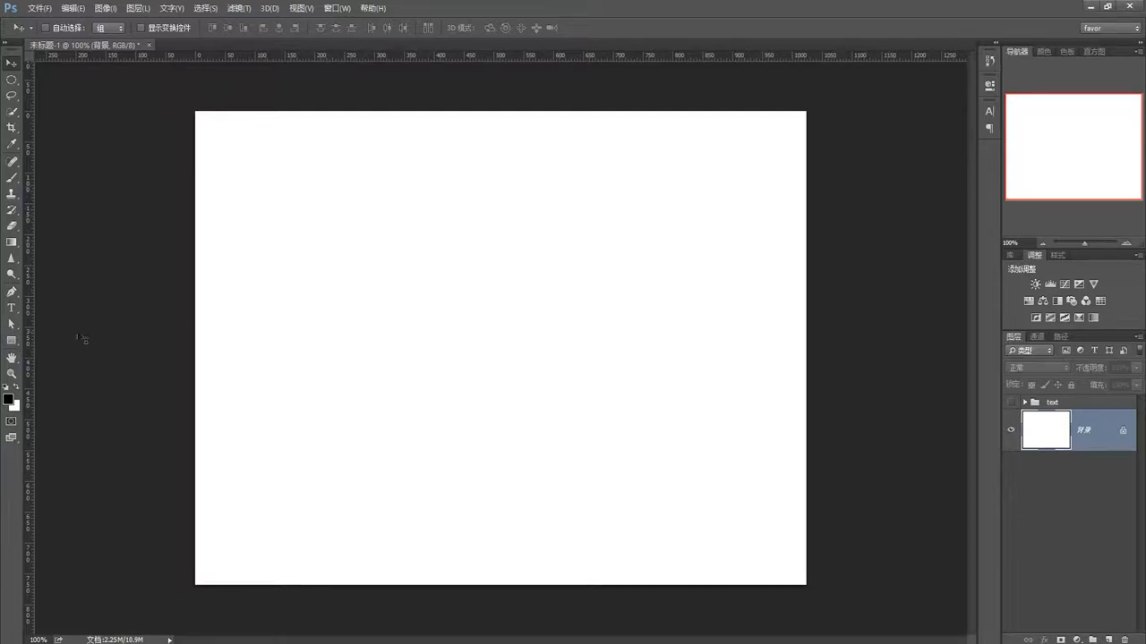
- Draw a rectangle shape about 547 × 151 pixels near the top of the canvas and fill it with blue
{"action": "left_click", "coordinate": [12, 340]}
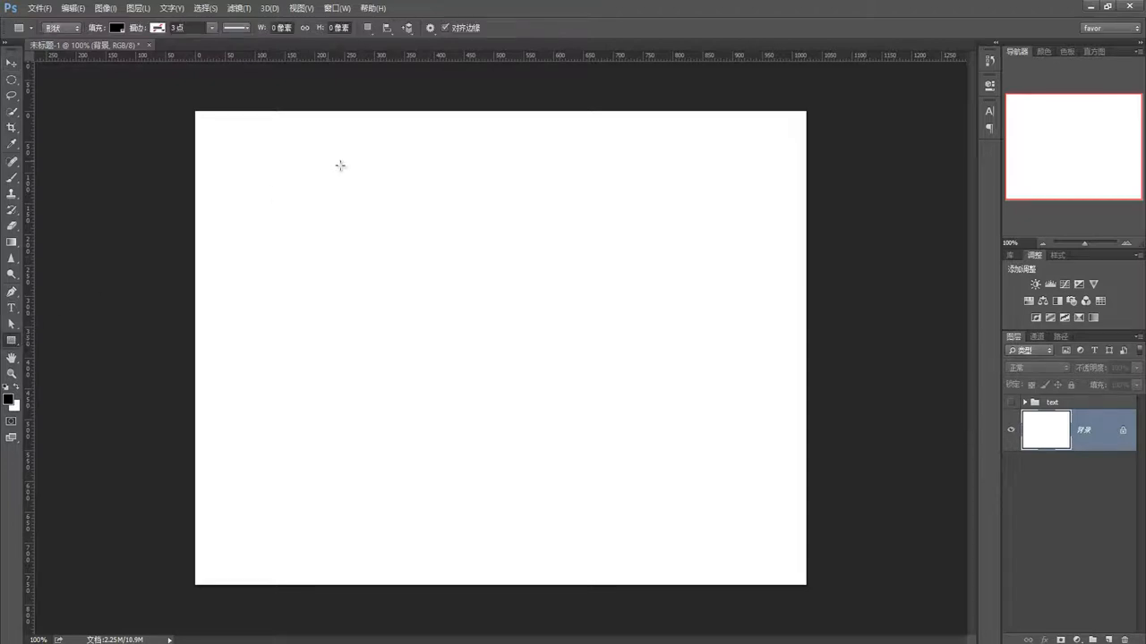
{"action": "left_click_drag", "start_coordinate": [340, 164], "coordinate": [667, 259]}
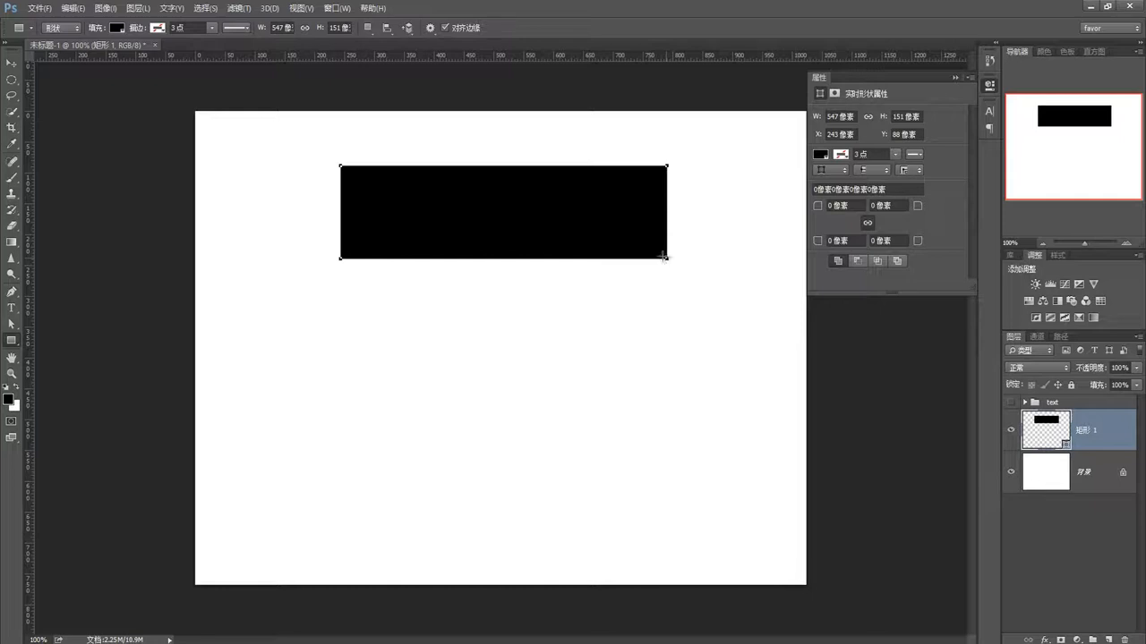
{"action": "left_click", "coordinate": [114, 27]}
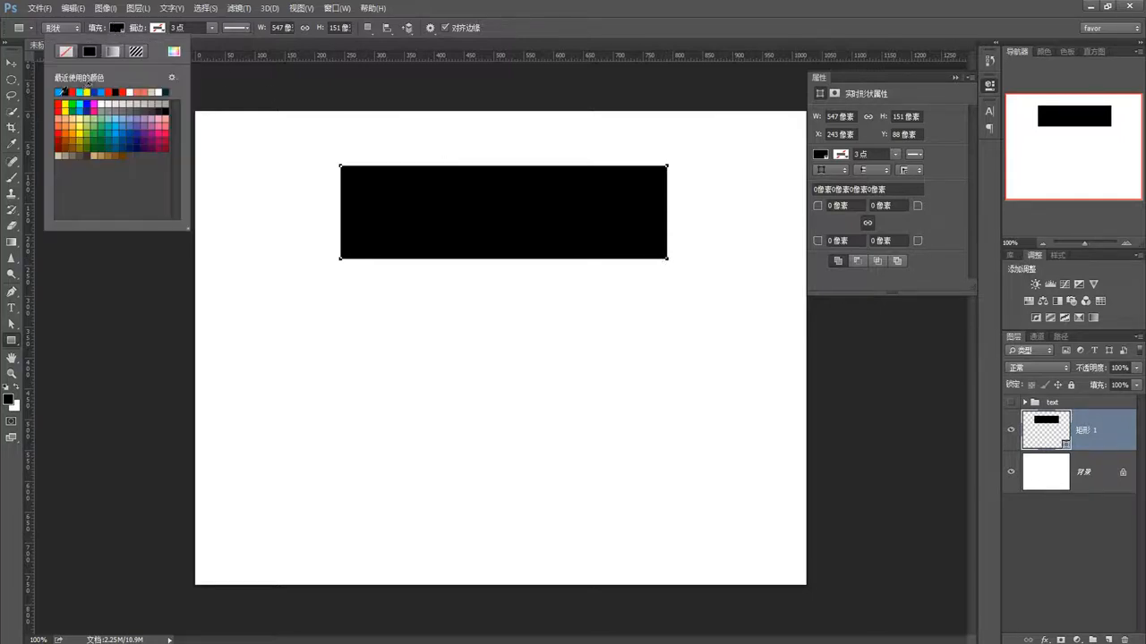
{"action": "left_click", "coordinate": [60, 91]}
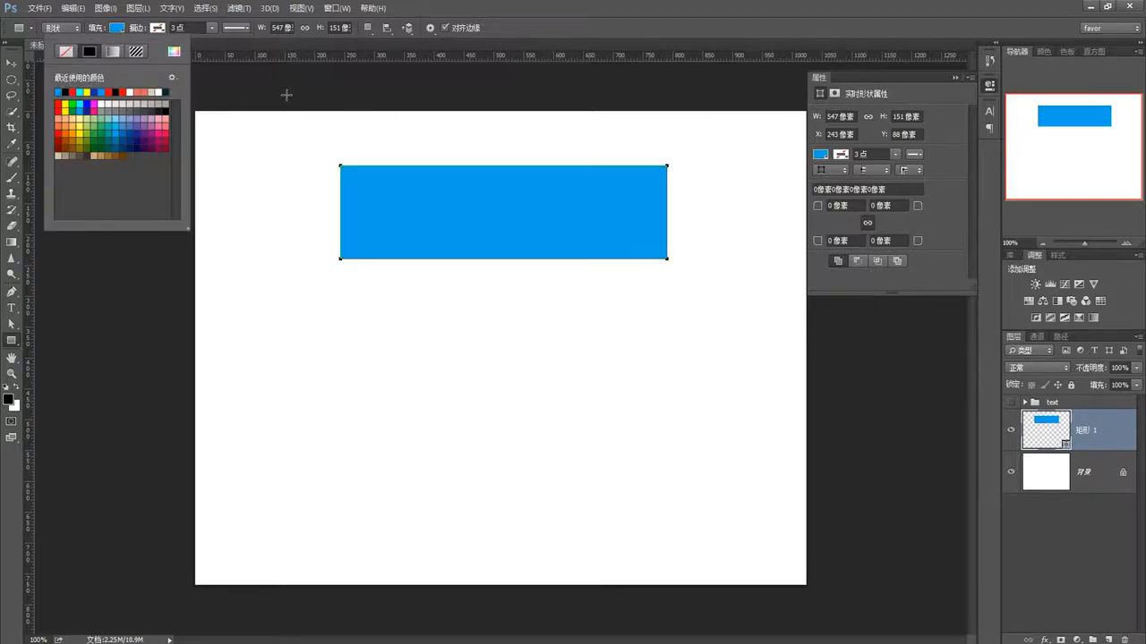
{"action": "left_click", "coordinate": [10, 63]}
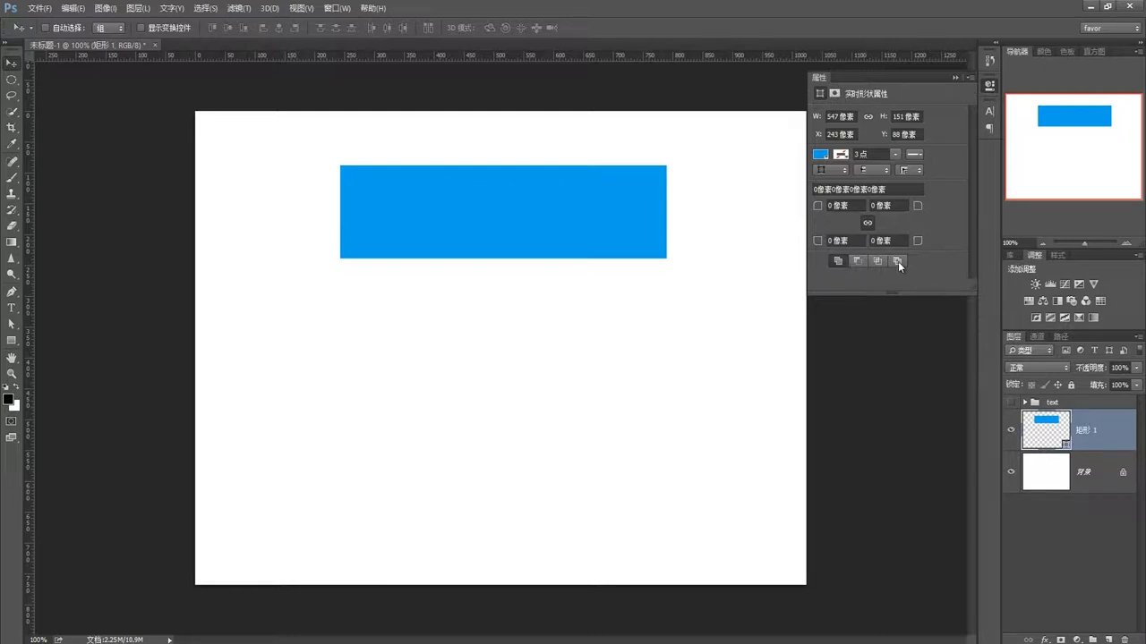
- Try feathering the blue rectangle's shape mask, and reset the feather to 0 pixels
{"action": "left_click", "coordinate": [835, 93]}
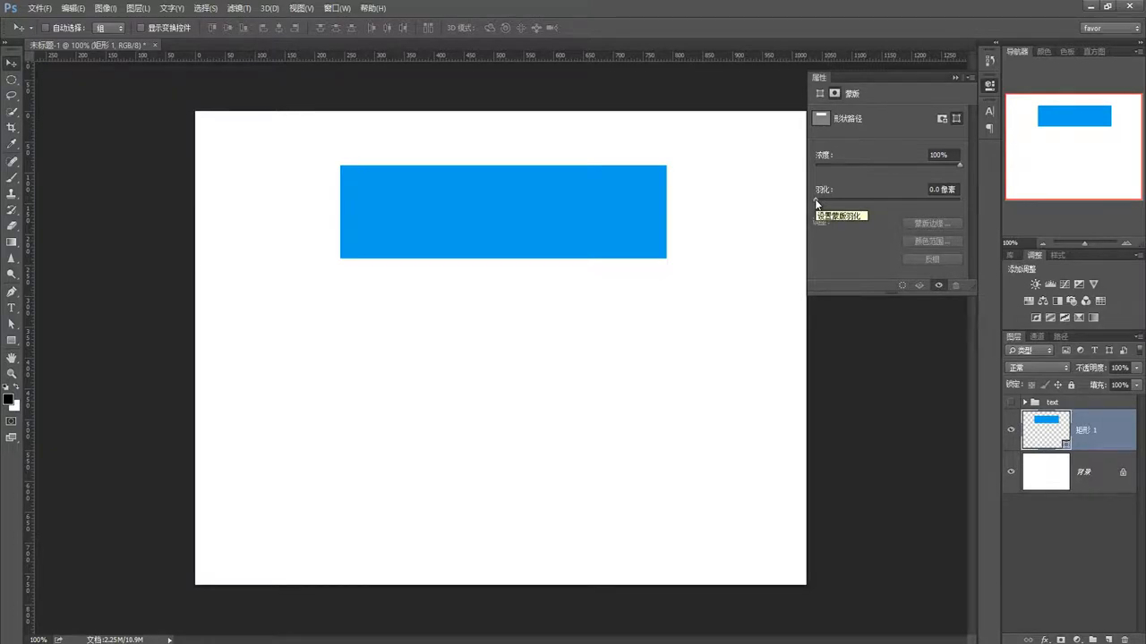
{"action": "left_click_drag", "start_coordinate": [822, 201], "coordinate": [872, 201]}
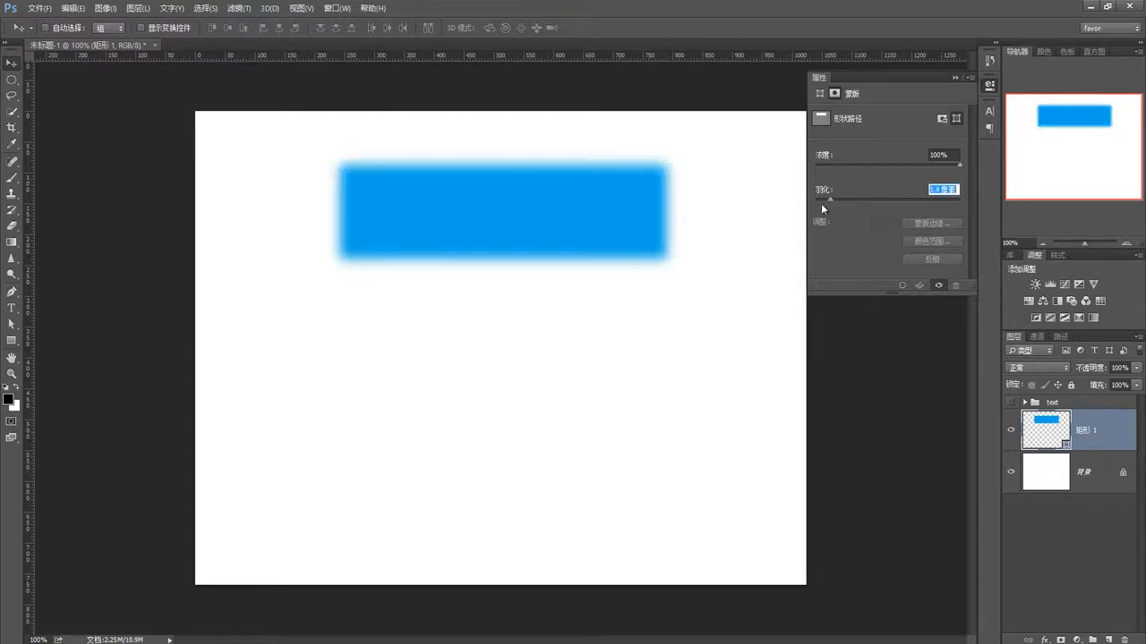
{"action": "type", "text": "0"}
{"action": "key", "text": "Return"}
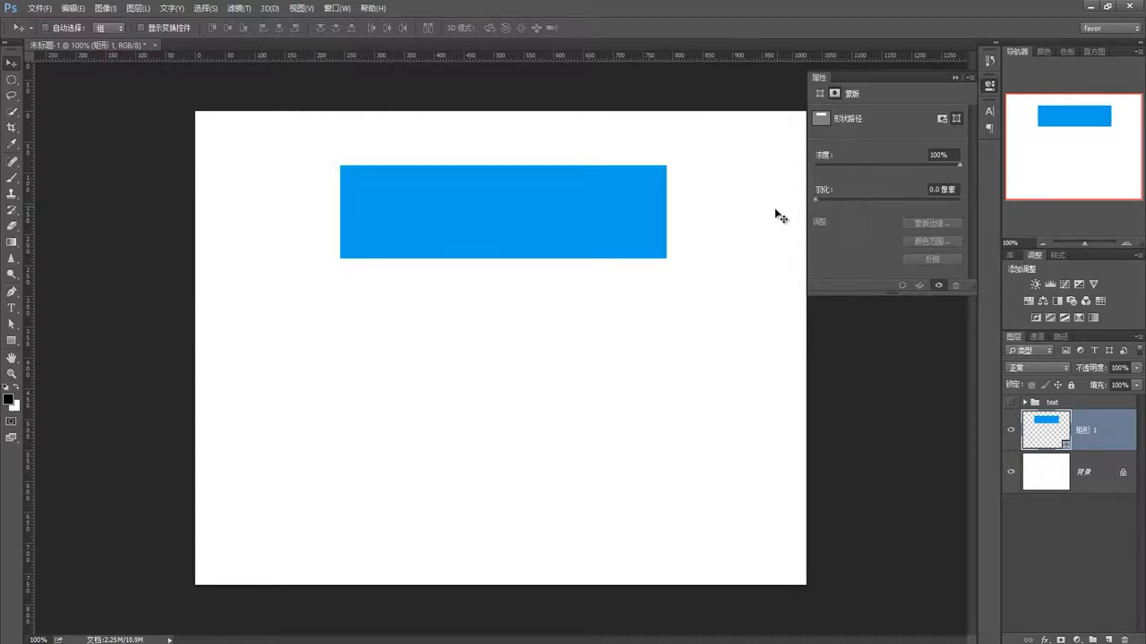
{"action": "left_click", "coordinate": [955, 78]}
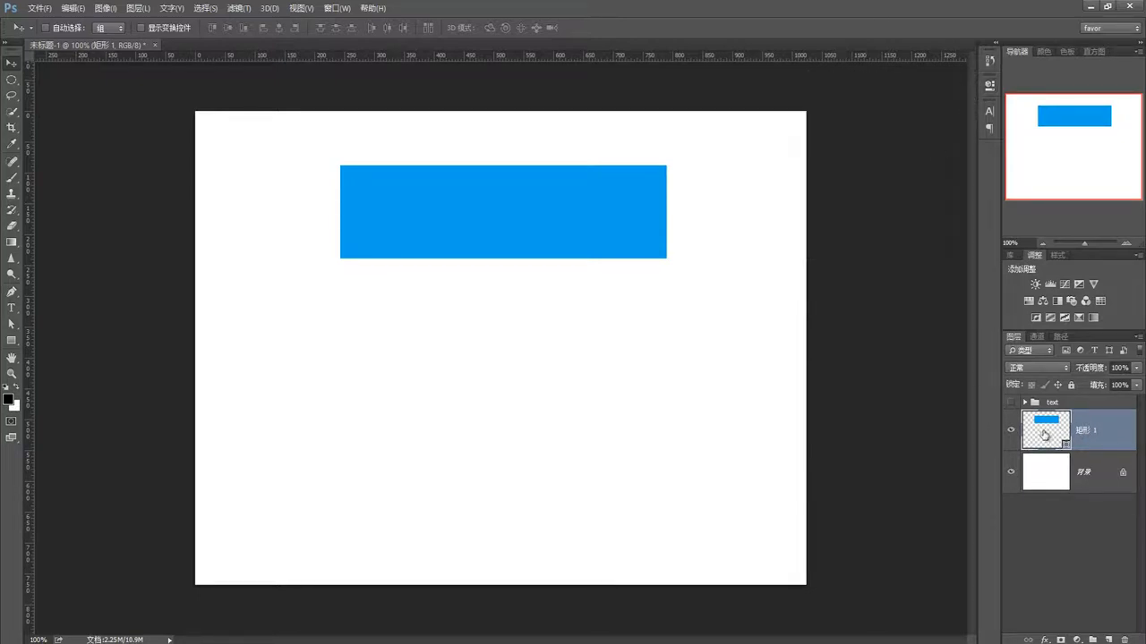
- Open and dismiss the blue rectangle's fill colour settings, and rename its layer to "xakil"
{"action": "double_click", "coordinate": [1043, 434]}
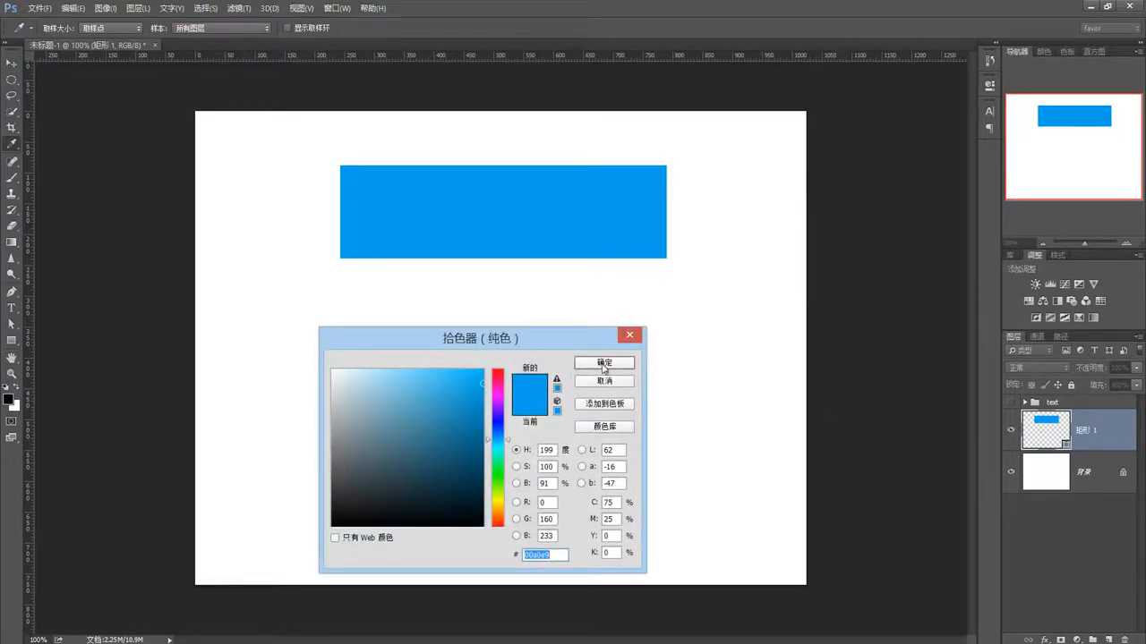
{"action": "left_click", "coordinate": [629, 334]}
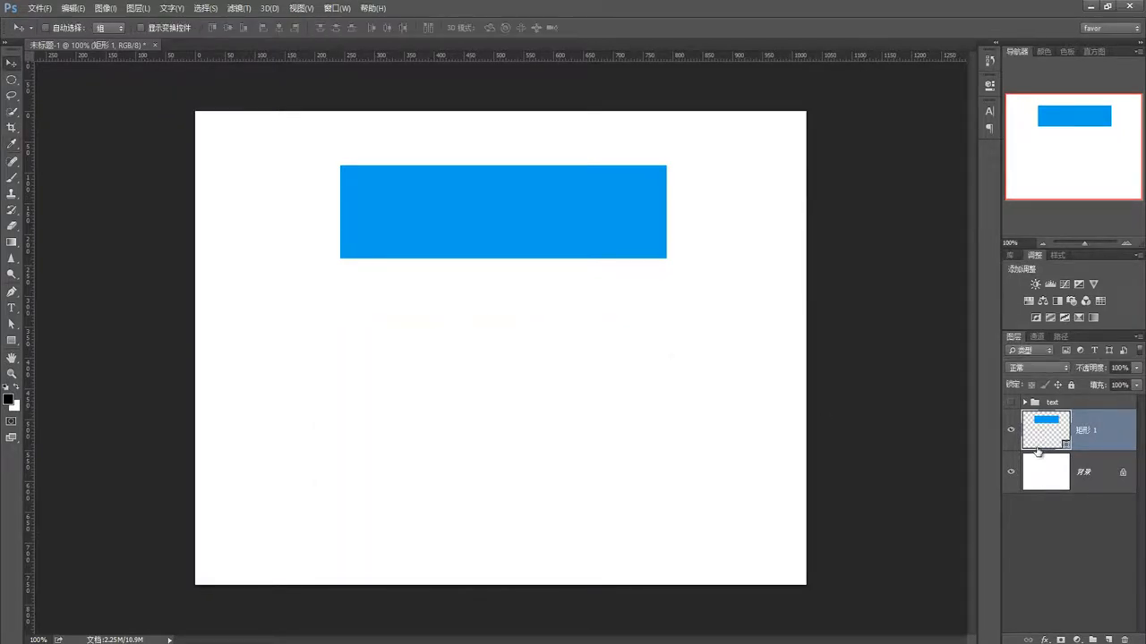
{"action": "double_click", "coordinate": [1084, 430]}
{"action": "type", "text": "xakil"}
{"action": "key", "text": "Return"}
- Look through the xakil layer's blending options and Stroke settings, and close the layer styles without applying any
{"action": "double_click", "coordinate": [1118, 436]}
{"action": "left_click_drag", "start_coordinate": [832, 281], "coordinate": [518, 300]}
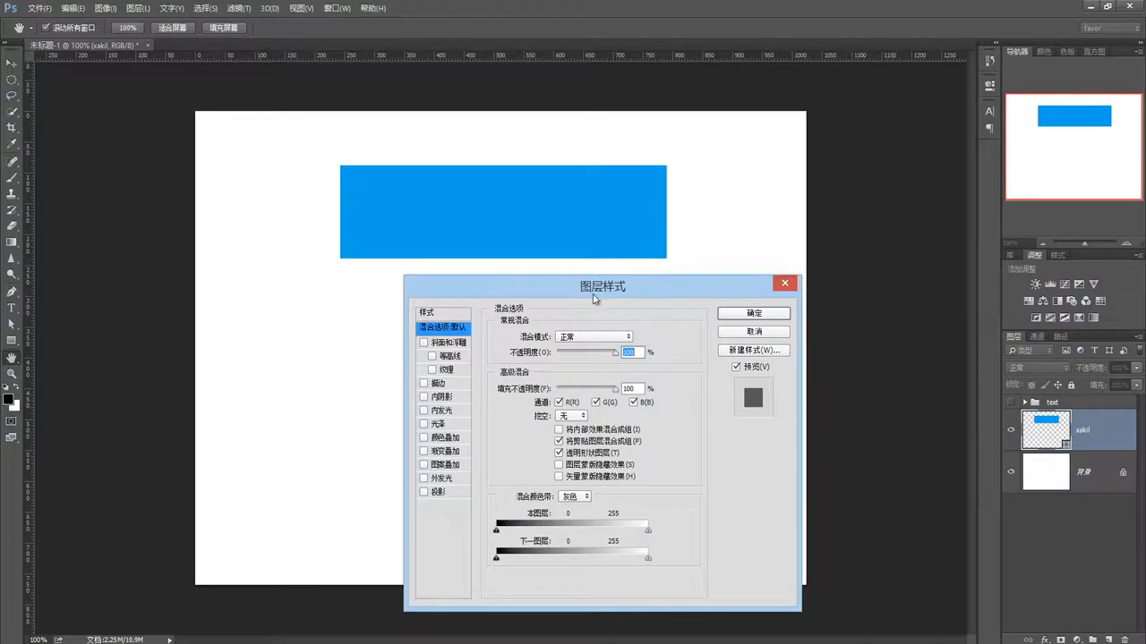
{"action": "left_click", "coordinate": [785, 284]}
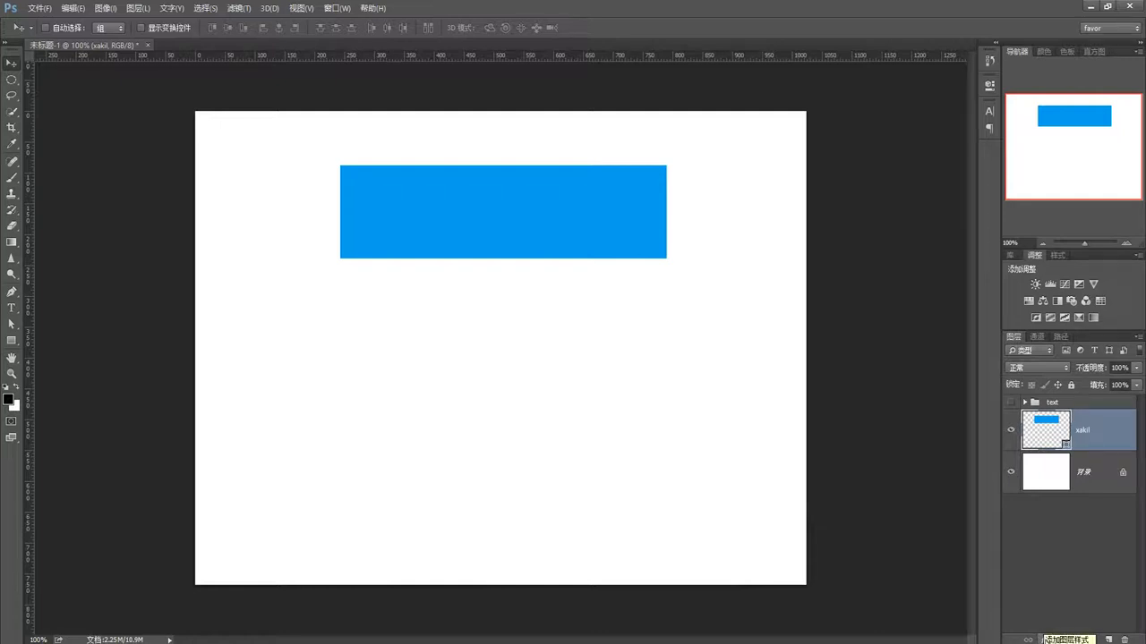
{"action": "left_click", "coordinate": [1045, 638]}
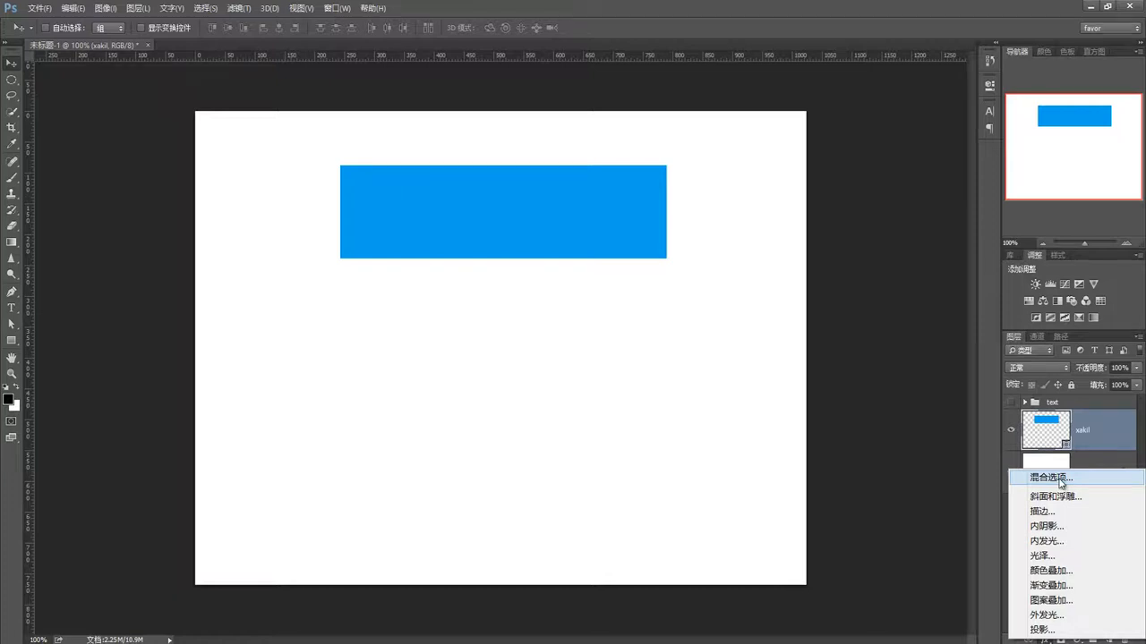
{"action": "left_click", "coordinate": [1060, 480]}
{"action": "left_click_drag", "start_coordinate": [694, 286], "coordinate": [917, 260]}
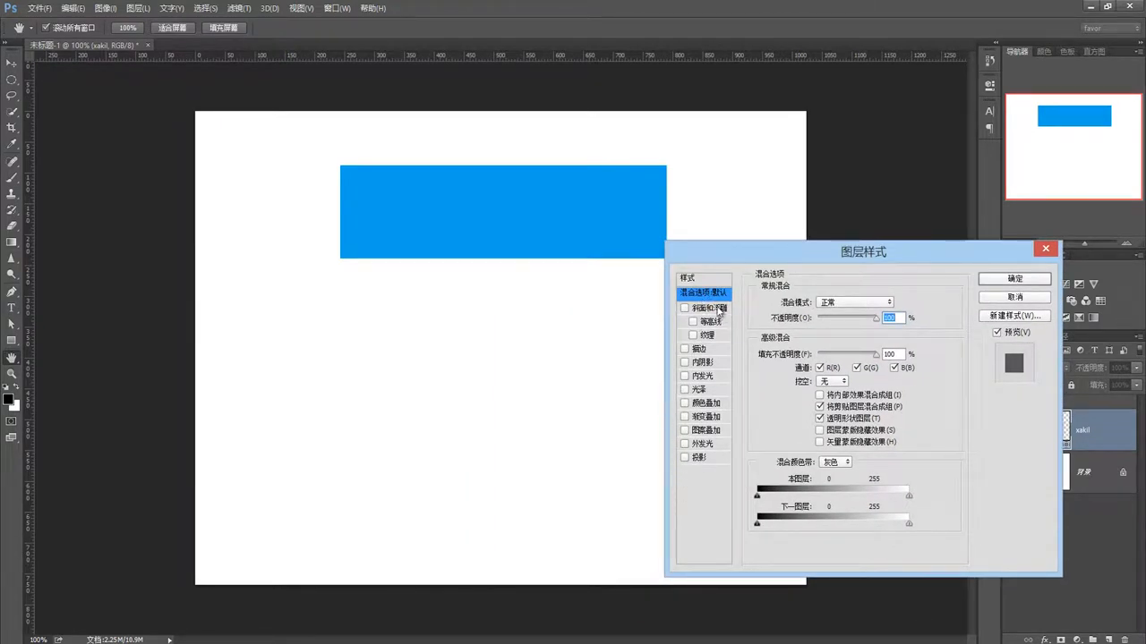
{"action": "left_click_drag", "start_coordinate": [748, 251], "coordinate": [796, 245]}
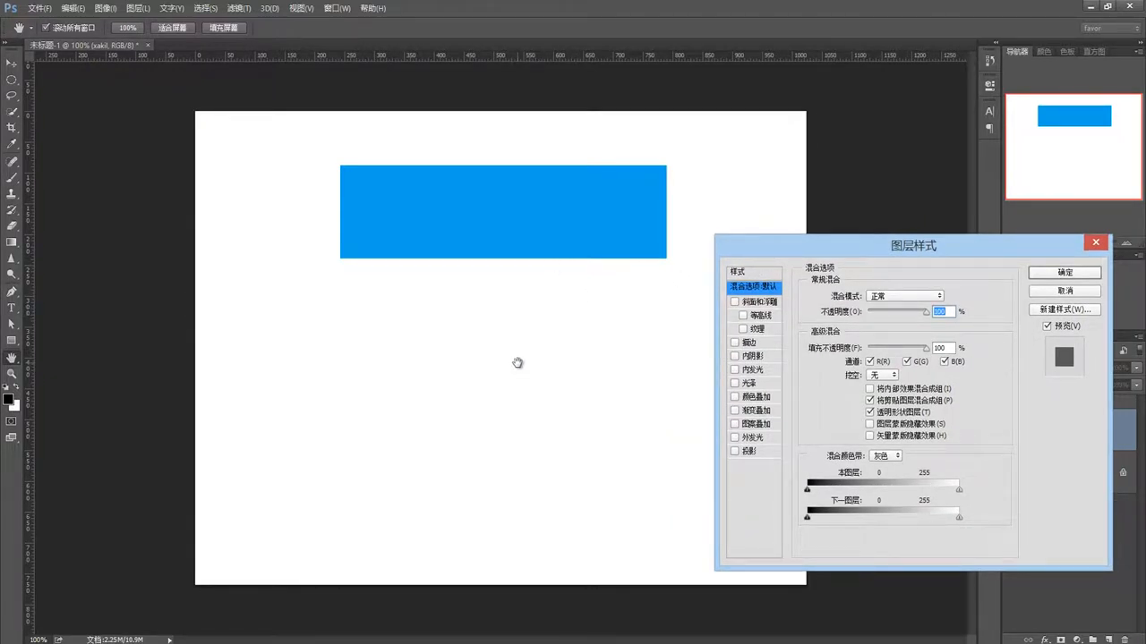
{"action": "key", "text": "ctrl+plus"}
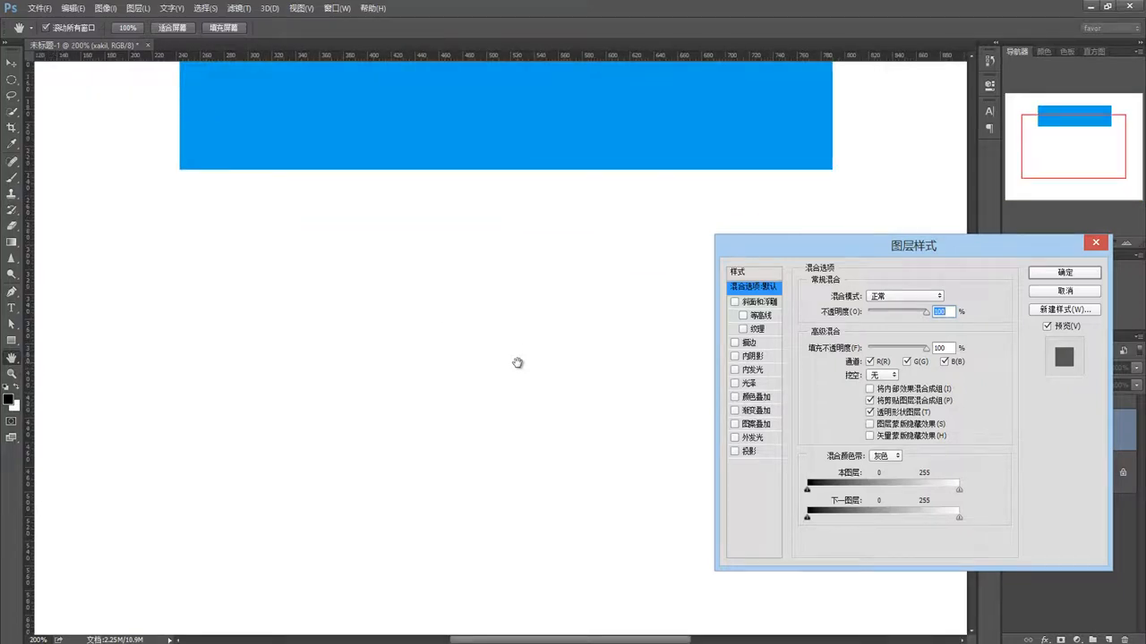
{"action": "key", "text": "ctrl+plus"}
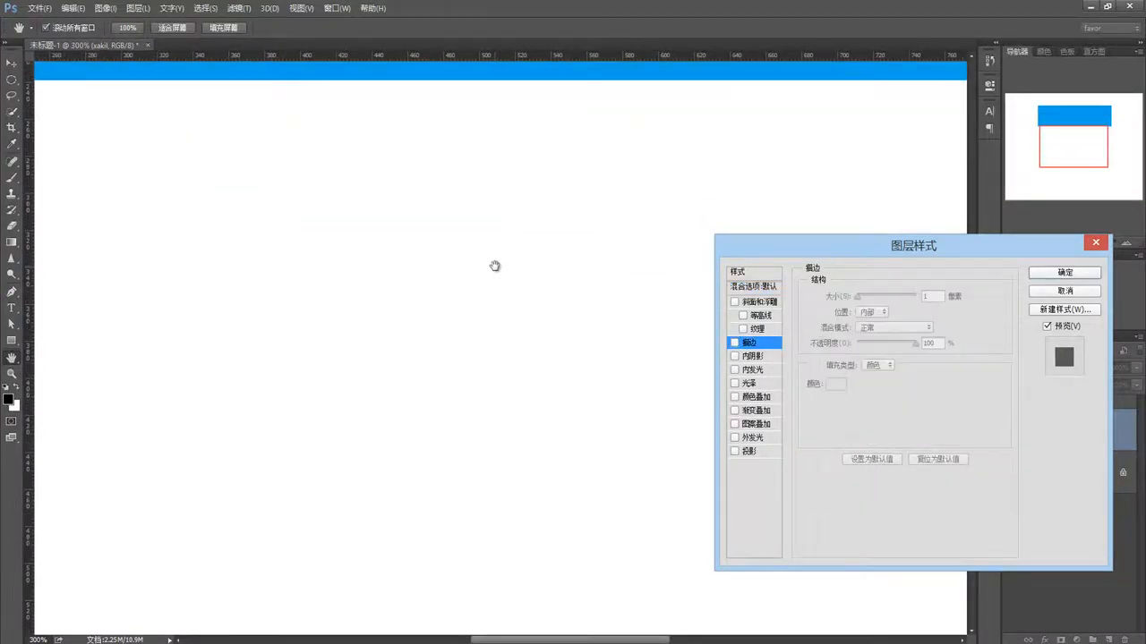
{"action": "left_click", "coordinate": [1061, 291]}
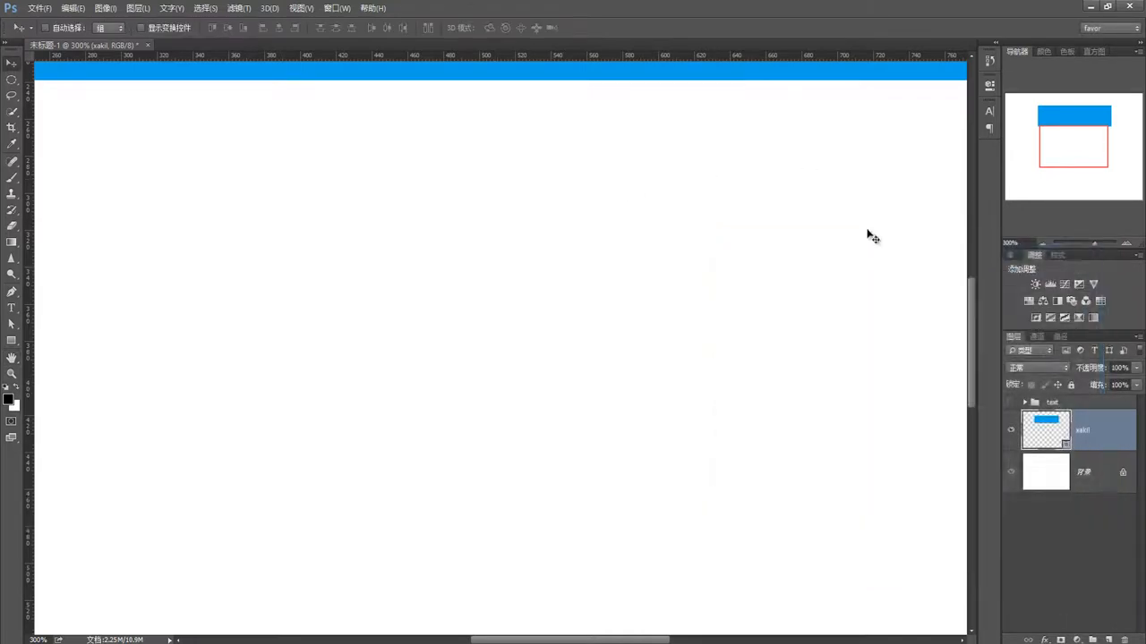
- Enable the Bevel & Emboss layer style on the xakil rectangle and show its settings
{"action": "key", "text": "ctrl+minus"}
{"action": "key", "text": "v"}
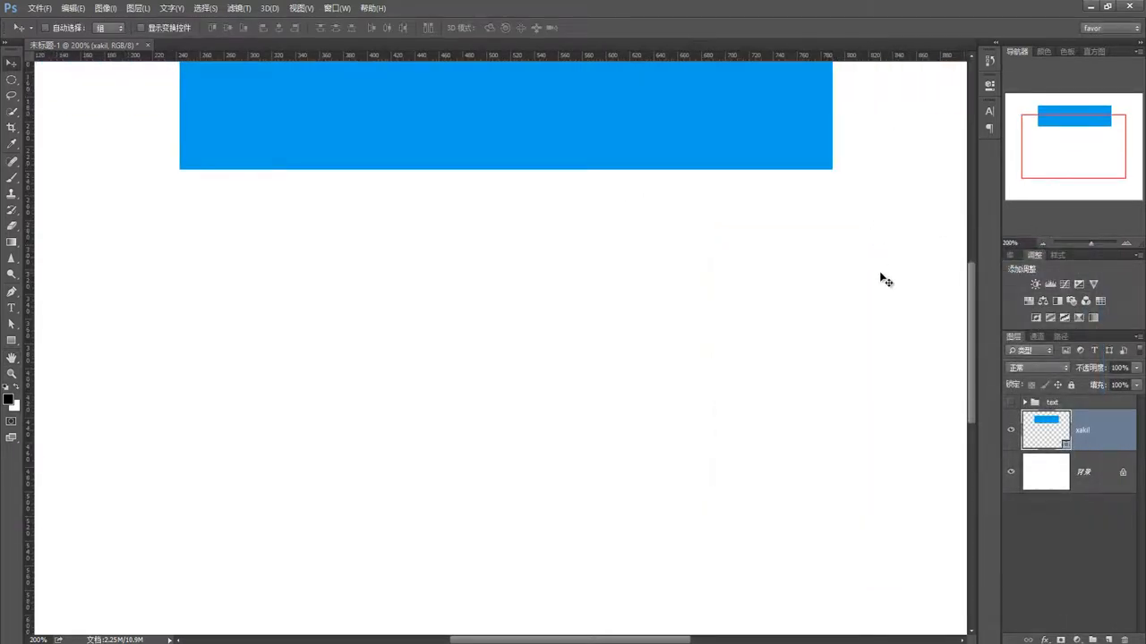
{"action": "key", "text": "ctrl+0"}
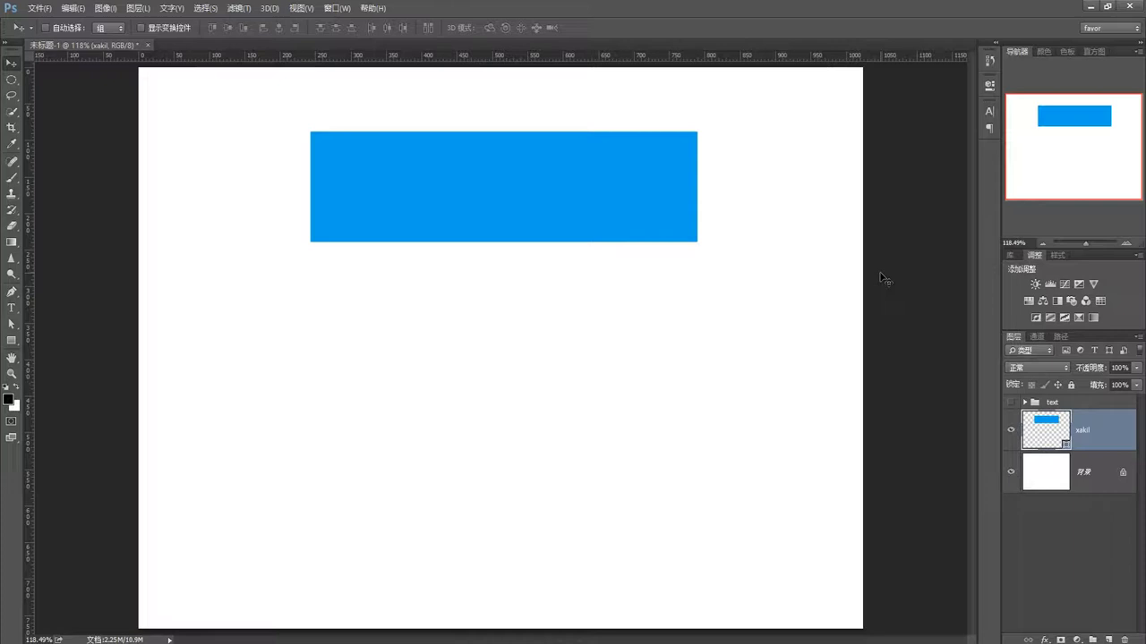
{"action": "key", "text": "ctrl+1"}
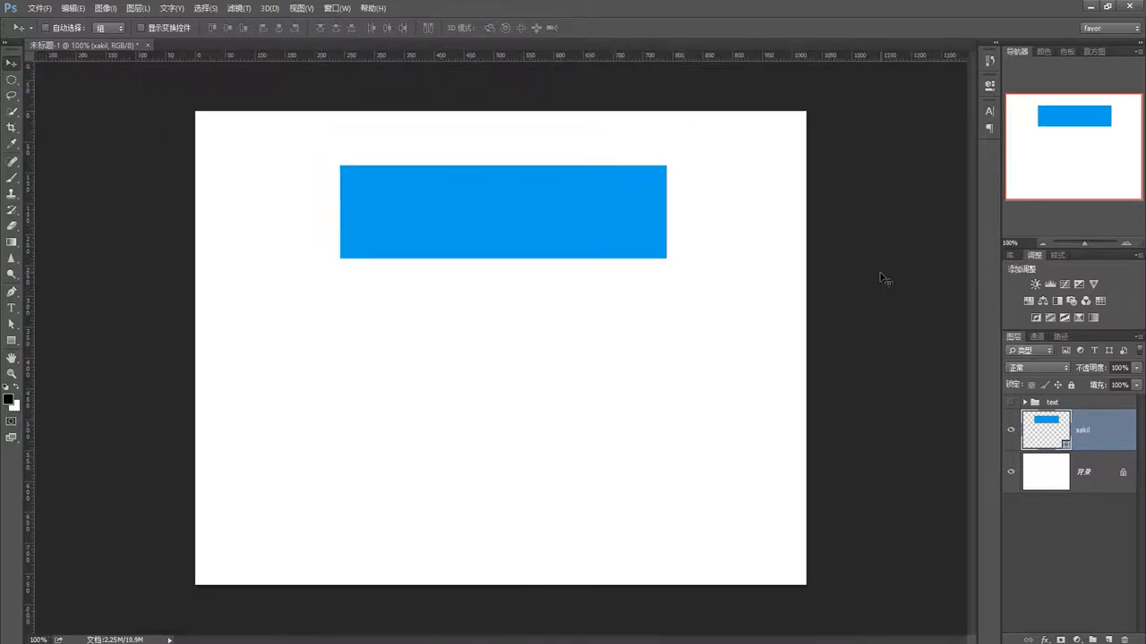
{"action": "key", "text": "ctrl+0"}
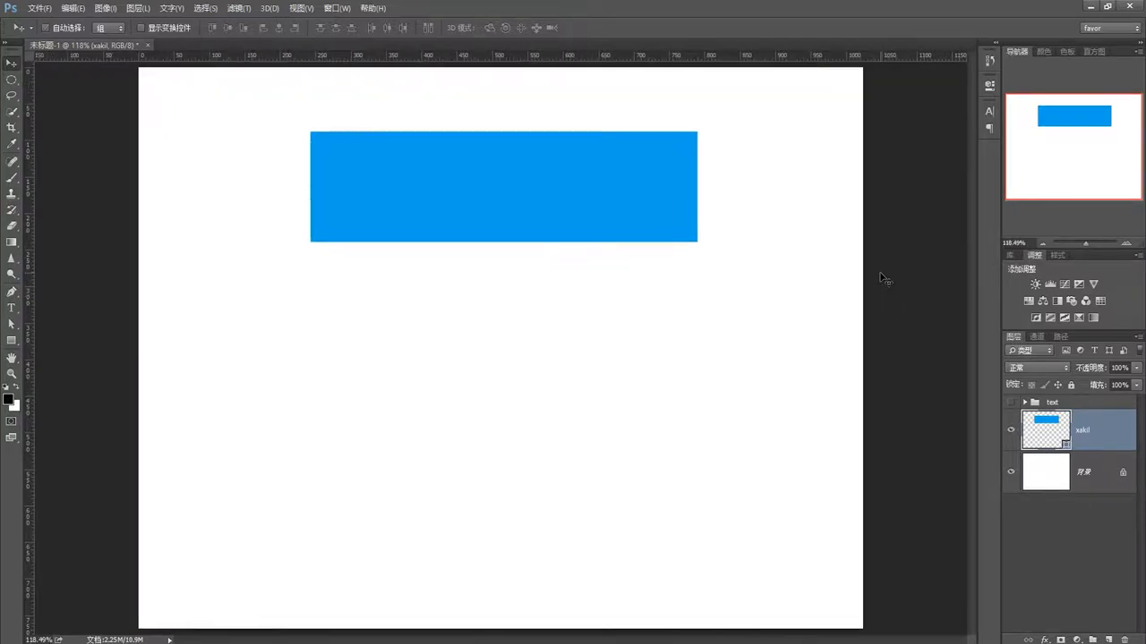
{"action": "left_click", "coordinate": [1126, 243]}
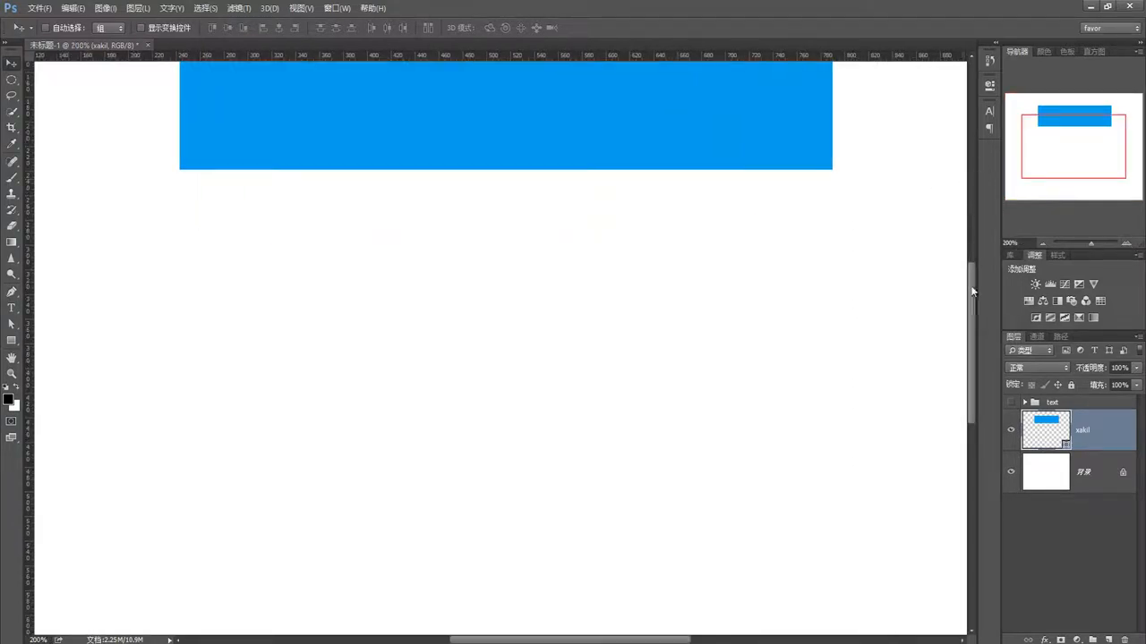
{"action": "left_click_drag", "start_coordinate": [972, 291], "coordinate": [972, 216]}
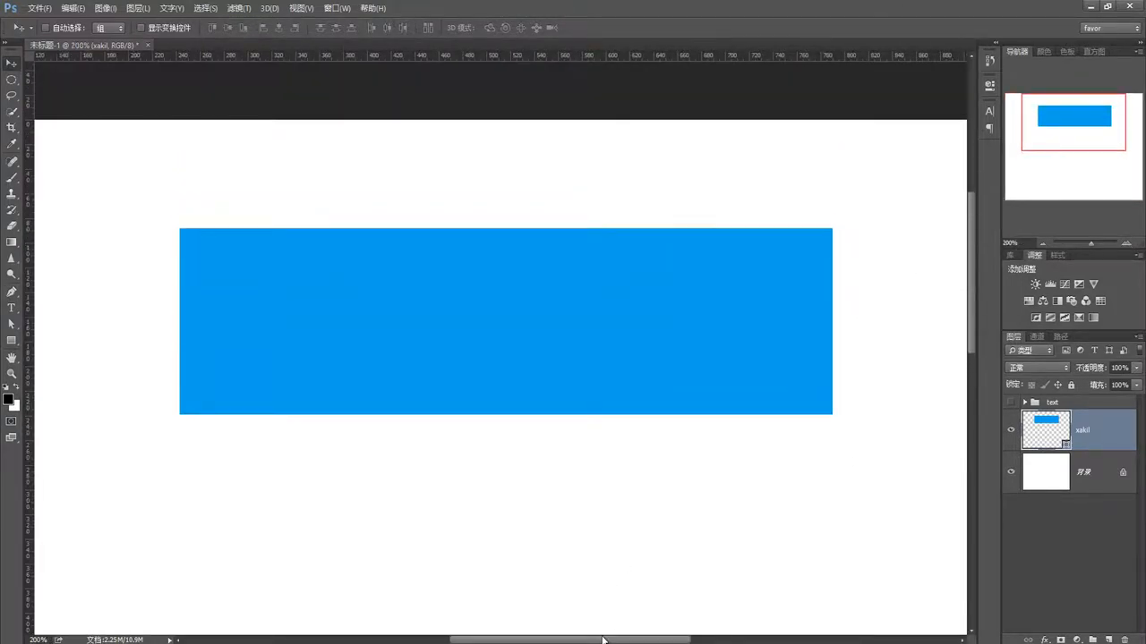
{"action": "left_click_drag", "start_coordinate": [603, 640], "coordinate": [640, 639]}
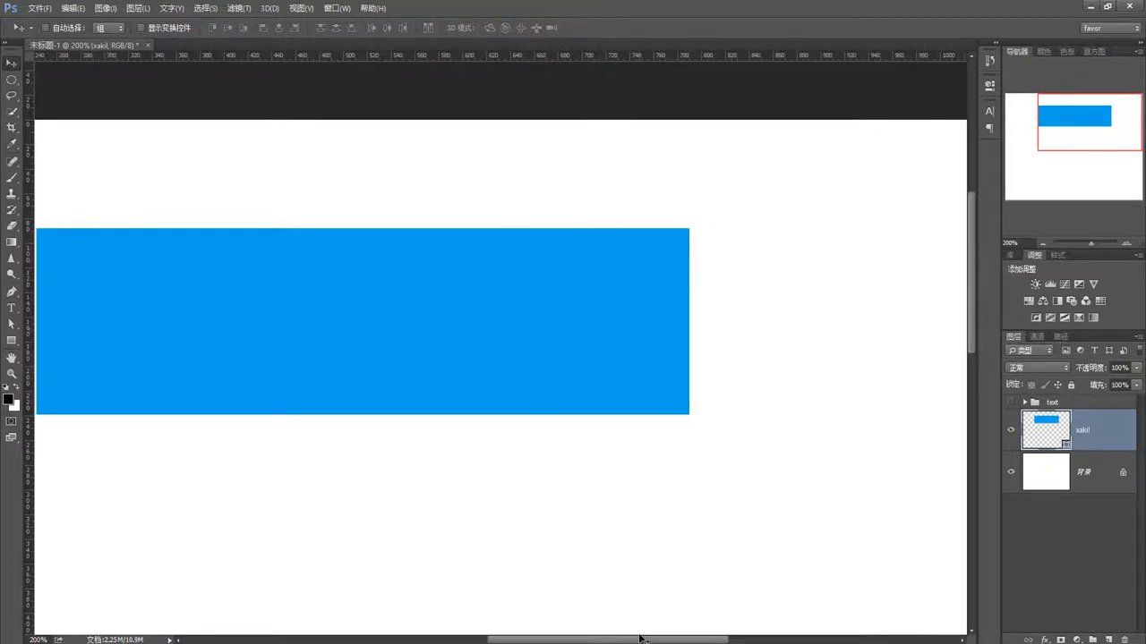
{"action": "double_click", "coordinate": [1106, 445]}
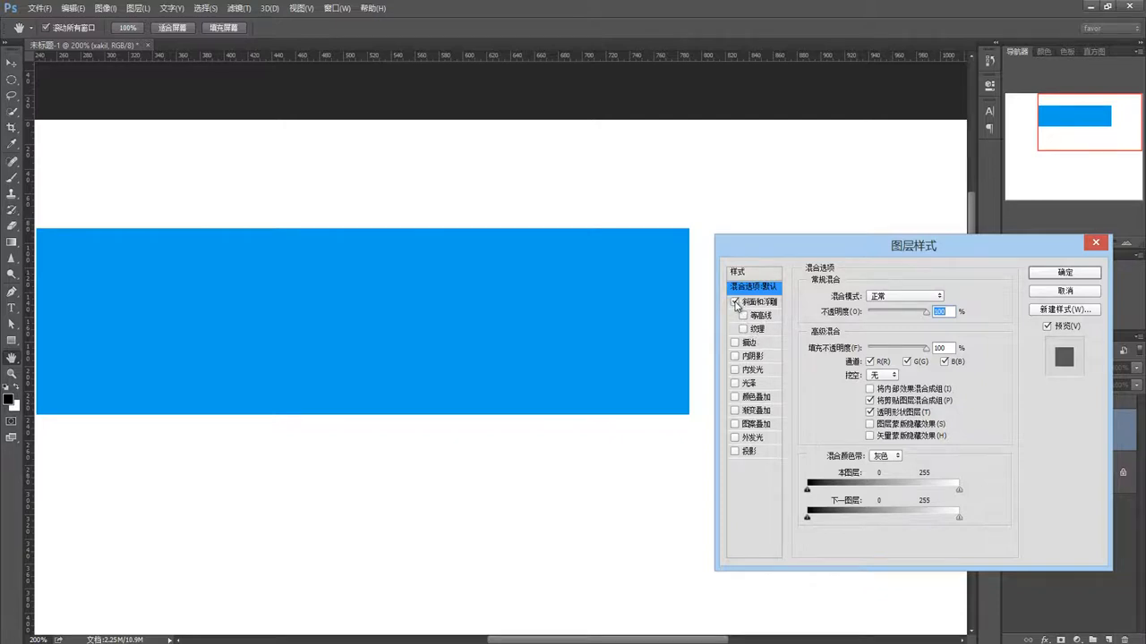
{"action": "left_click", "coordinate": [756, 304]}
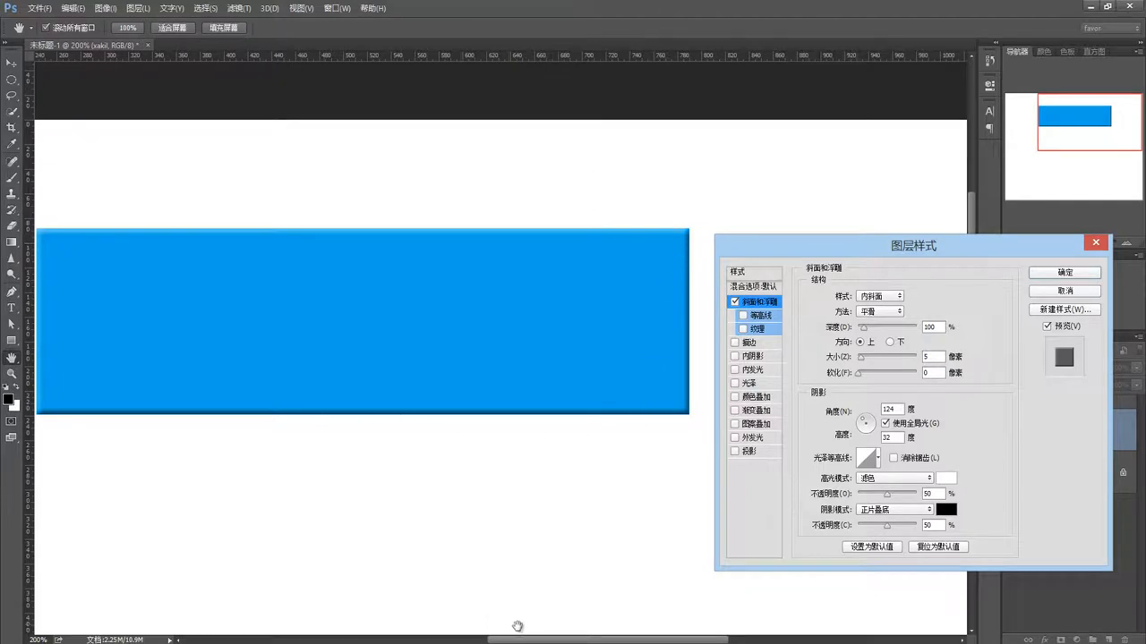
{"action": "left_click_drag", "start_coordinate": [509, 641], "coordinate": [521, 639]}
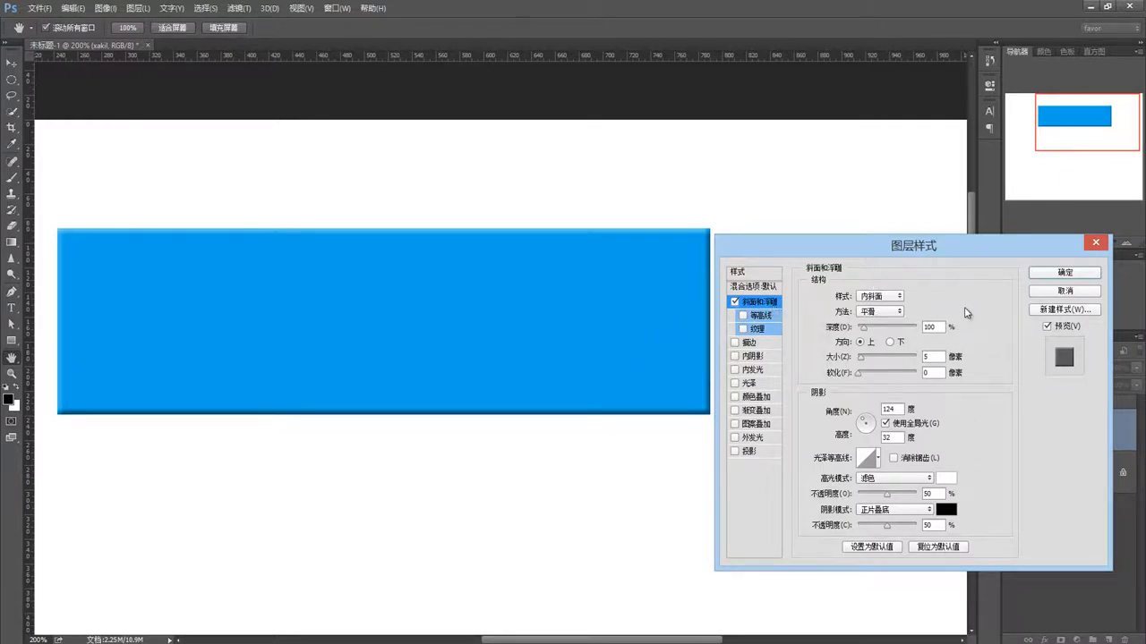
- Try the Outer Bevel style and the Chisel Hard technique on the rectangle, returning to Inner Bevel and Smooth
{"action": "left_click", "coordinate": [883, 298]}
{"action": "left_click", "coordinate": [881, 309]}
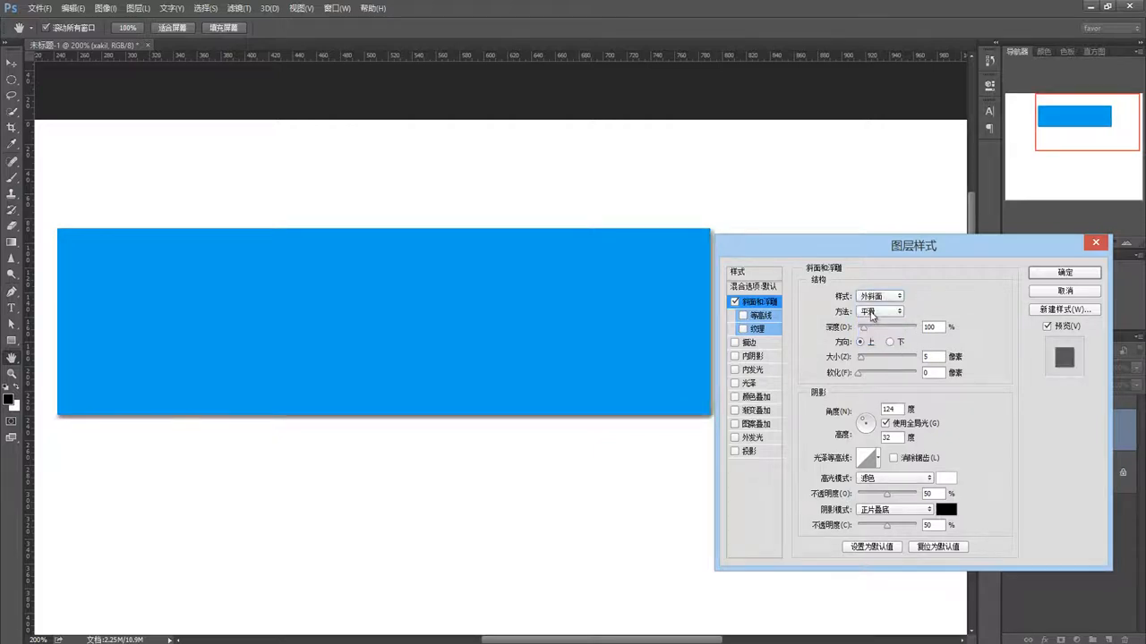
{"action": "left_click", "coordinate": [878, 297]}
{"action": "left_click", "coordinate": [868, 309]}
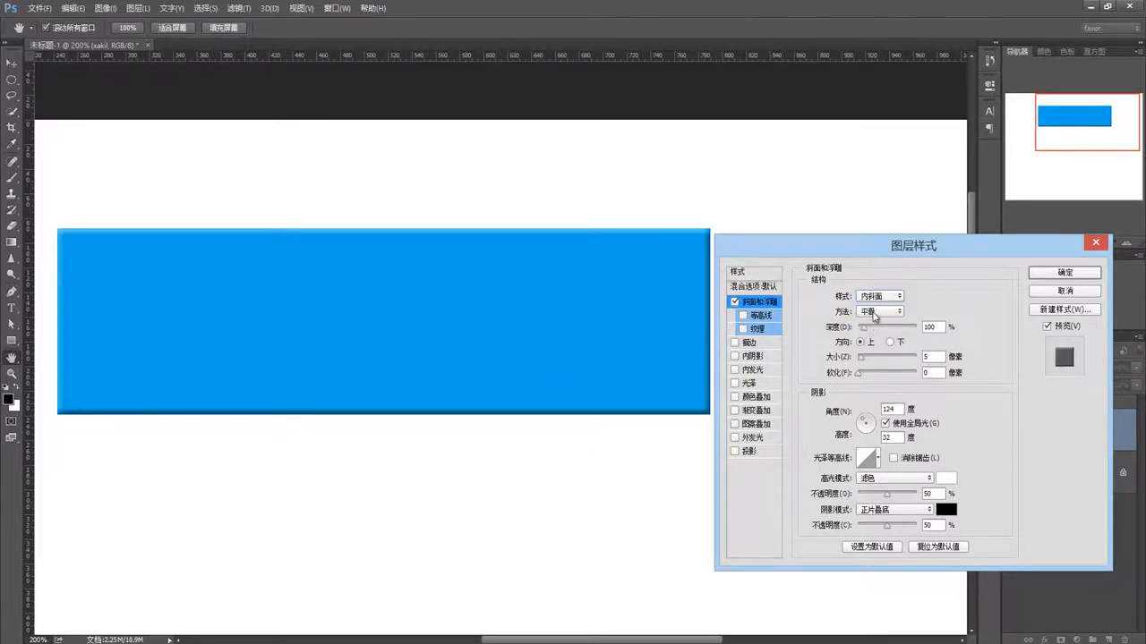
{"action": "left_click", "coordinate": [876, 312]}
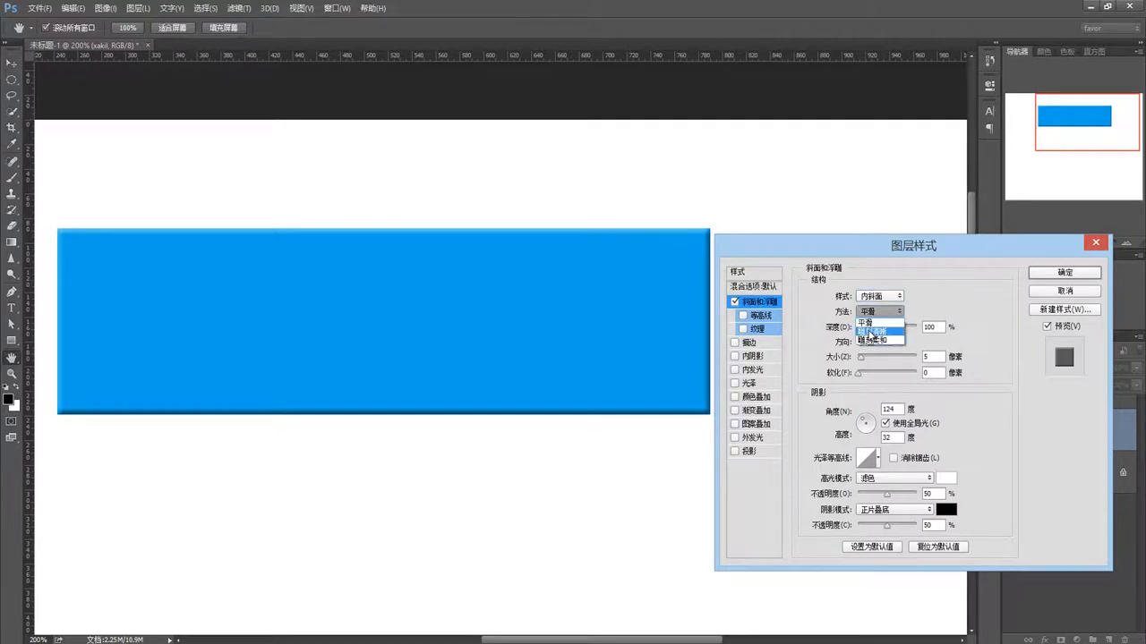
{"action": "left_click", "coordinate": [870, 332]}
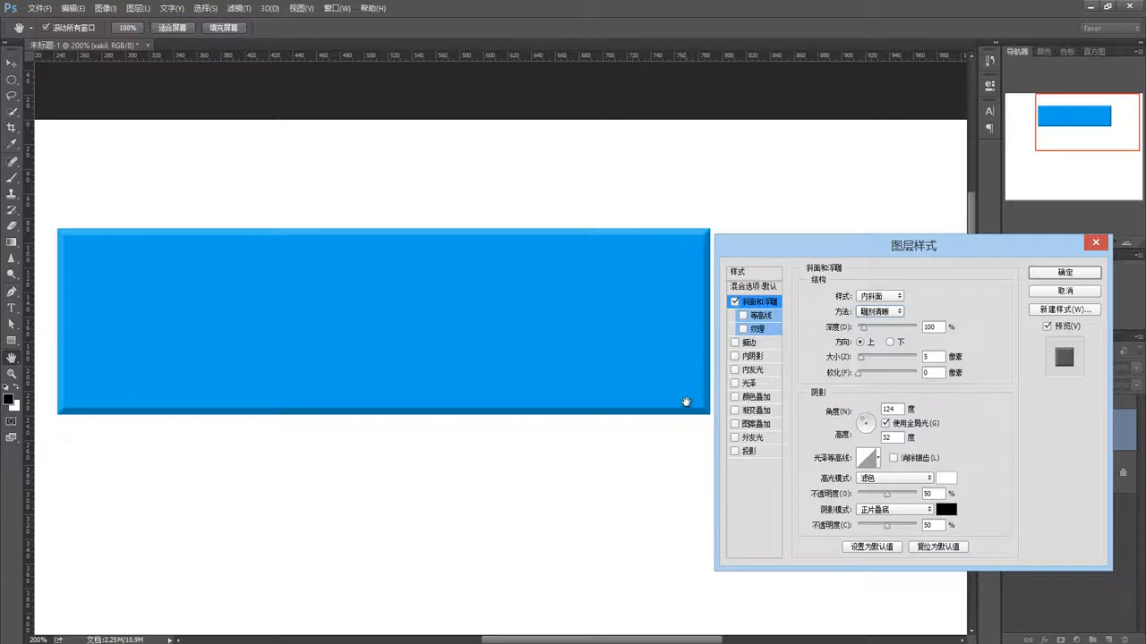
{"action": "left_click", "coordinate": [887, 313]}
{"action": "left_click", "coordinate": [873, 320]}
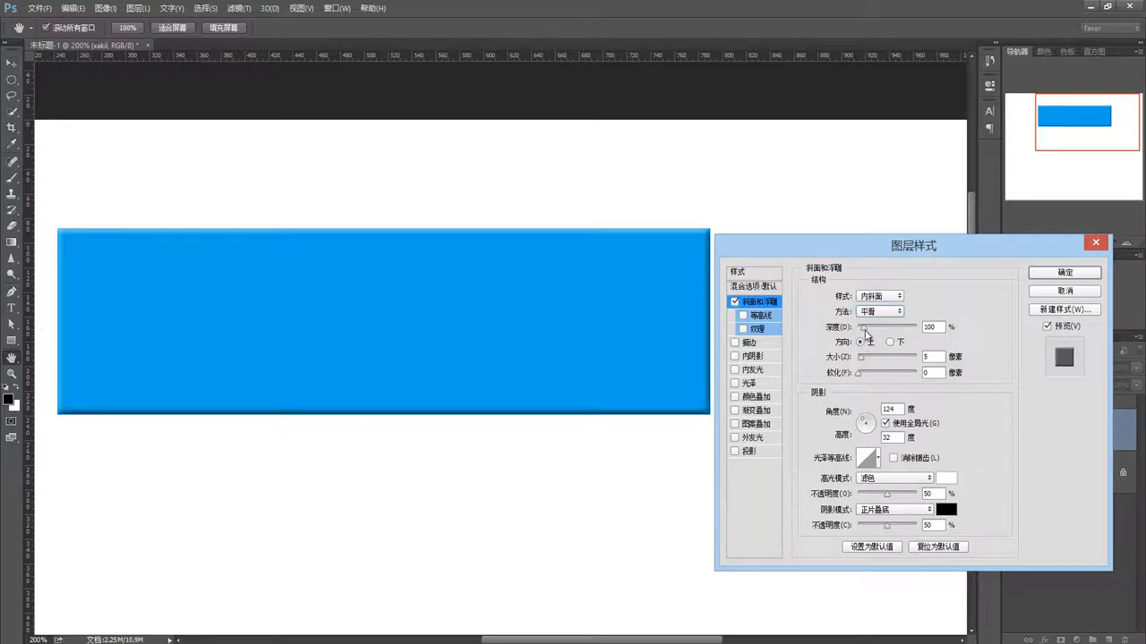
- Increase the depth of the rectangle's Bevel & Emboss effect to about 317%
{"action": "mouse_move", "coordinate": [866, 334]}
{"action": "left_mouse_down"}
{"action": "mouse_move", "coordinate": [900, 333]}
{"action": "mouse_move", "coordinate": [852, 333]}
{"action": "mouse_move", "coordinate": [878, 330]}
{"action": "left_mouse_up"}
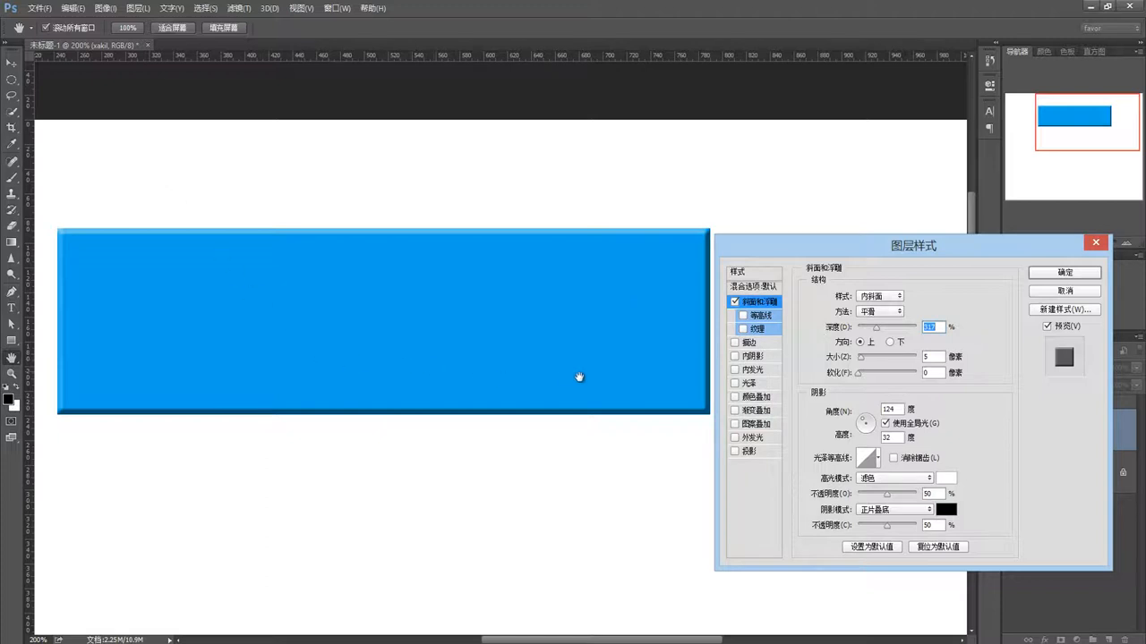
- Try the Down direction for the rectangle's bevel and return it to Up
{"action": "left_click", "coordinate": [890, 342]}
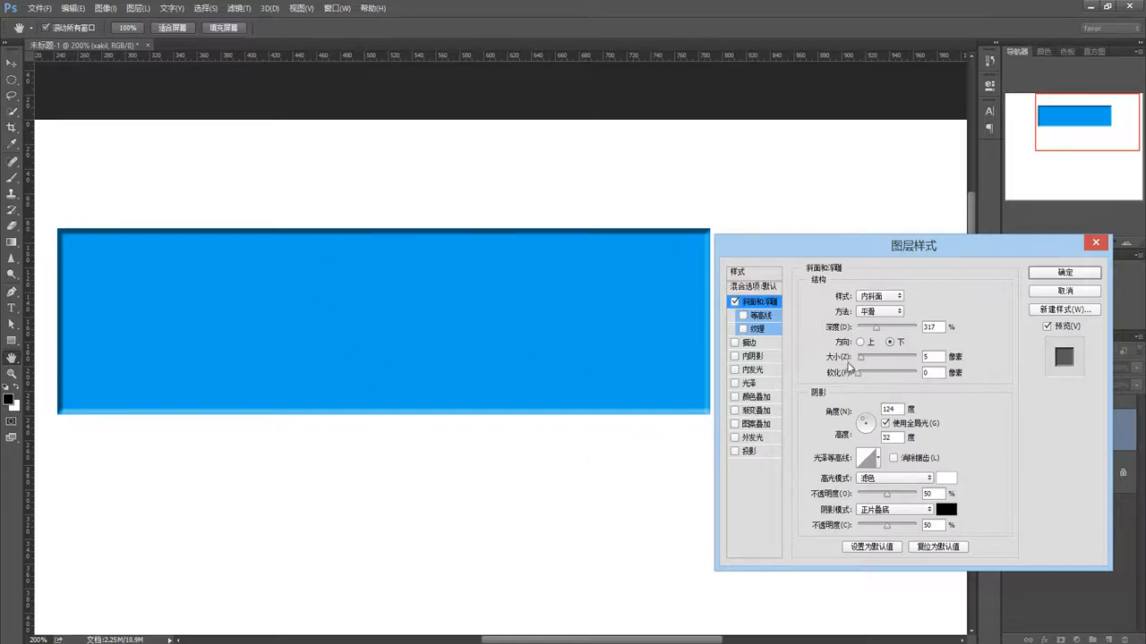
{"action": "left_click", "coordinate": [861, 342]}
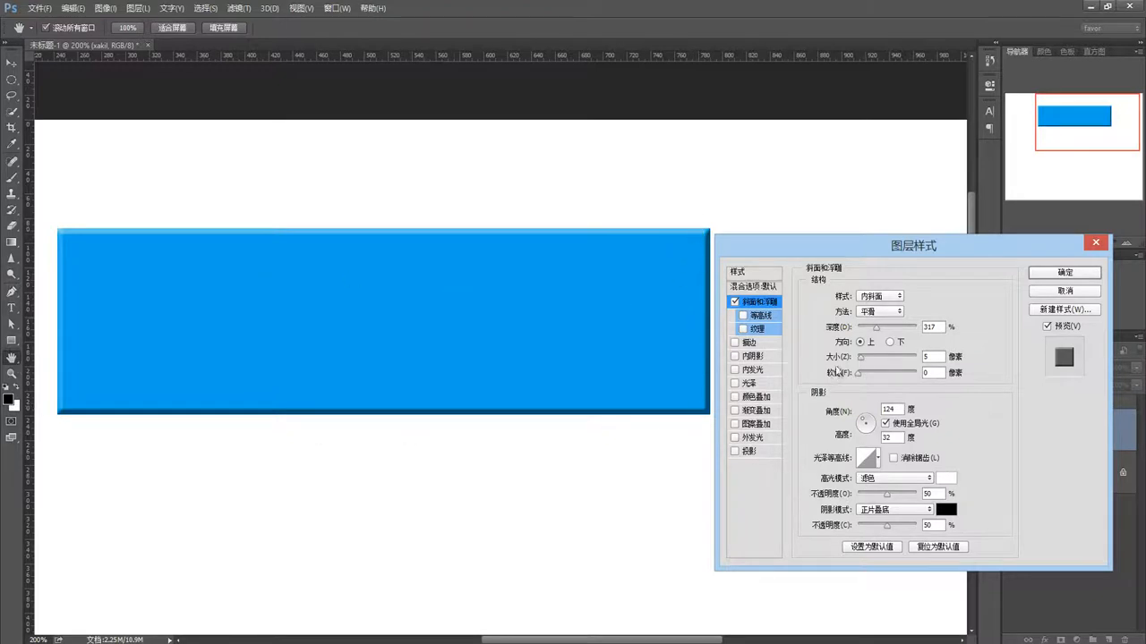
- Set the rectangle's bevel size to 35 px and its soften amount to 2 px
{"action": "left_click_drag", "start_coordinate": [860, 357], "coordinate": [869, 357]}
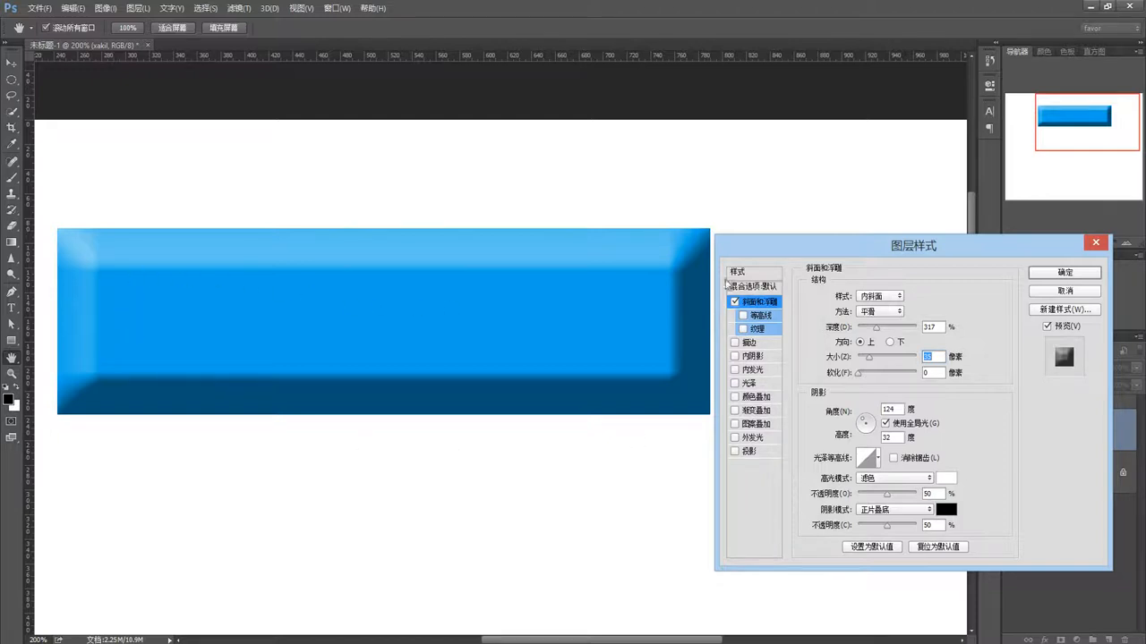
{"action": "left_click", "coordinate": [859, 374]}
{"action": "mouse_move", "coordinate": [873, 374]}
{"action": "left_mouse_down"}
{"action": "mouse_move", "coordinate": [909, 376]}
{"action": "mouse_move", "coordinate": [870, 380]}
{"action": "left_mouse_up"}
- Set the bevel shading to a 143° angle and 11° altitude, and test switching Use Global Light off and back on
{"action": "left_click_drag", "start_coordinate": [864, 424], "coordinate": [869, 421]}
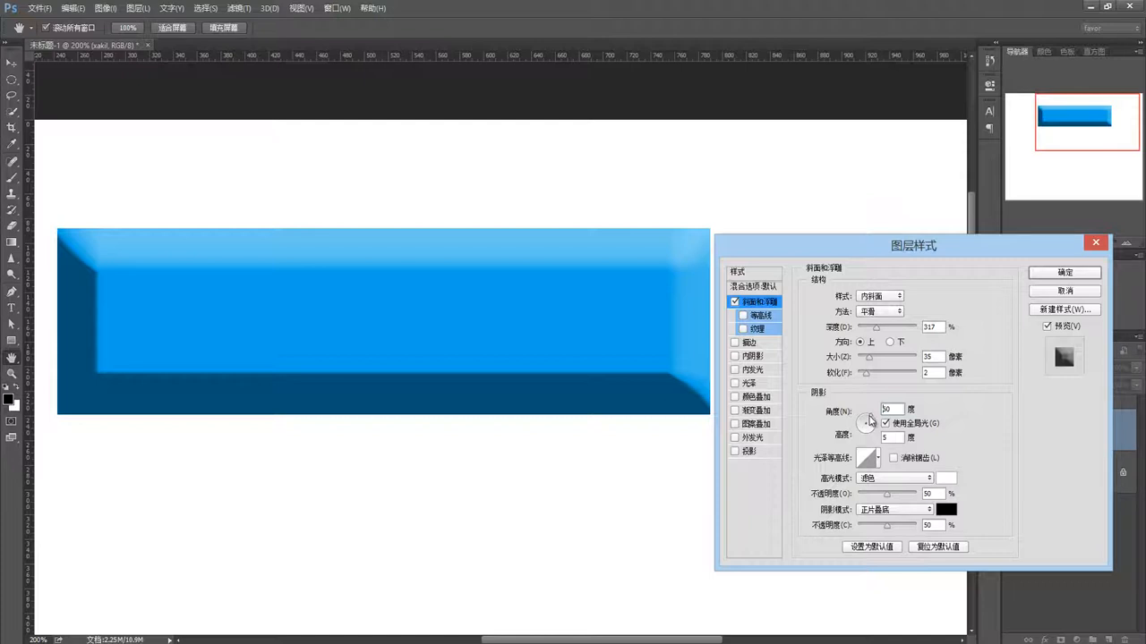
{"action": "left_click_drag", "start_coordinate": [858, 424], "coordinate": [862, 437]}
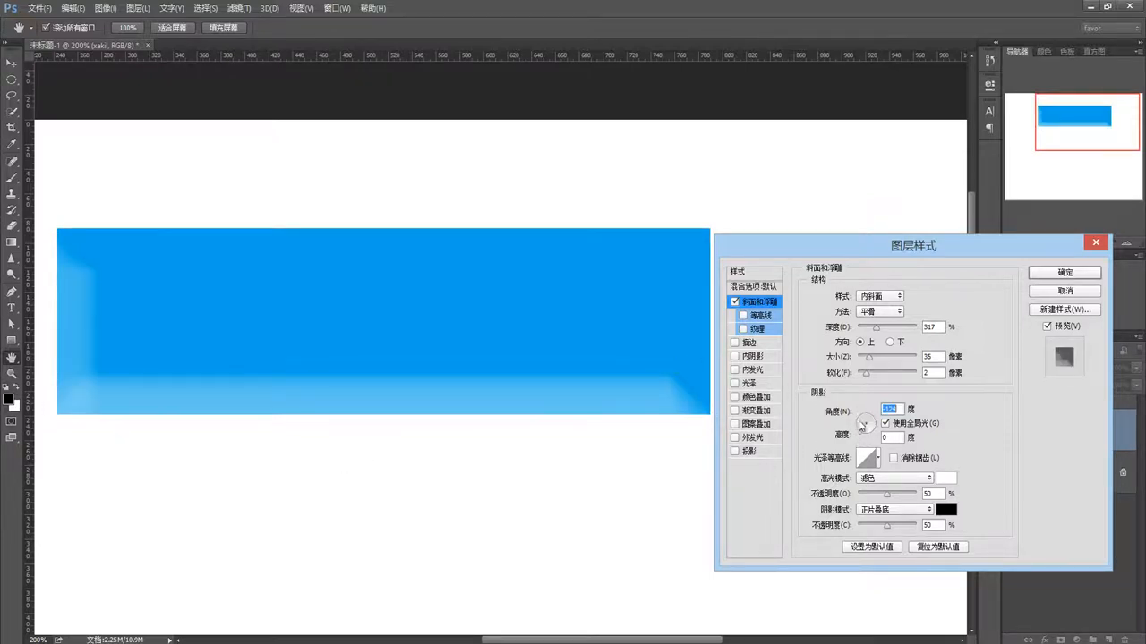
{"action": "left_click_drag", "start_coordinate": [861, 436], "coordinate": [863, 419]}
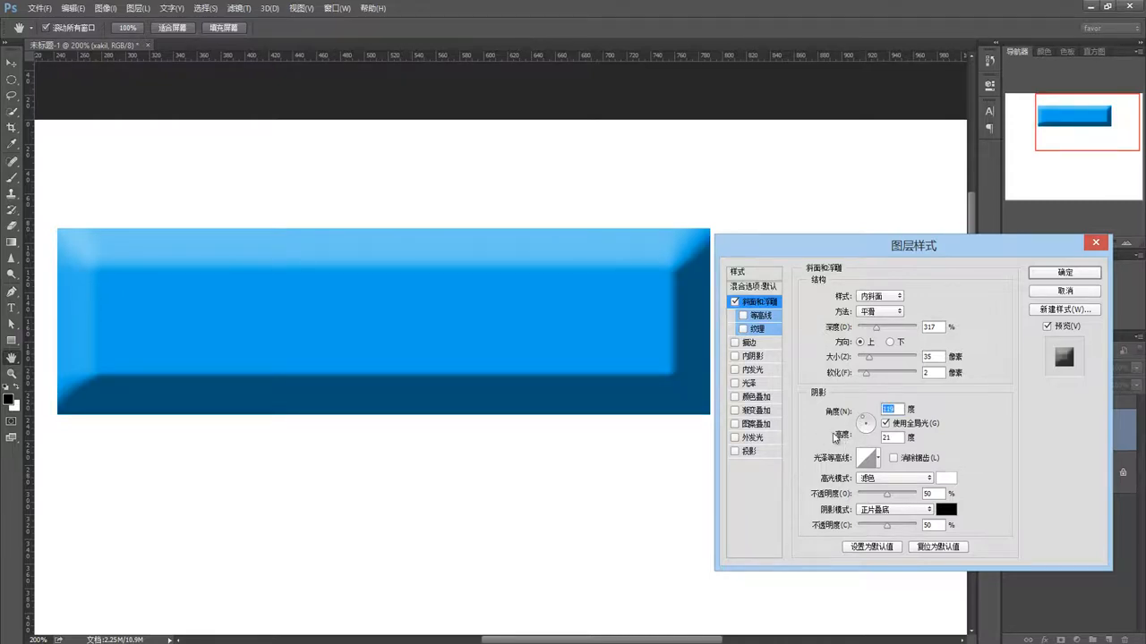
{"action": "left_click_drag", "start_coordinate": [864, 426], "coordinate": [865, 422]}
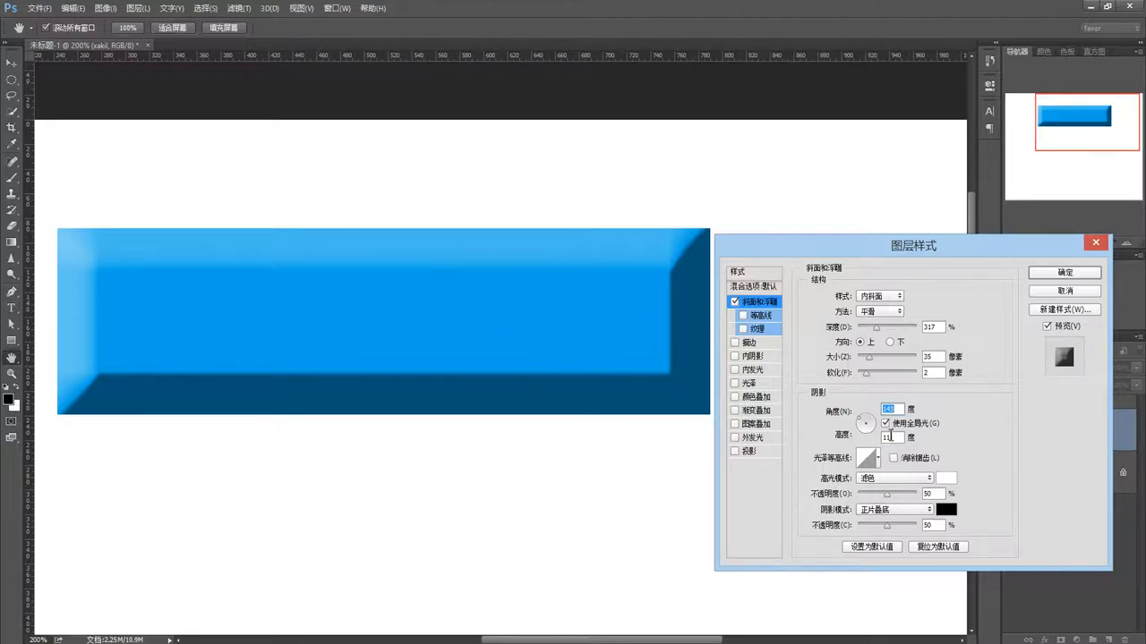
{"action": "left_click", "coordinate": [885, 423]}
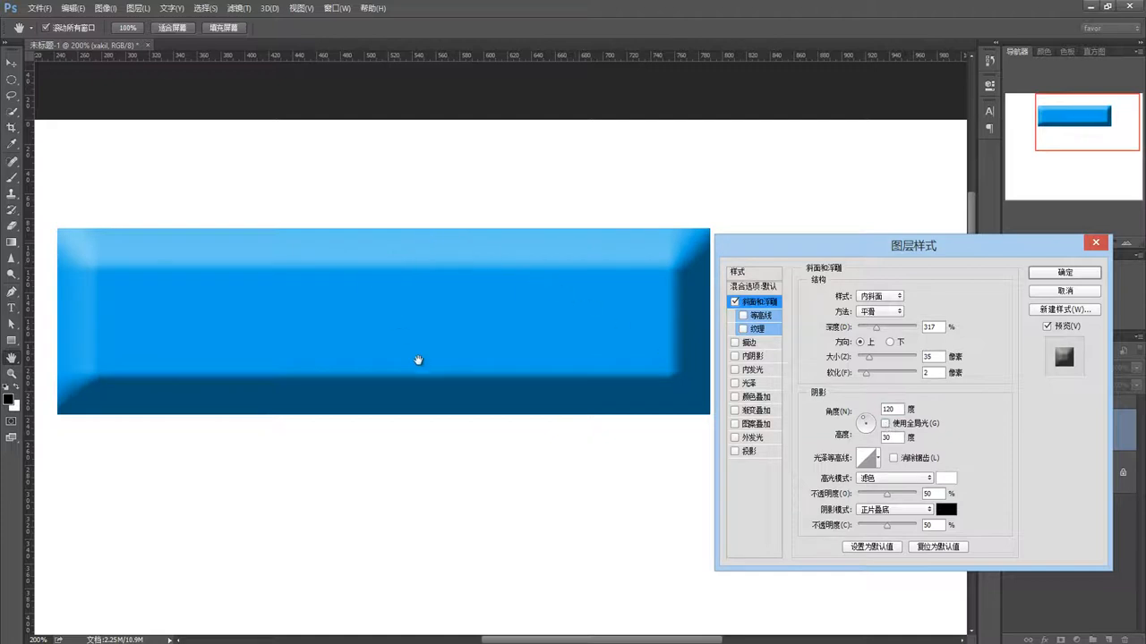
{"action": "left_click", "coordinate": [885, 424]}
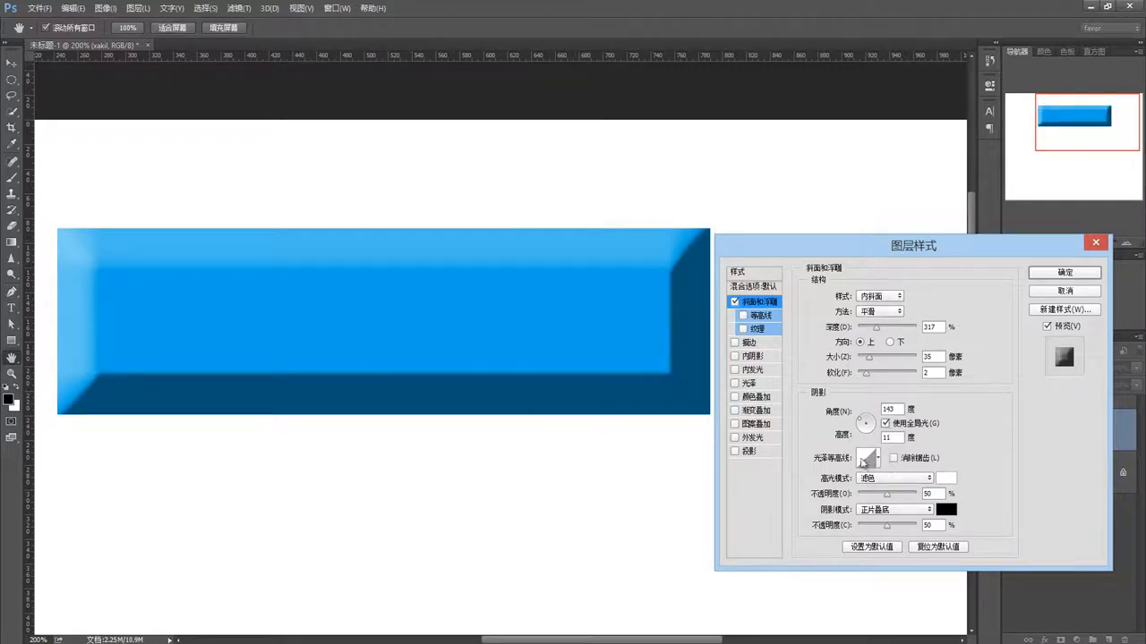
- Try a custom S-shaped curve and the Cone - Inverted and Gaussian presets for the gloss contour, and discard the contour changes
{"action": "left_click", "coordinate": [871, 461]}
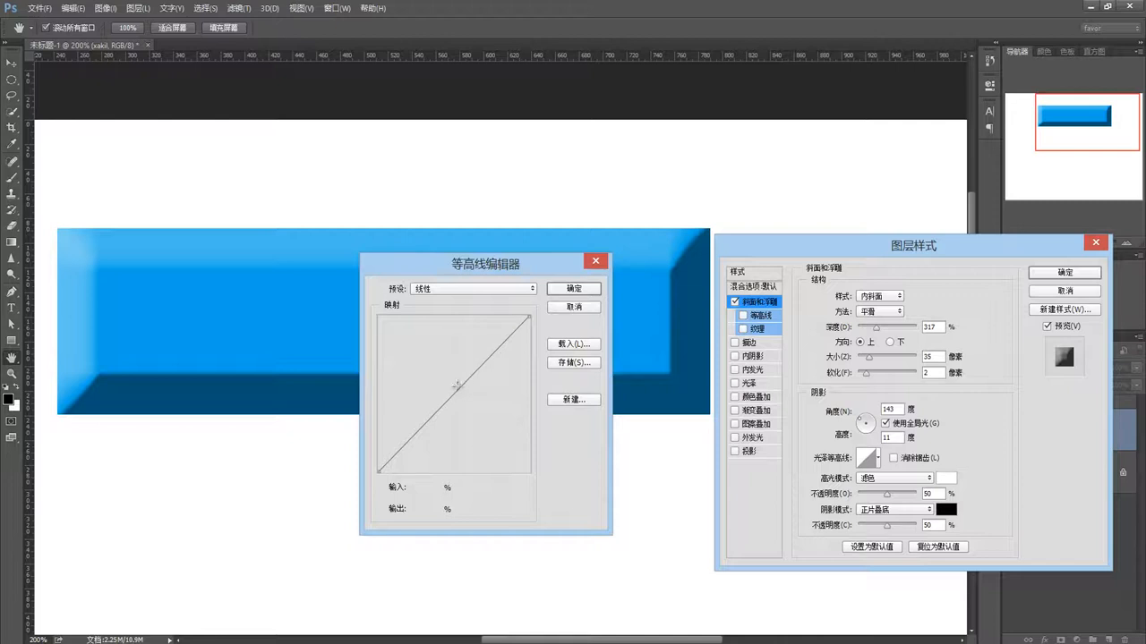
{"action": "left_click_drag", "start_coordinate": [444, 405], "coordinate": [448, 418]}
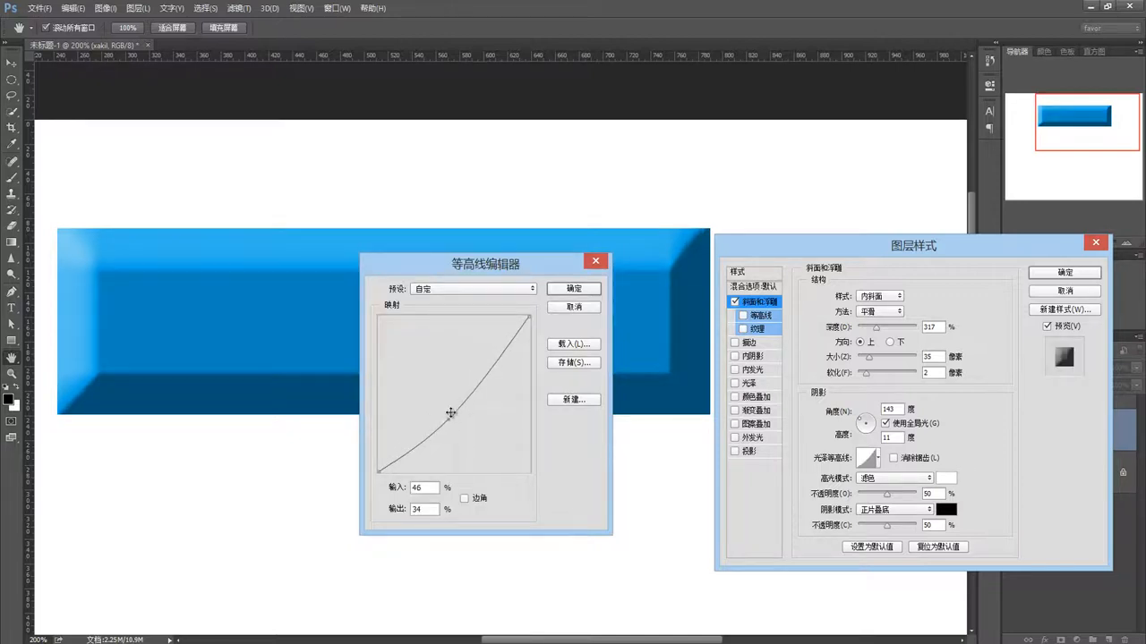
{"action": "left_click_drag", "start_coordinate": [487, 374], "coordinate": [479, 353]}
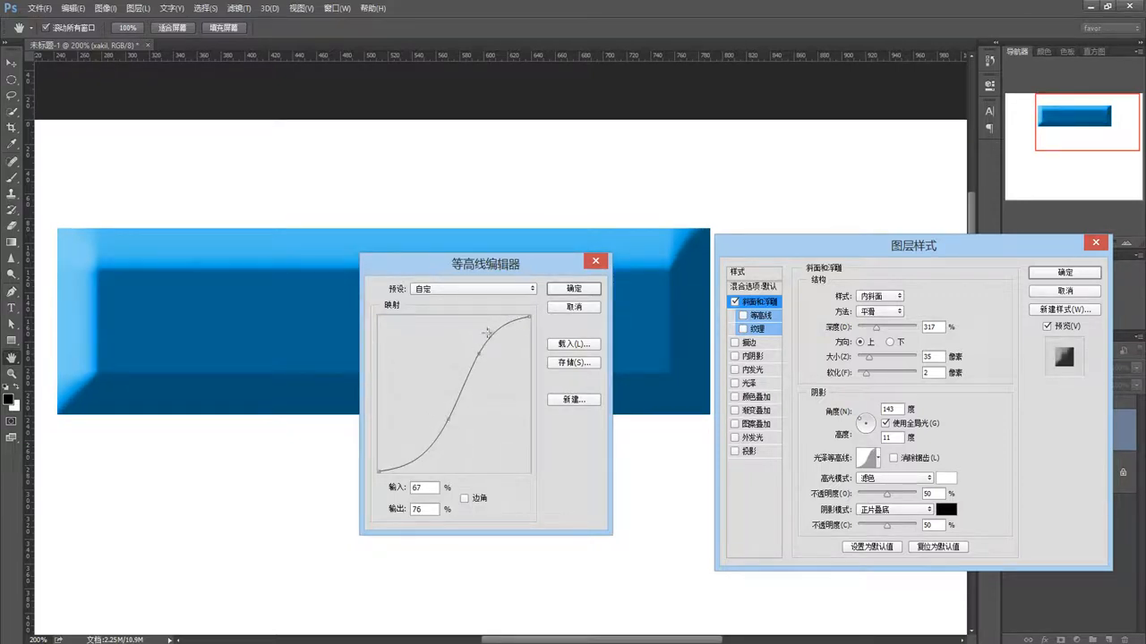
{"action": "left_click", "coordinate": [498, 289]}
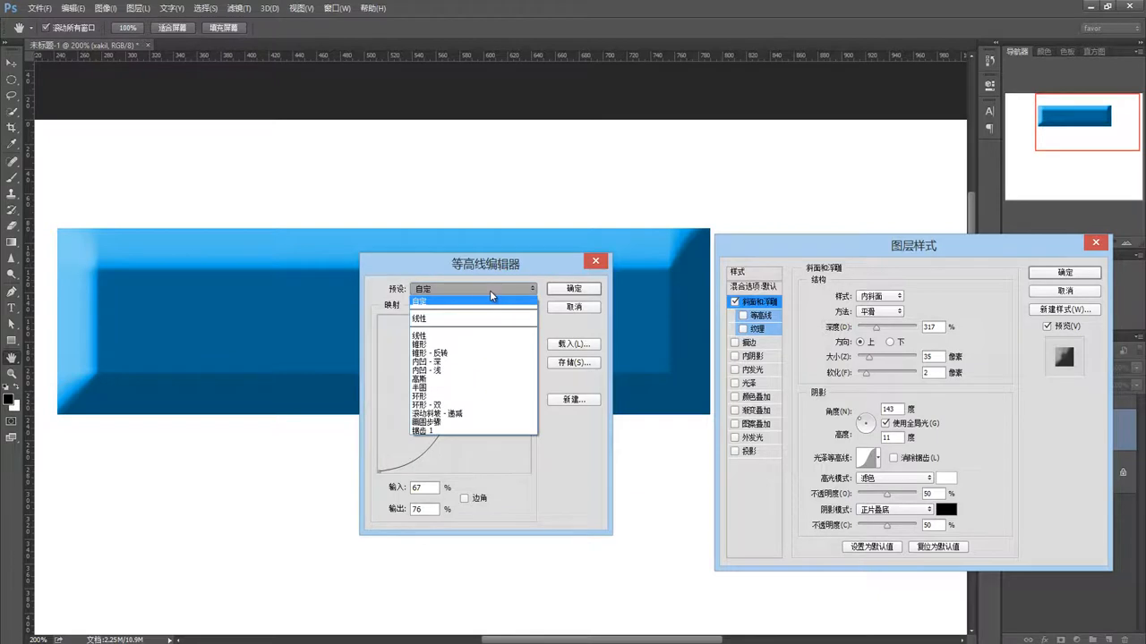
{"action": "left_click", "coordinate": [434, 352]}
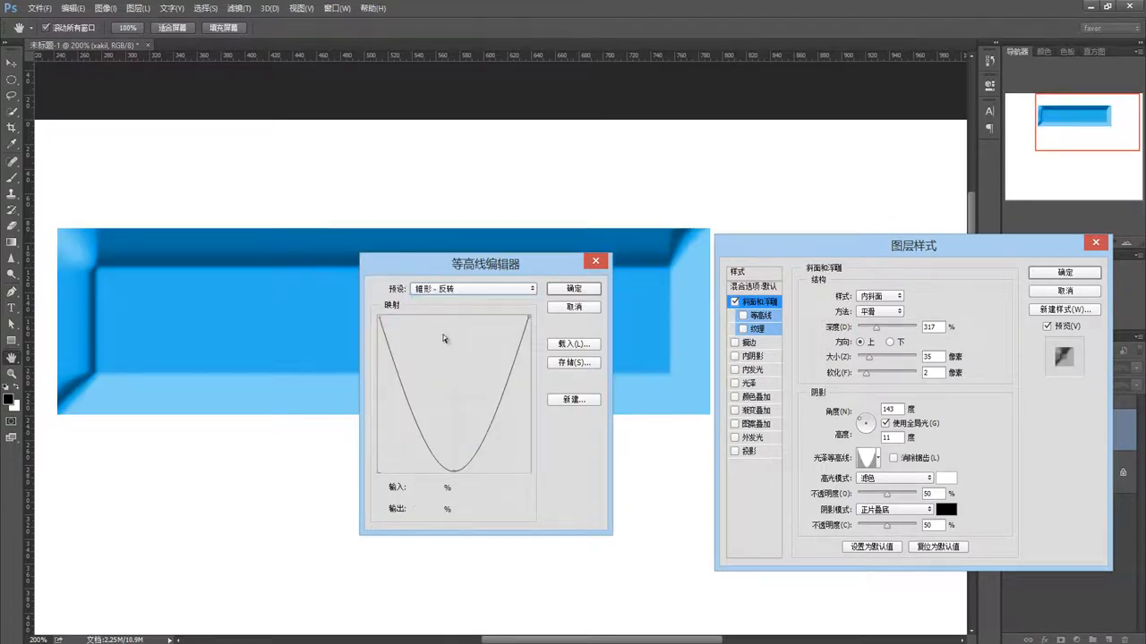
{"action": "left_click", "coordinate": [458, 290]}
{"action": "left_click", "coordinate": [437, 380]}
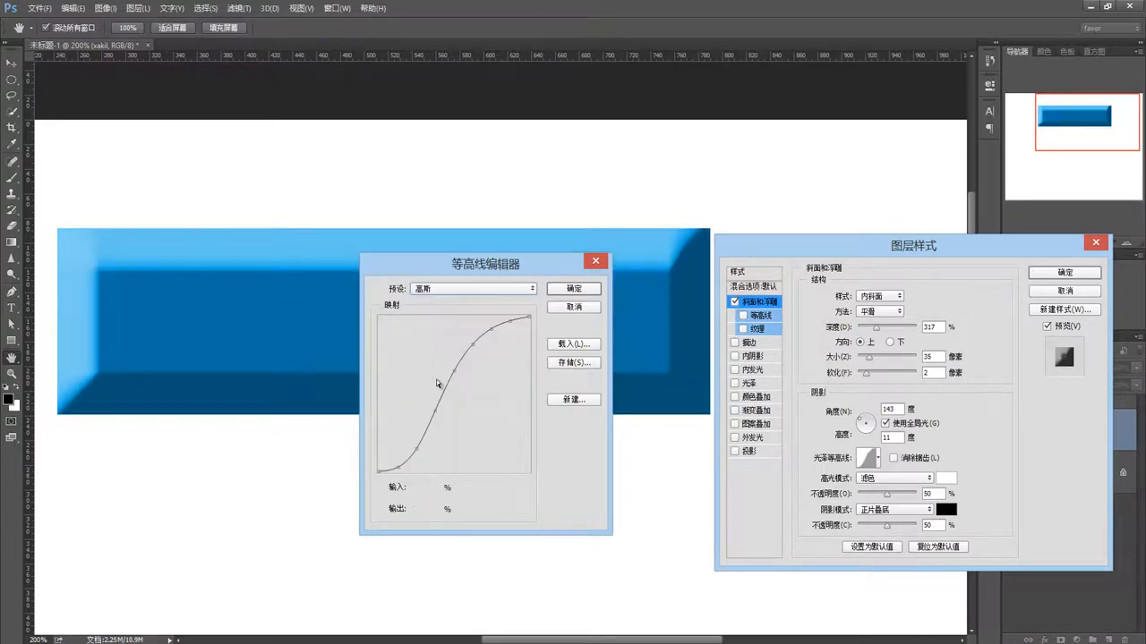
{"action": "left_click_drag", "start_coordinate": [418, 266], "coordinate": [454, 306]}
{"action": "left_click", "coordinate": [617, 352]}
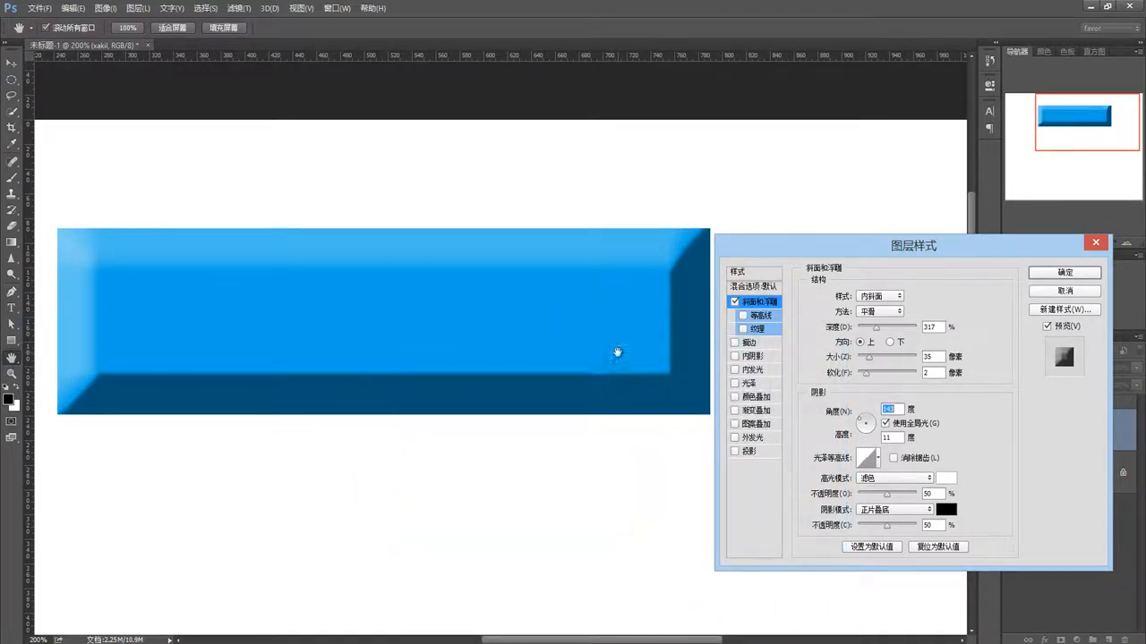
- Try red #fa0404 as the bevel's highlight color in Screen mode and cancel the color change
{"action": "left_click", "coordinate": [946, 479]}
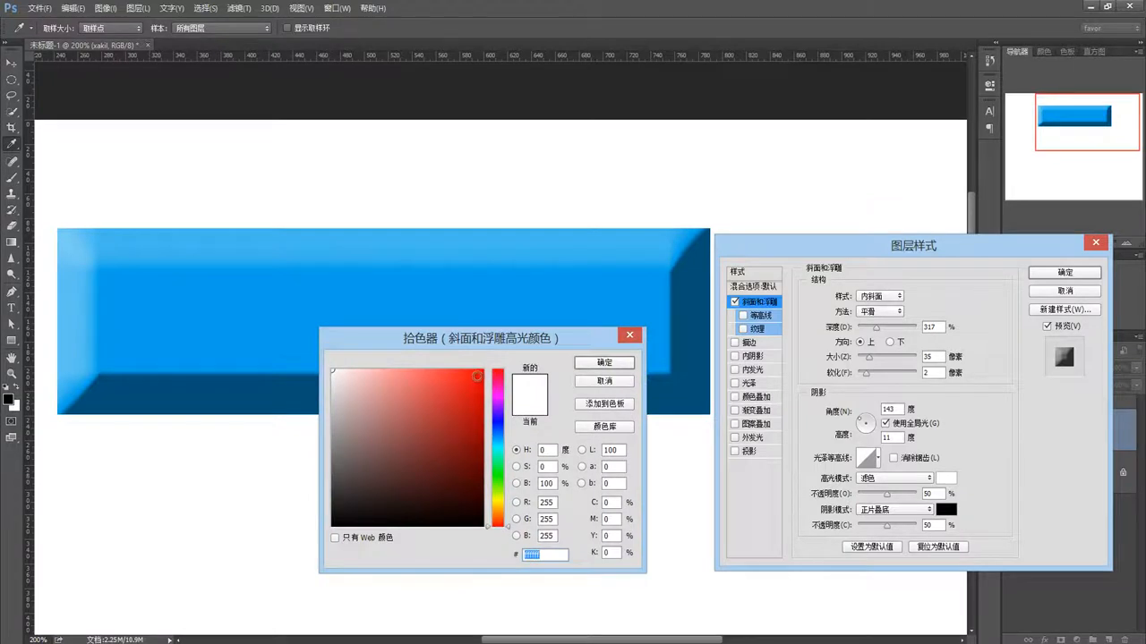
{"action": "left_click", "coordinate": [480, 371]}
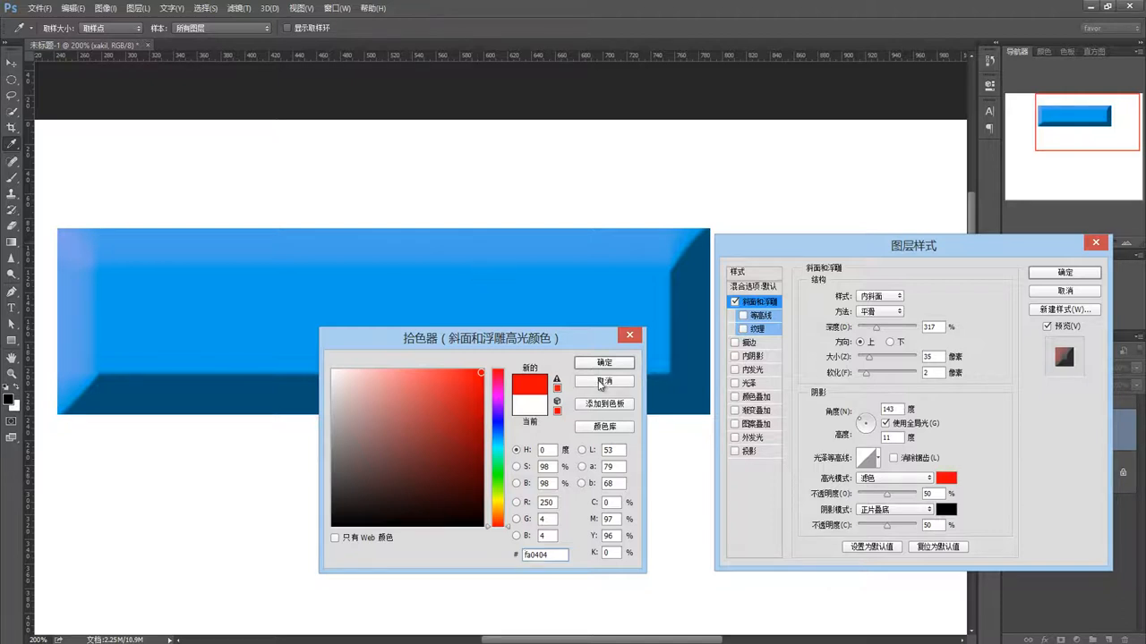
{"action": "left_click", "coordinate": [602, 381]}
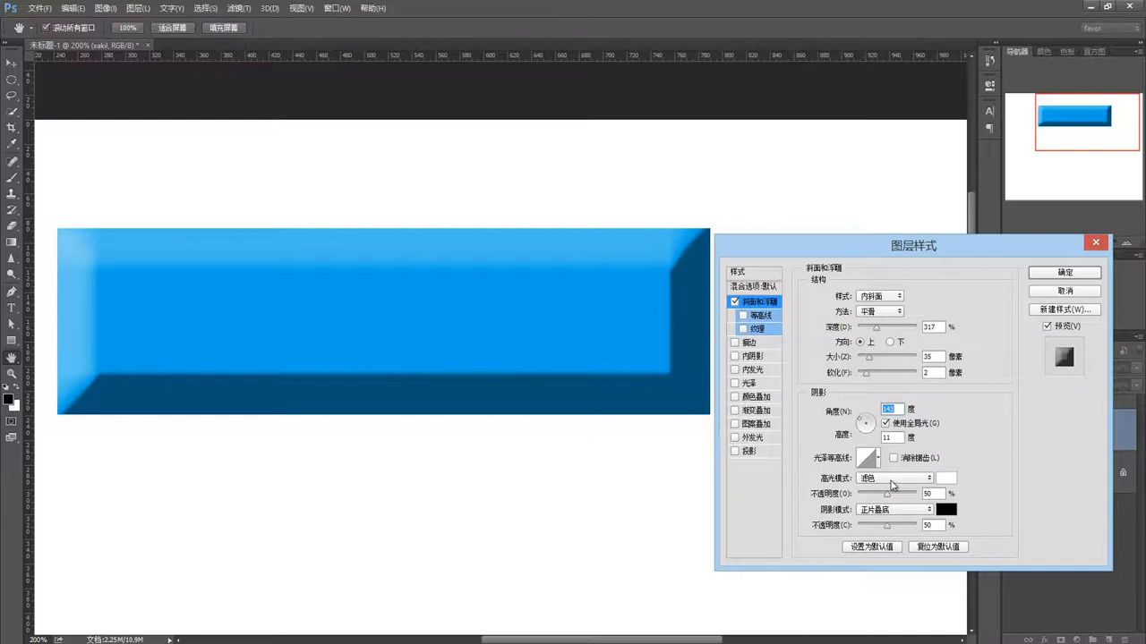
- Try the Normal highlight mode with red #ff0000, cancel the color, and return the highlight mode to Screen
{"action": "left_click", "coordinate": [891, 483]}
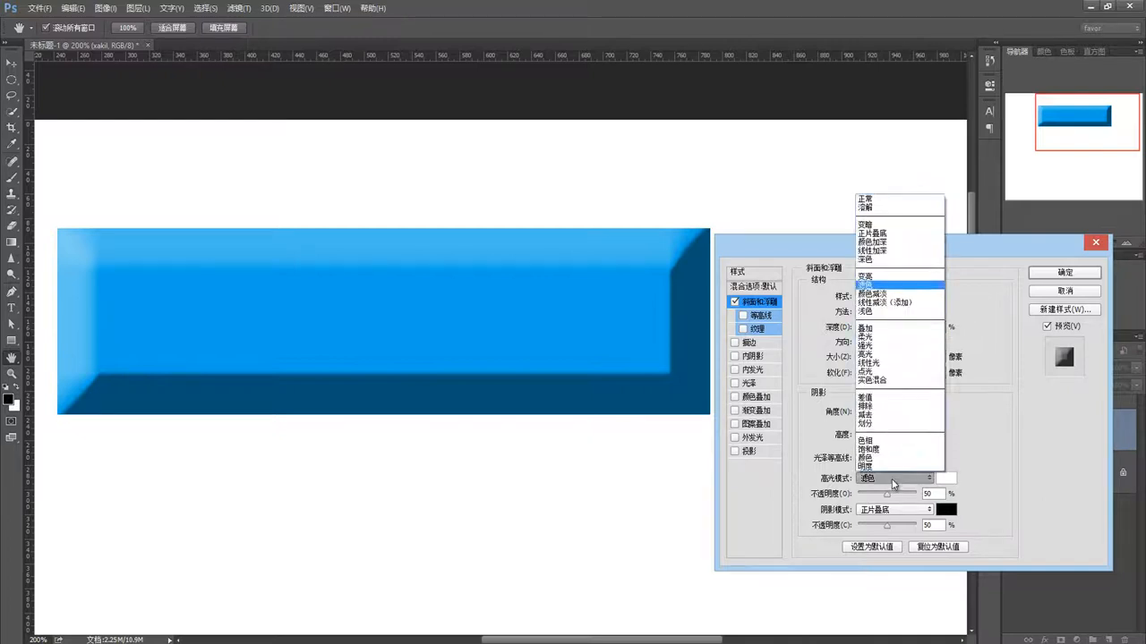
{"action": "left_click", "coordinate": [882, 199]}
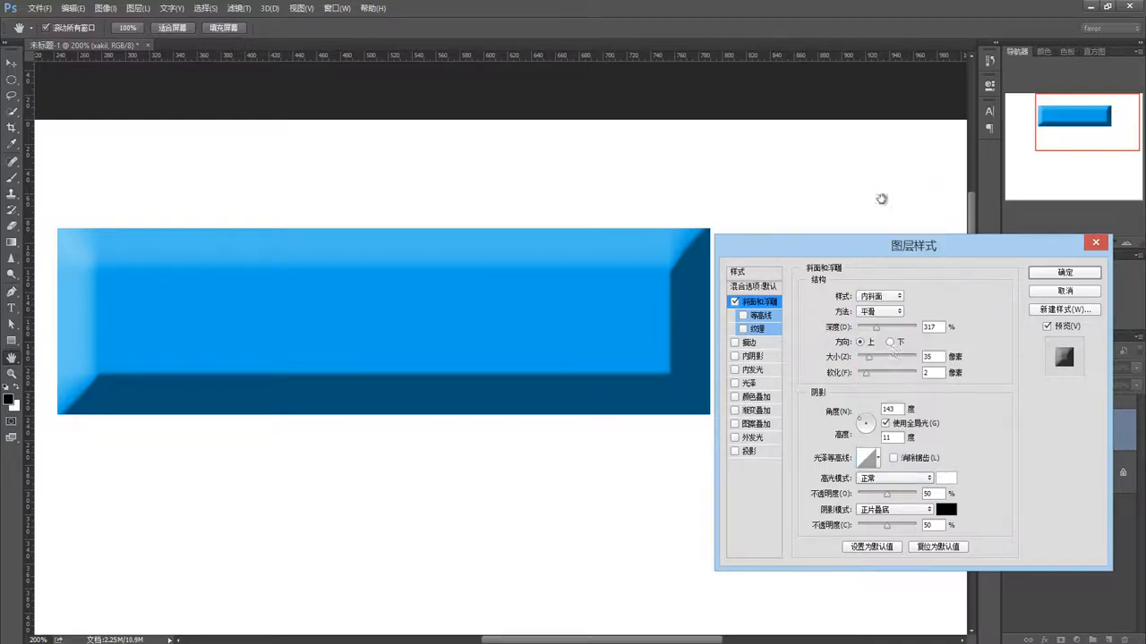
{"action": "left_click", "coordinate": [947, 477]}
{"action": "left_click", "coordinate": [478, 371]}
{"action": "left_click_drag", "start_coordinate": [478, 371], "coordinate": [486, 369]}
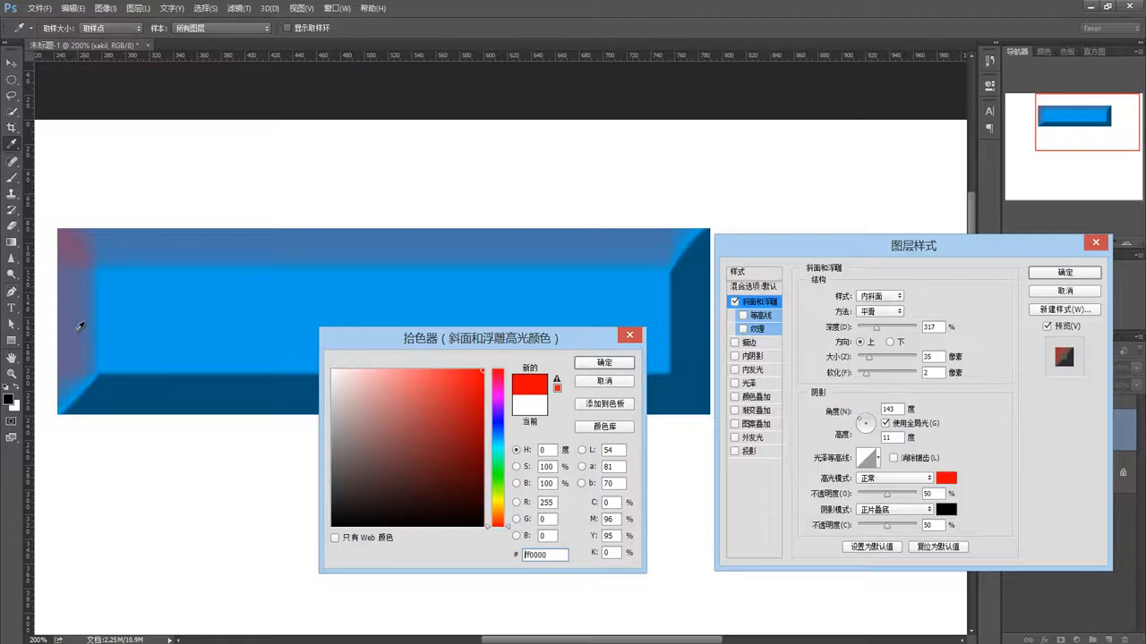
{"action": "left_click", "coordinate": [604, 380]}
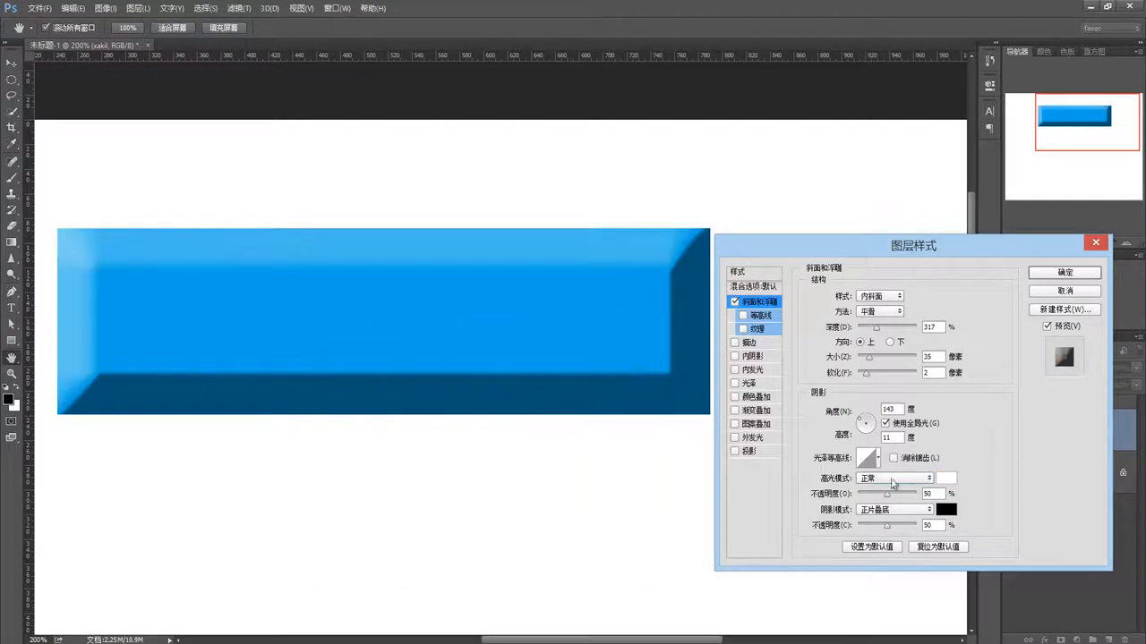
{"action": "left_click", "coordinate": [913, 482]}
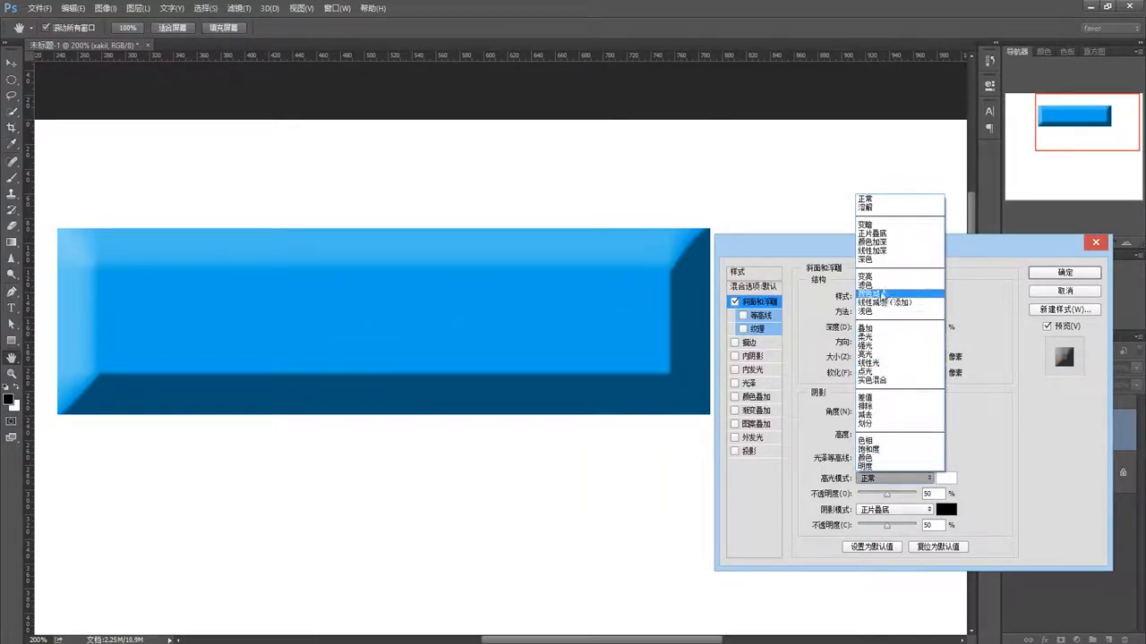
{"action": "left_click", "coordinate": [881, 290]}
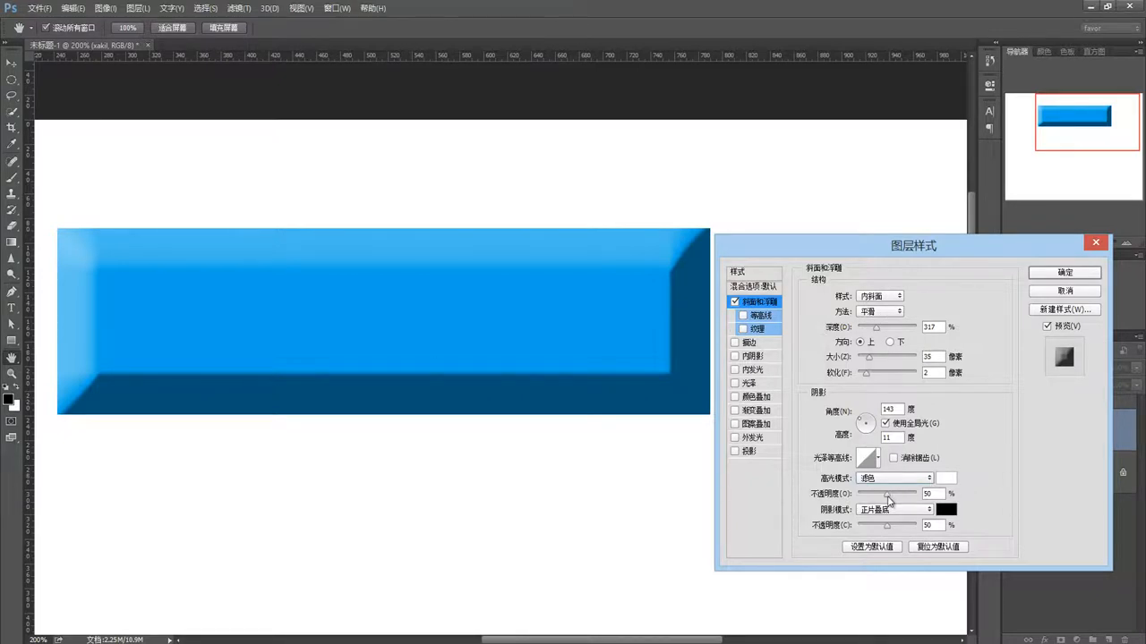
- Set the bevel's highlight opacity to 49%
{"action": "mouse_move", "coordinate": [888, 497]}
{"action": "left_mouse_down"}
{"action": "mouse_move", "coordinate": [920, 497]}
{"action": "mouse_move", "coordinate": [871, 502]}
{"action": "mouse_move", "coordinate": [887, 500]}
{"action": "left_mouse_up"}
- Try a red #fb0606 bevel shadow in Normal mode with its opacity at 60%
{"action": "left_click", "coordinate": [946, 510]}
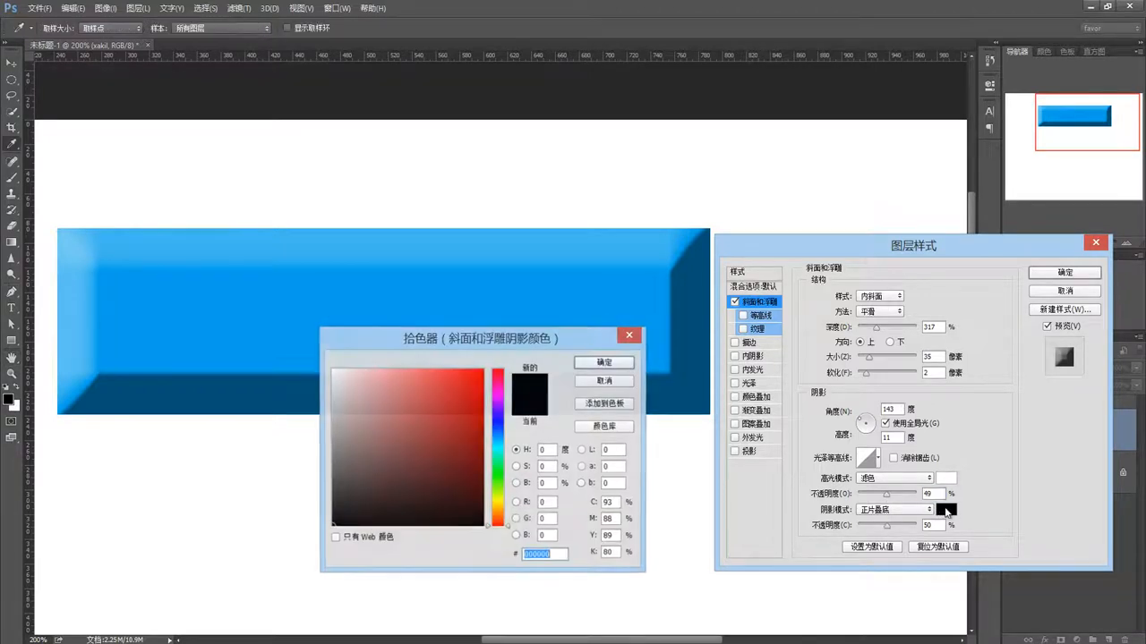
{"action": "left_click", "coordinate": [477, 380]}
{"action": "left_click", "coordinate": [604, 362]}
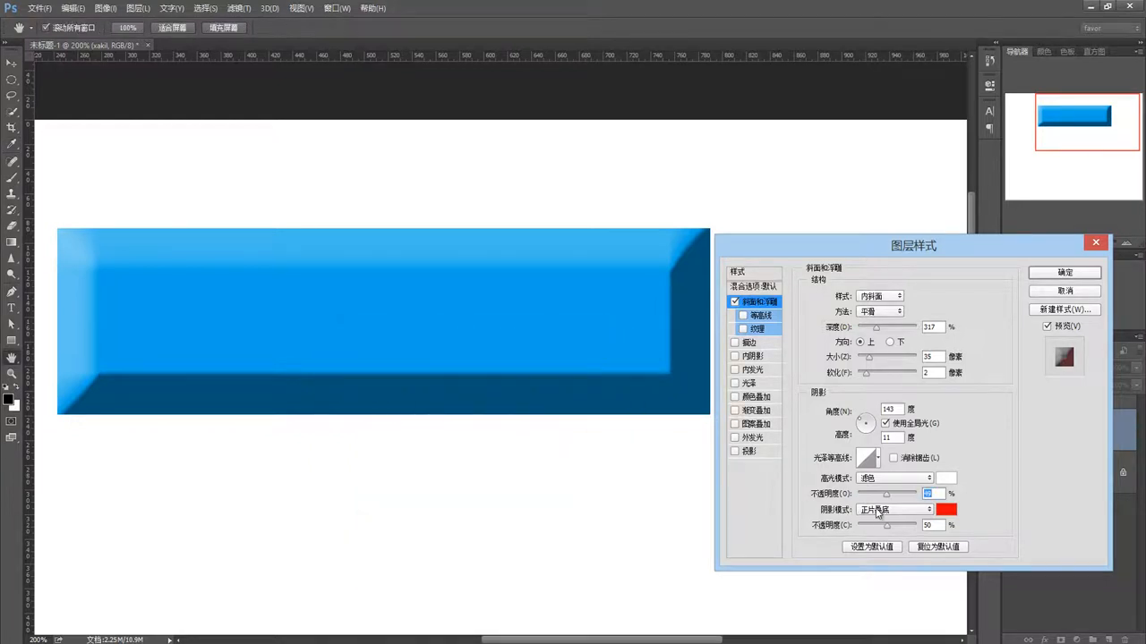
{"action": "left_click", "coordinate": [898, 511]}
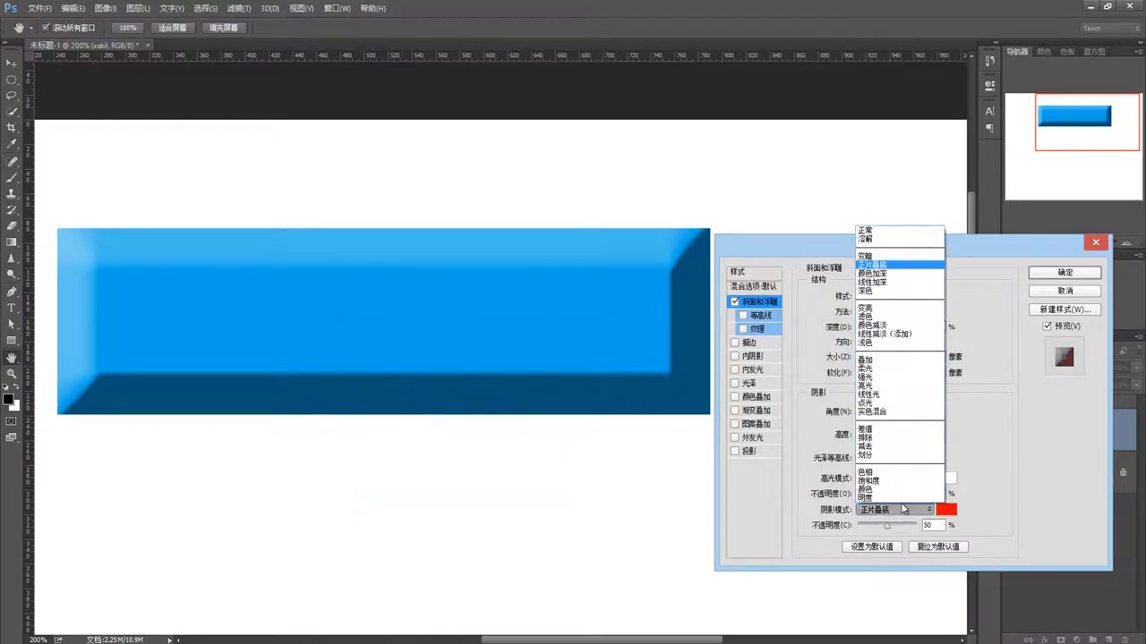
{"action": "left_click", "coordinate": [891, 231]}
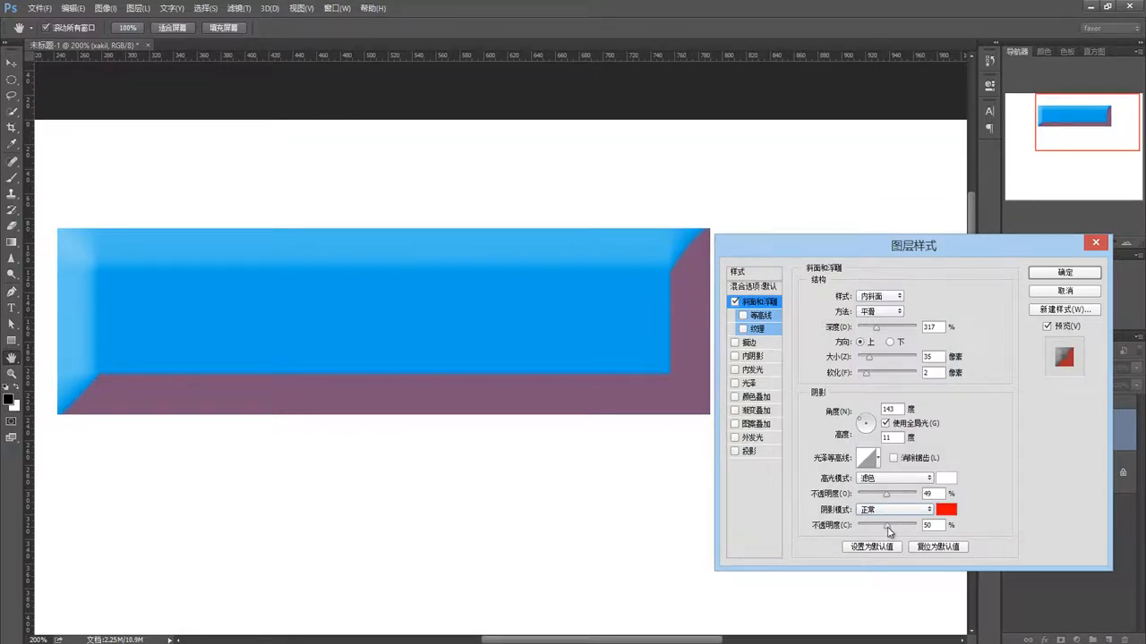
{"action": "mouse_move", "coordinate": [887, 528]}
{"action": "left_mouse_down"}
{"action": "mouse_move", "coordinate": [920, 530]}
{"action": "mouse_move", "coordinate": [897, 532]}
{"action": "left_mouse_up"}
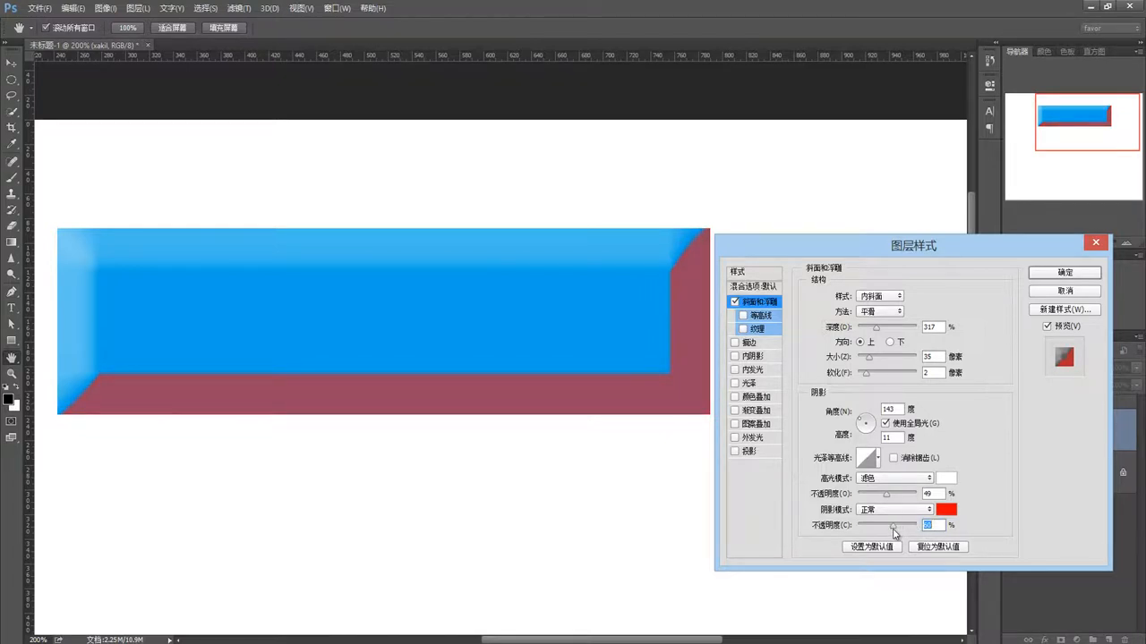
- Set the bevel's shadow mode to Multiply with black #000000 and a shadow opacity of about 49%
{"action": "left_click", "coordinate": [913, 510]}
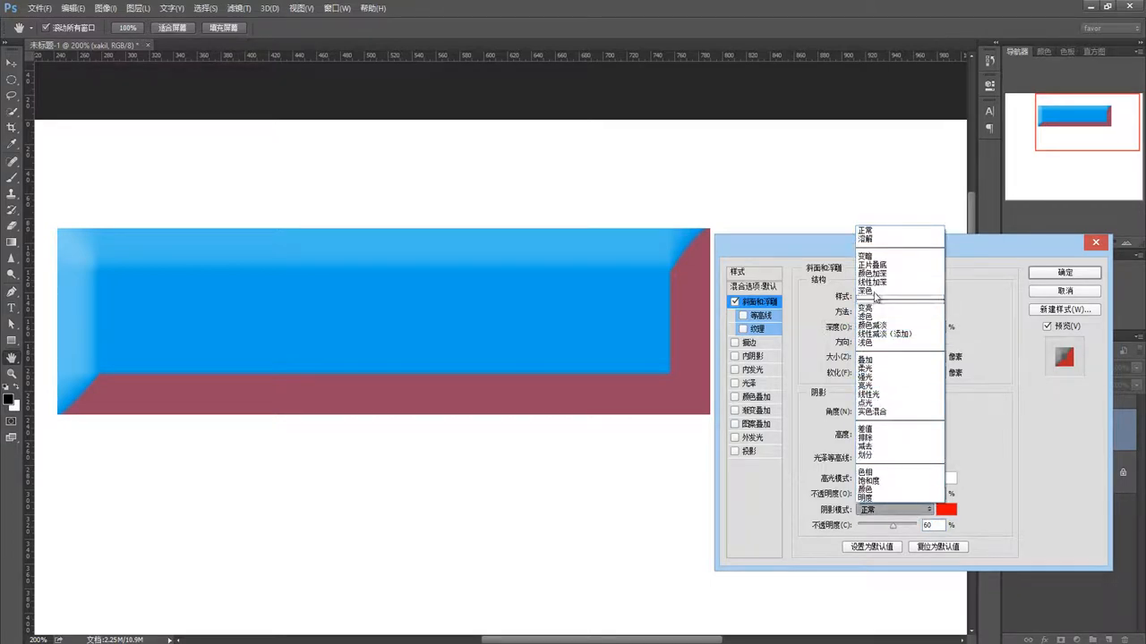
{"action": "left_click", "coordinate": [872, 265]}
{"action": "left_click", "coordinate": [946, 509]}
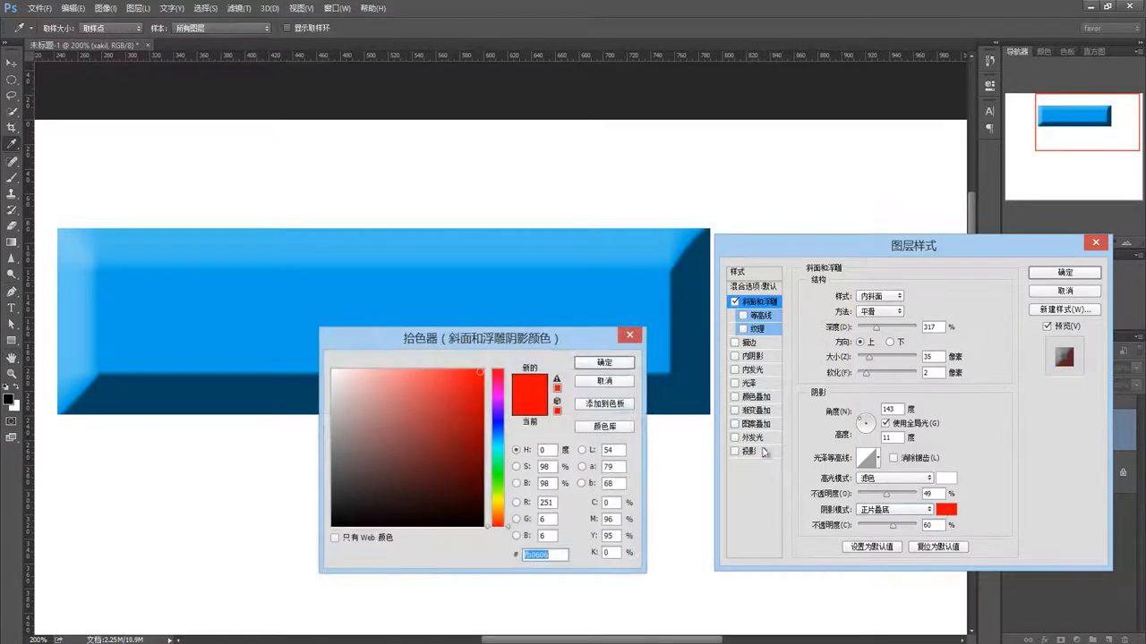
{"action": "left_click_drag", "start_coordinate": [479, 371], "coordinate": [289, 544]}
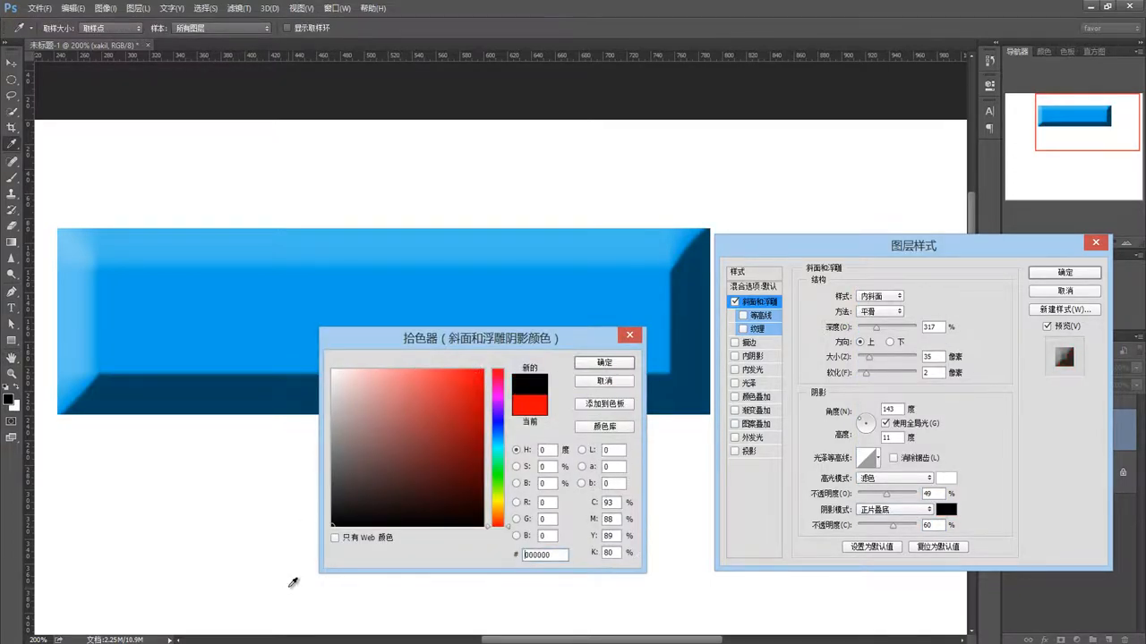
{"action": "left_click", "coordinate": [598, 363]}
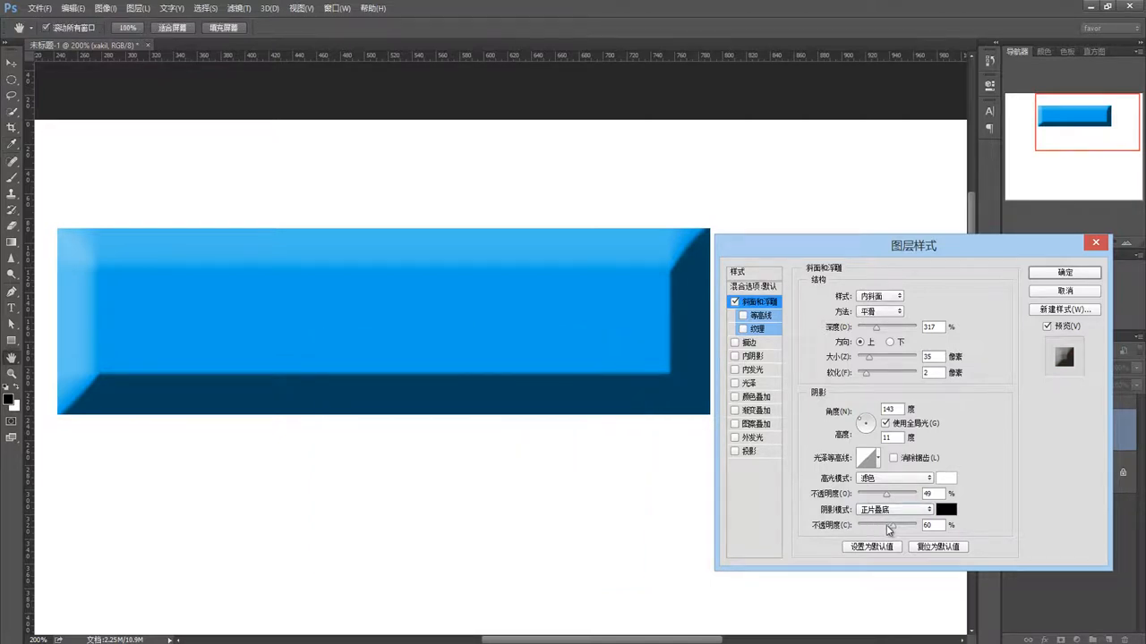
{"action": "left_click_drag", "start_coordinate": [889, 531], "coordinate": [886, 534]}
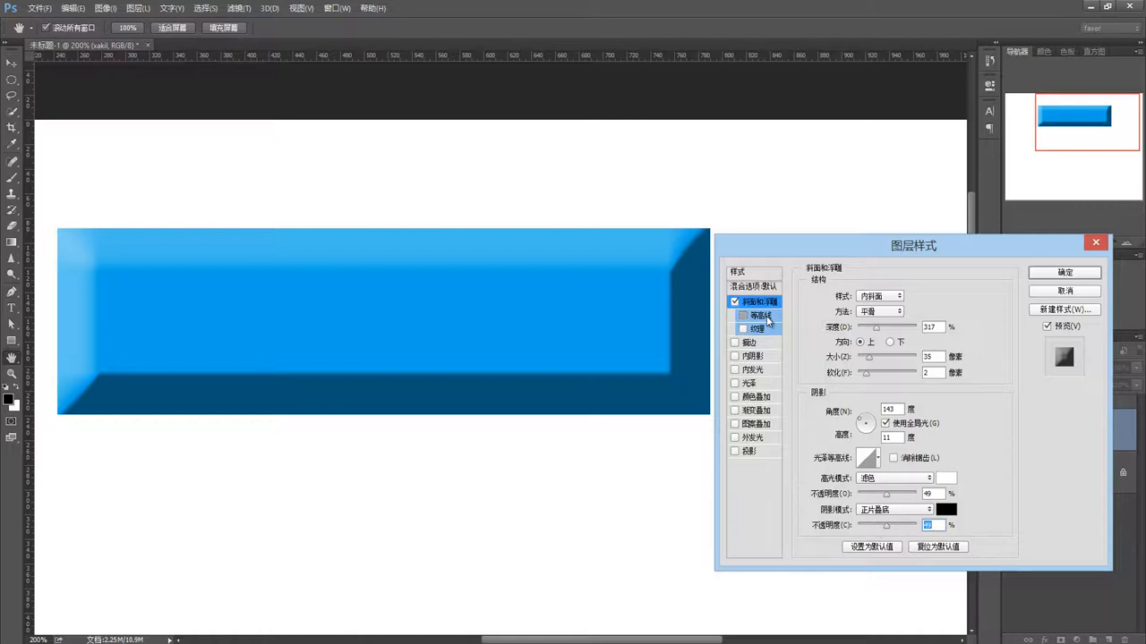
- Enable the bevel's Contour with a 51% range and try the cone, inverted cone and deep cove contour presets
{"action": "left_click", "coordinate": [767, 320]}
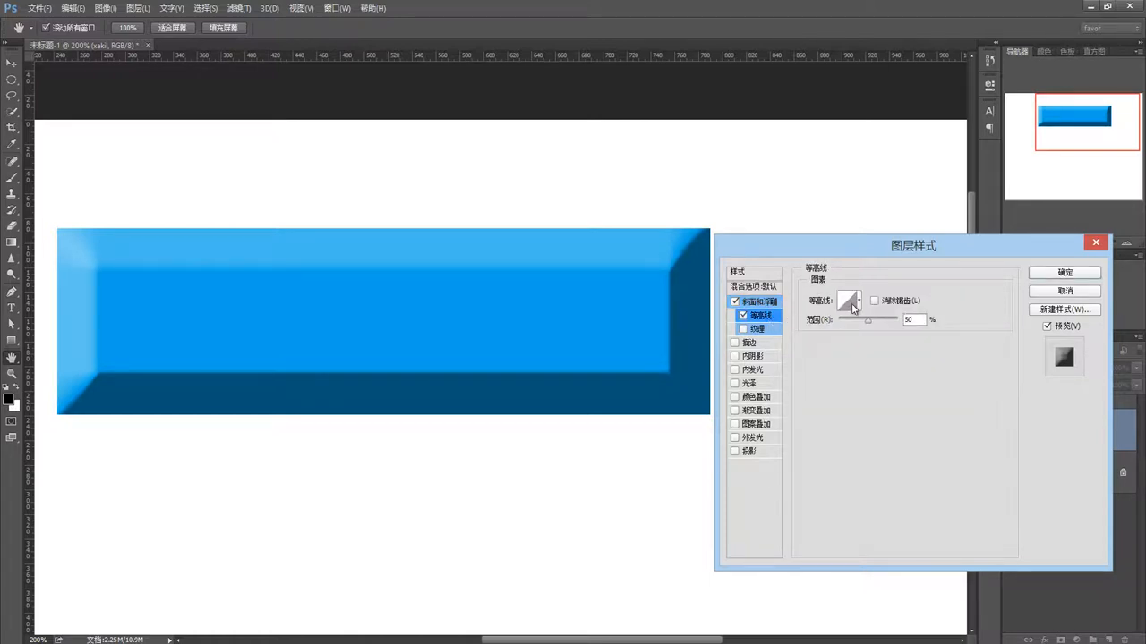
{"action": "mouse_move", "coordinate": [870, 325]}
{"action": "left_mouse_down"}
{"action": "mouse_move", "coordinate": [886, 326]}
{"action": "mouse_move", "coordinate": [836, 326]}
{"action": "mouse_move", "coordinate": [864, 325]}
{"action": "left_mouse_up"}
{"action": "left_click", "coordinate": [856, 305]}
{"action": "left_click", "coordinate": [813, 332]}
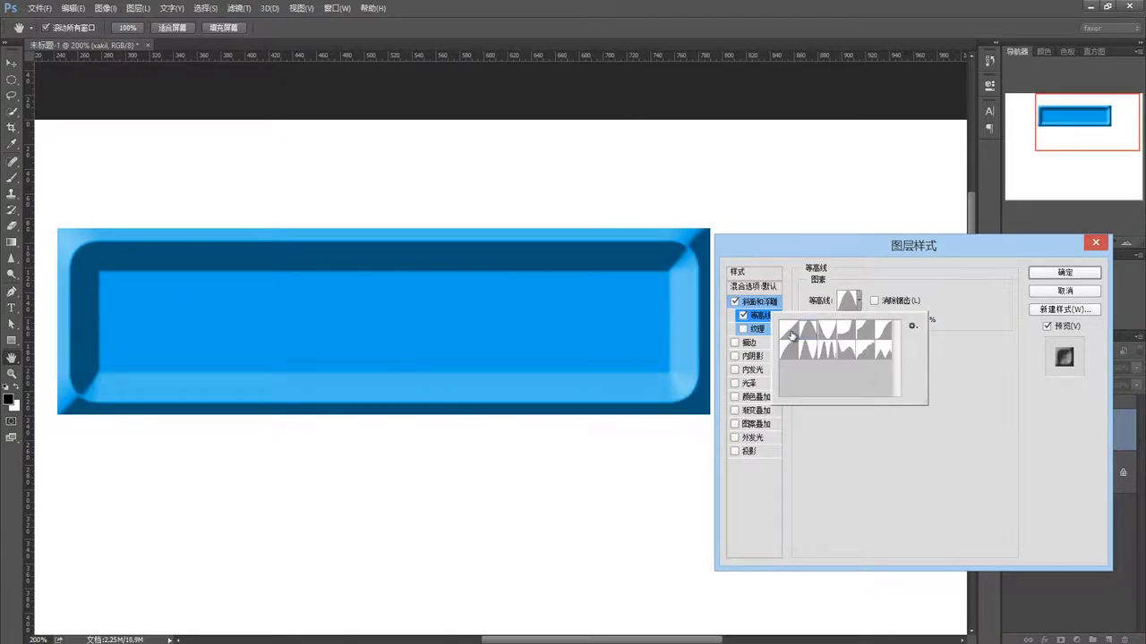
{"action": "left_click", "coordinate": [829, 332]}
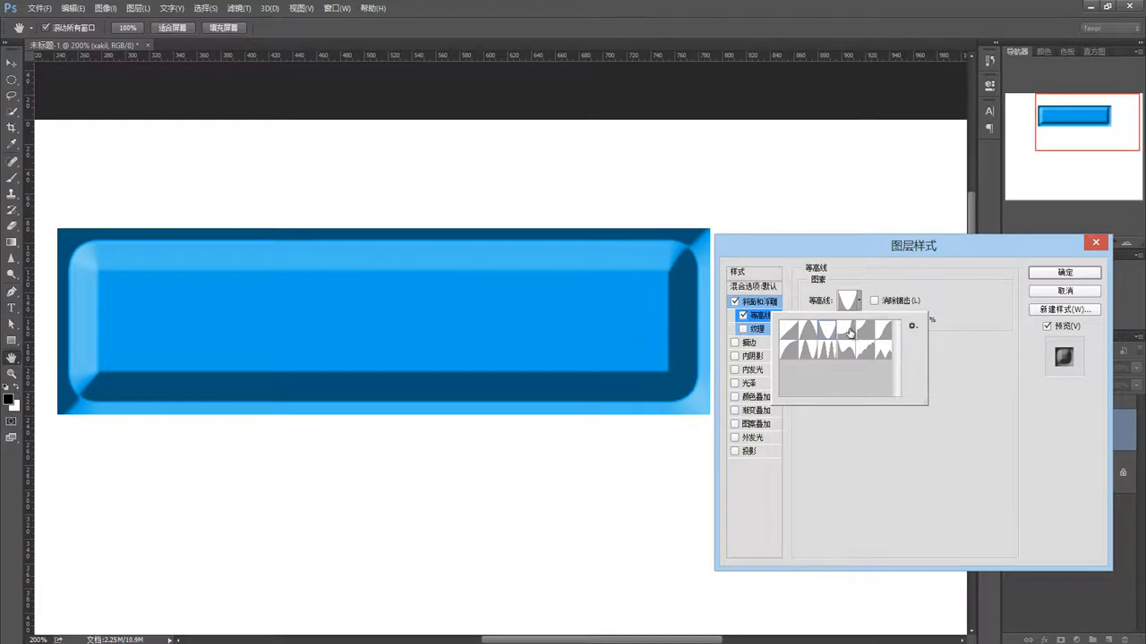
{"action": "left_click", "coordinate": [849, 332]}
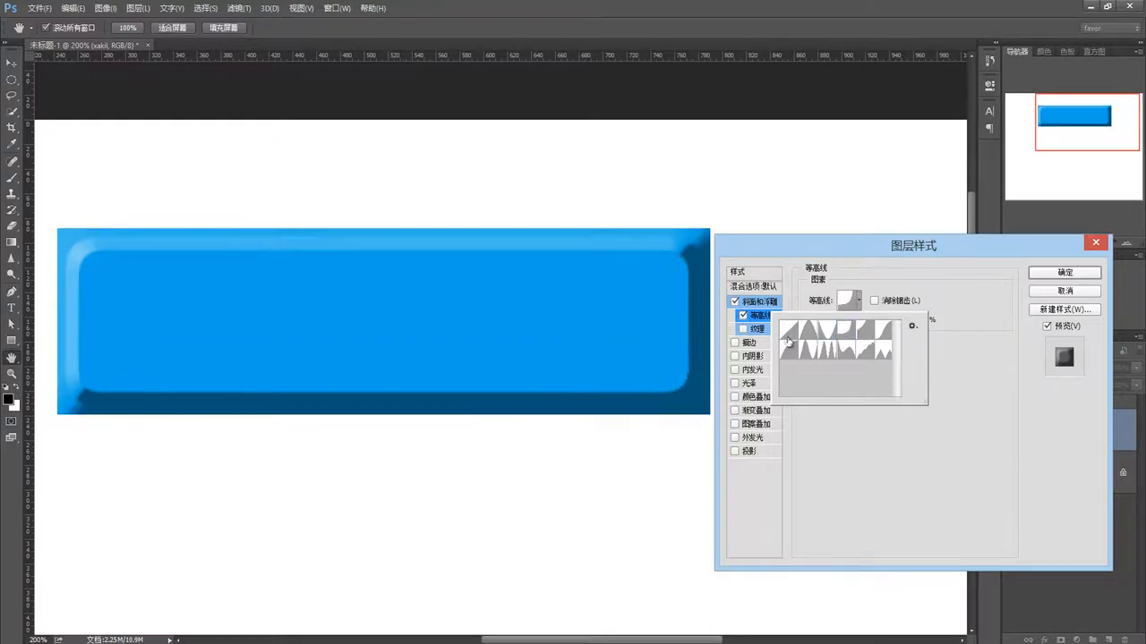
- Return the bevel's contour to the Linear preset and turn the Contour option off
{"action": "left_click", "coordinate": [911, 329]}
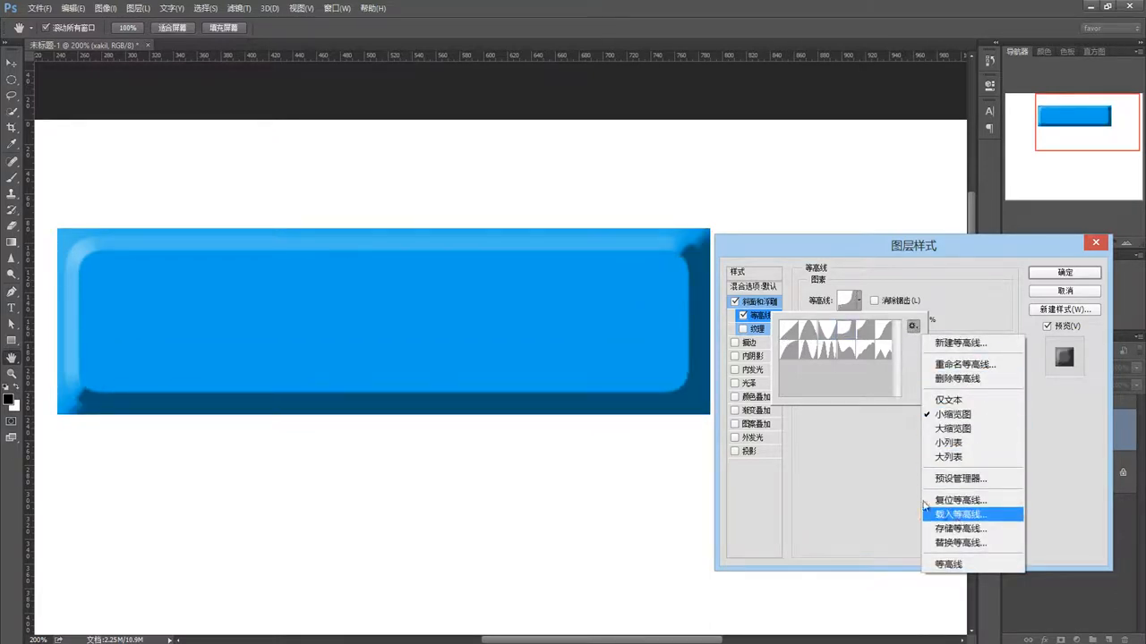
{"action": "left_click", "coordinate": [785, 329]}
{"action": "left_click", "coordinate": [855, 454]}
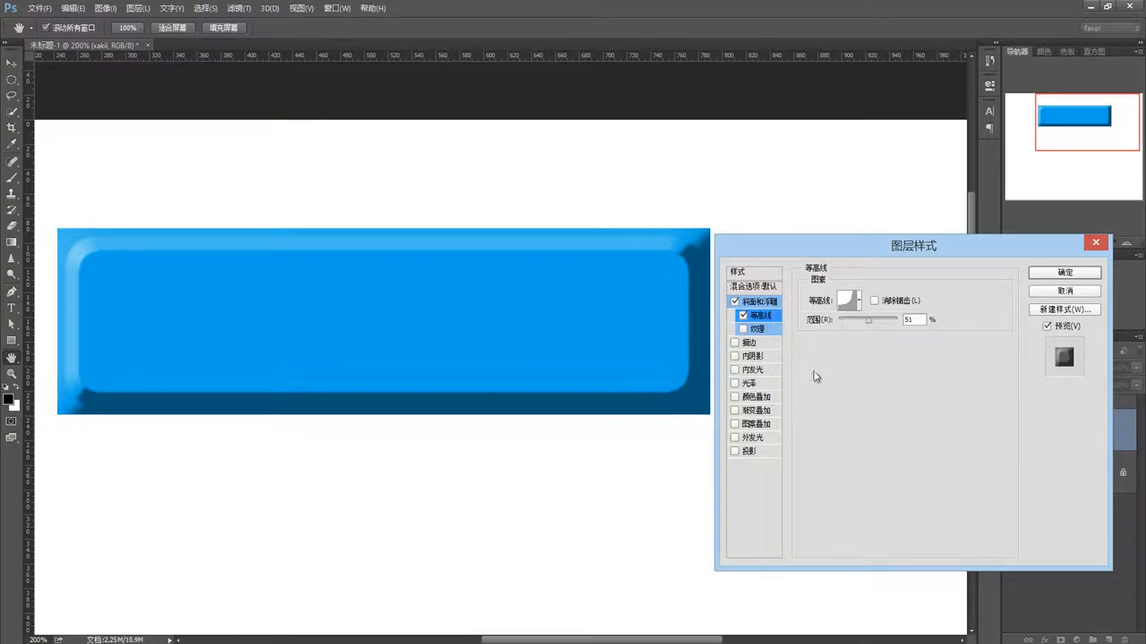
{"action": "left_click", "coordinate": [858, 303]}
{"action": "left_click", "coordinate": [791, 333]}
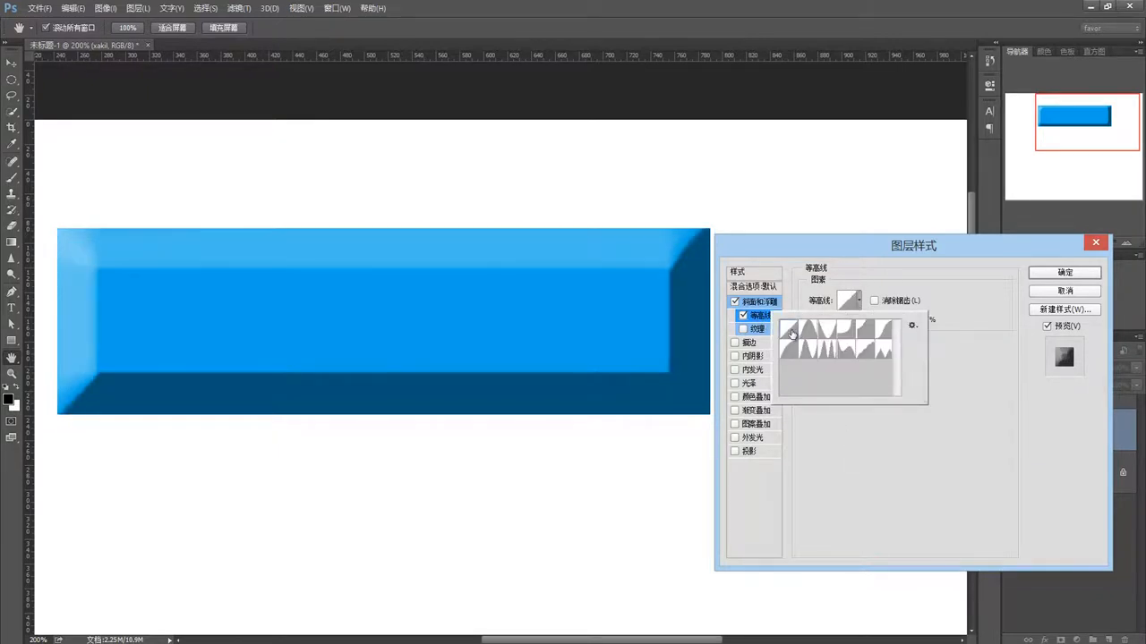
{"action": "left_click", "coordinate": [879, 492]}
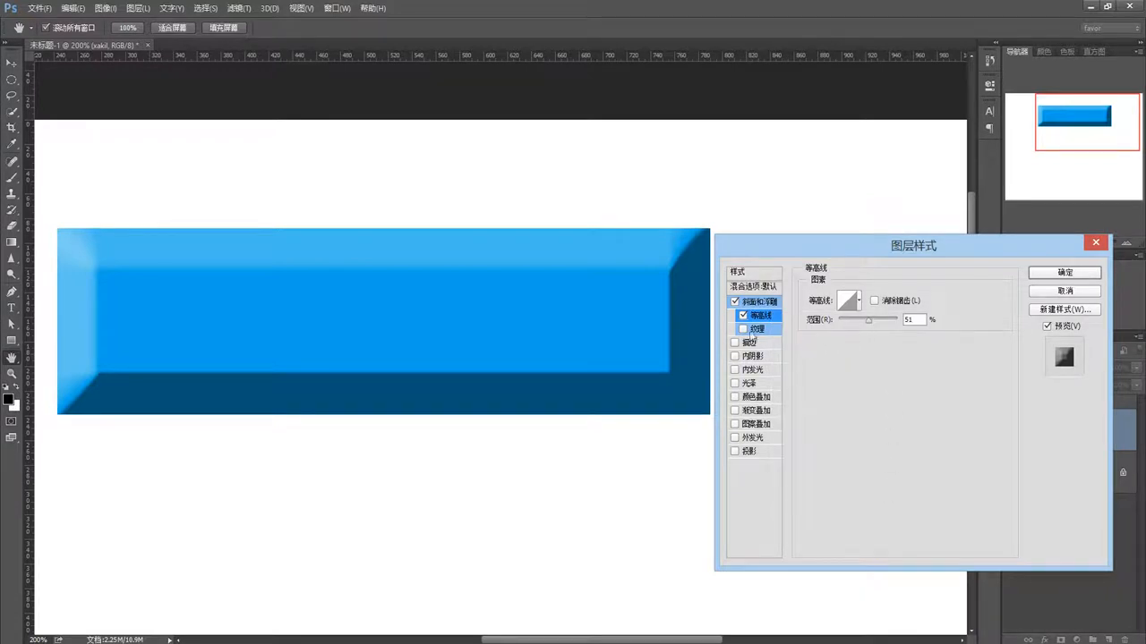
{"action": "left_click", "coordinate": [742, 316]}
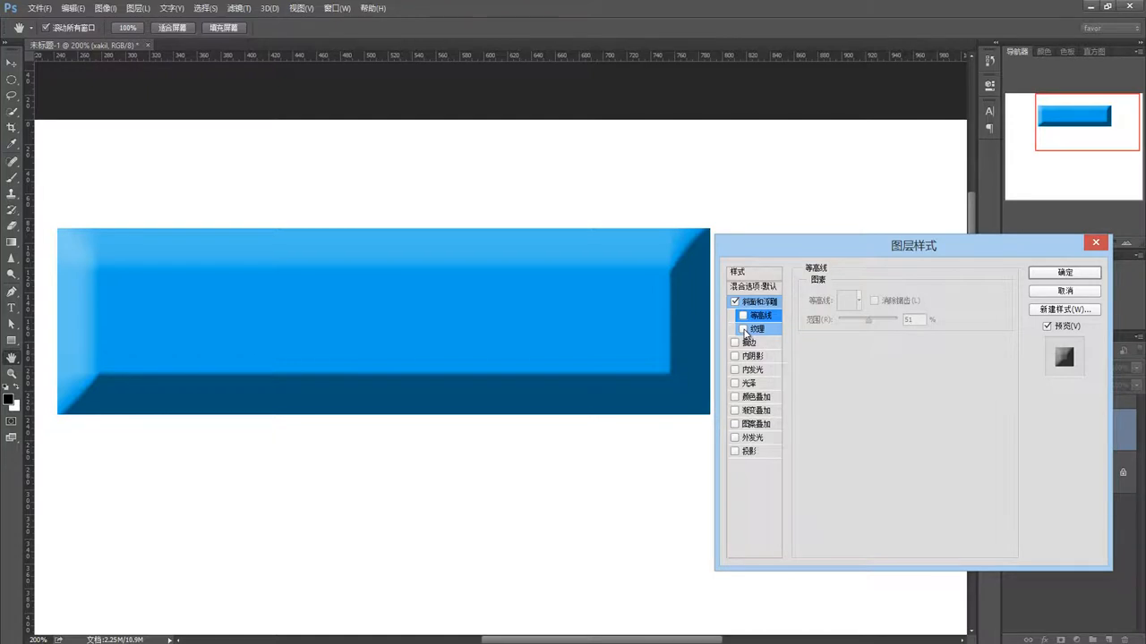
- Enable the bevel's Texture, try the yellow pattern, and choose the concentric squares pattern
{"action": "left_click", "coordinate": [743, 329]}
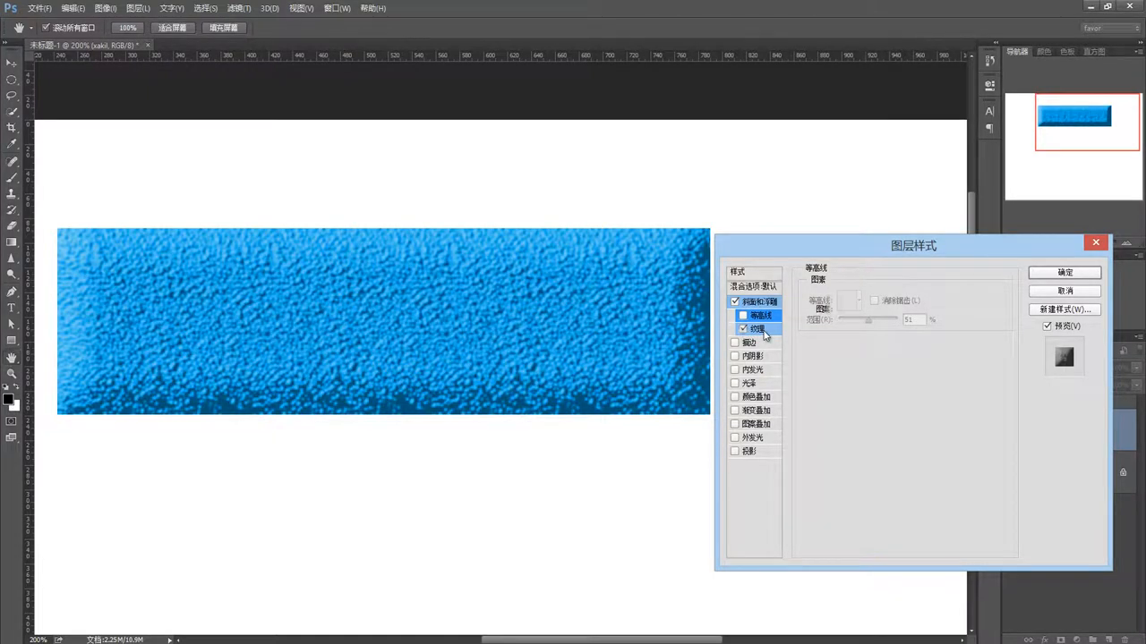
{"action": "left_click", "coordinate": [762, 331]}
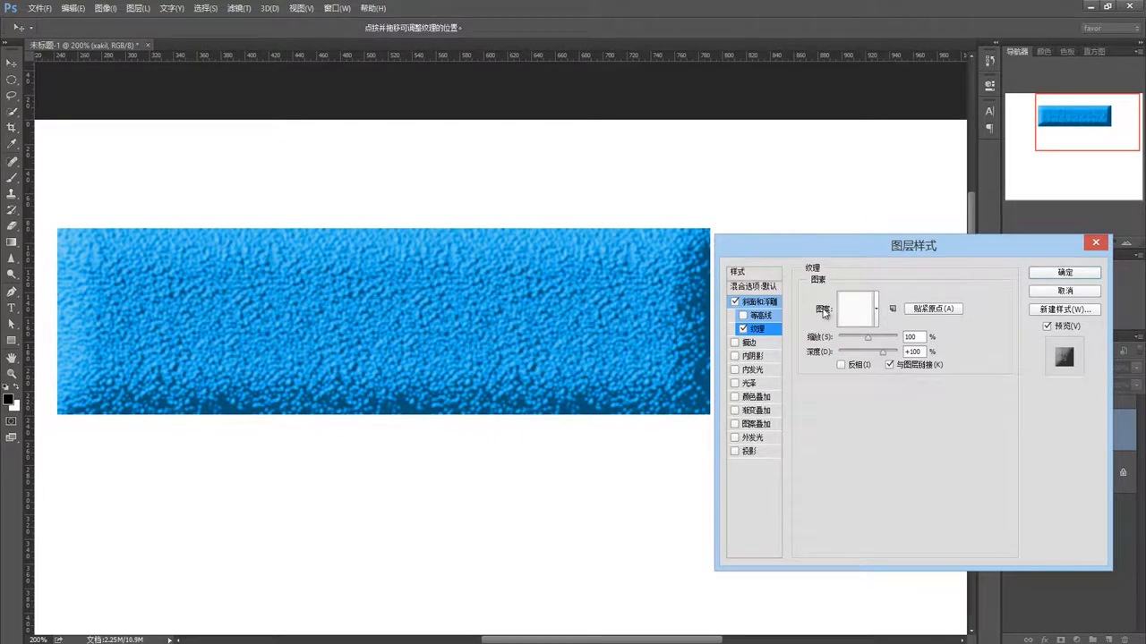
{"action": "left_click", "coordinate": [878, 309]}
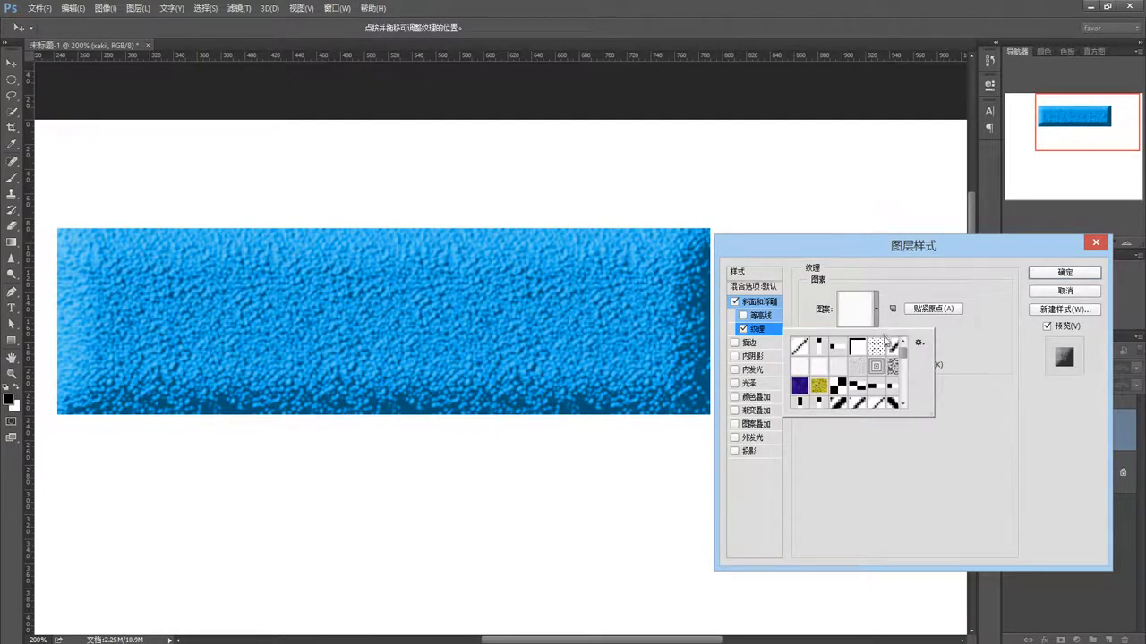
{"action": "mouse_move", "coordinate": [904, 361]}
{"action": "left_mouse_down"}
{"action": "mouse_move", "coordinate": [904, 376]}
{"action": "mouse_move", "coordinate": [904, 355]}
{"action": "left_mouse_up"}
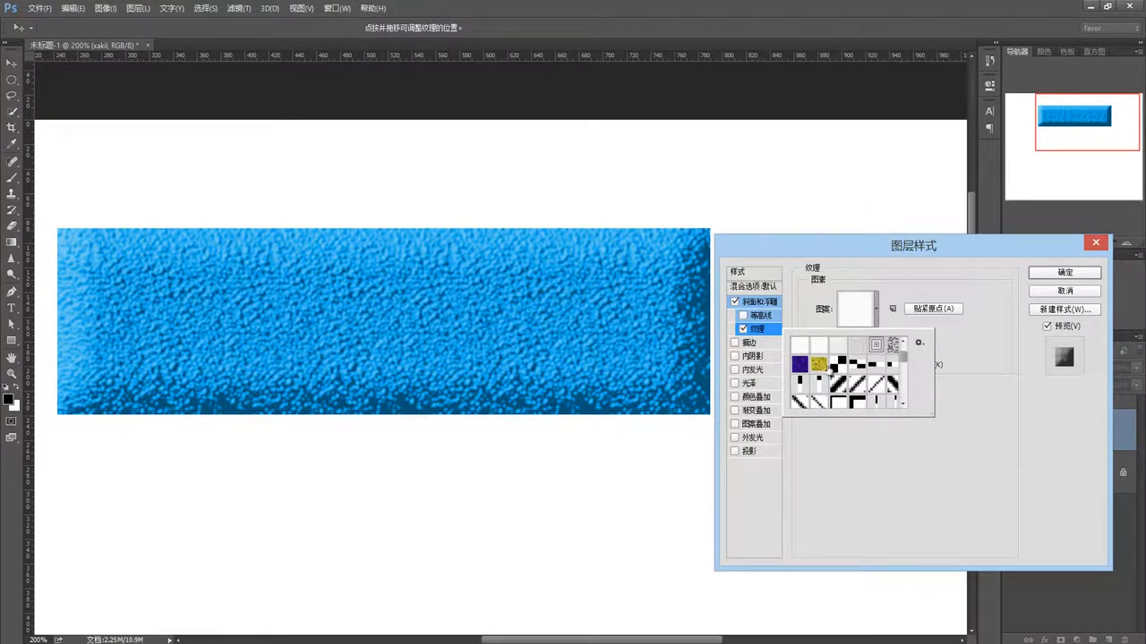
{"action": "left_click", "coordinate": [818, 365]}
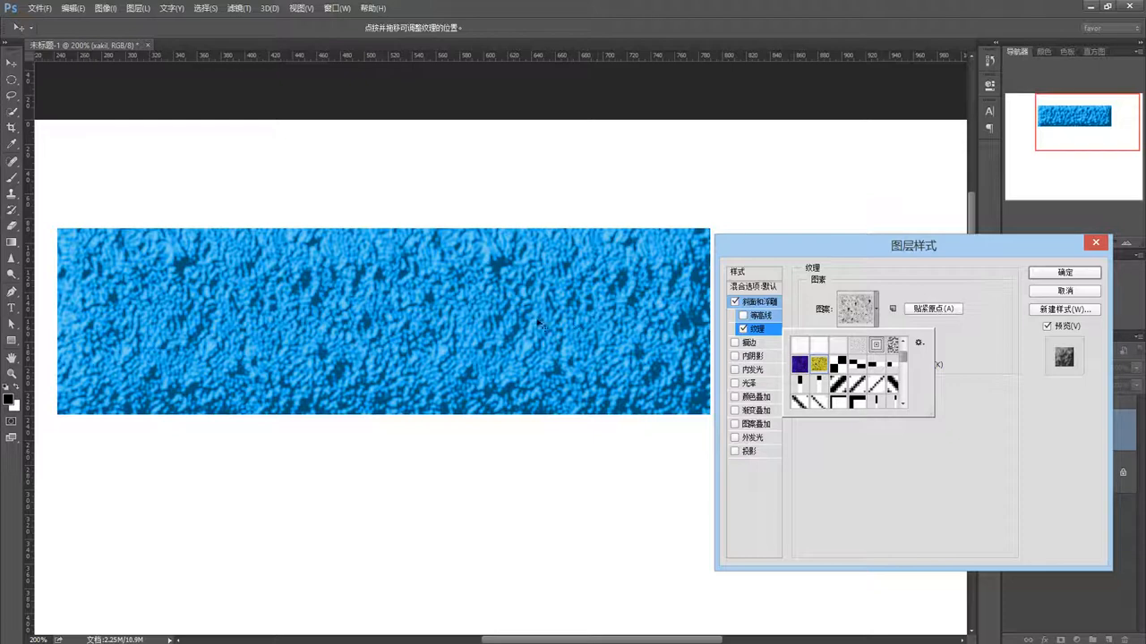
{"action": "left_click", "coordinate": [873, 346]}
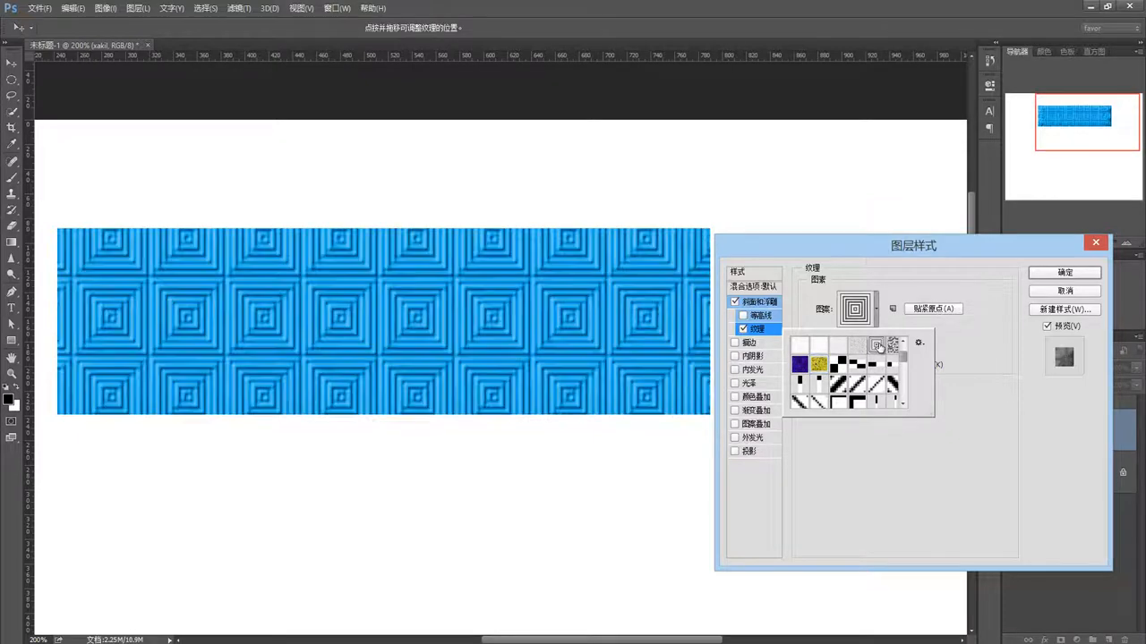
- Scale the bevel's texture to 67% and shift the pattern up and to the right on the rectangle
{"action": "left_click", "coordinate": [981, 349]}
{"action": "left_click_drag", "start_coordinate": [867, 342], "coordinate": [857, 342]}
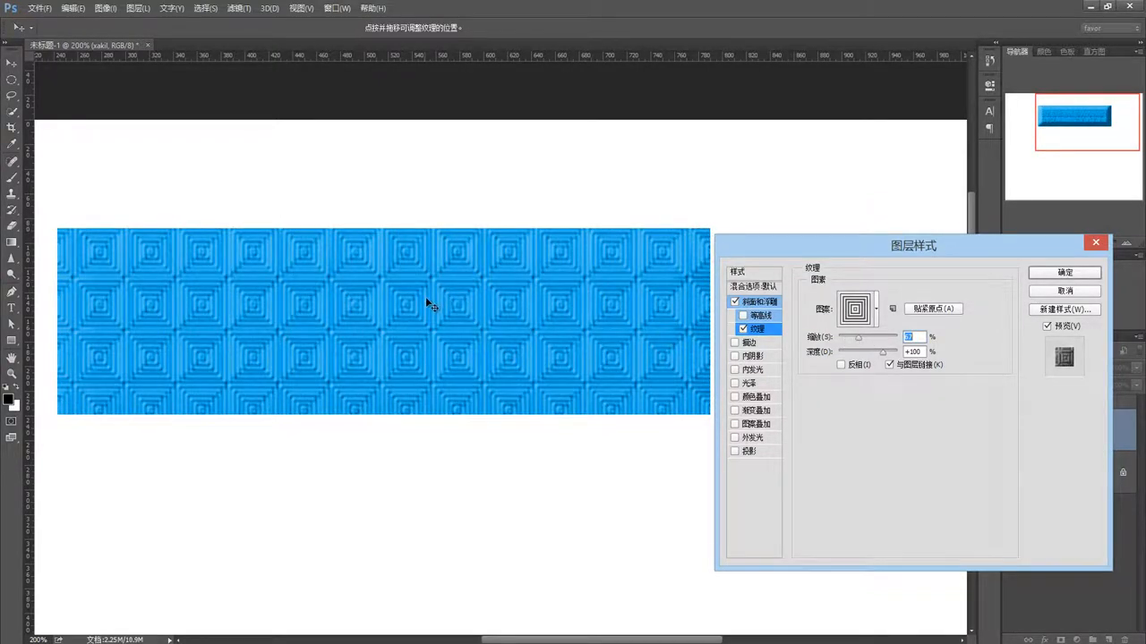
{"action": "left_click_drag", "start_coordinate": [420, 306], "coordinate": [599, 235]}
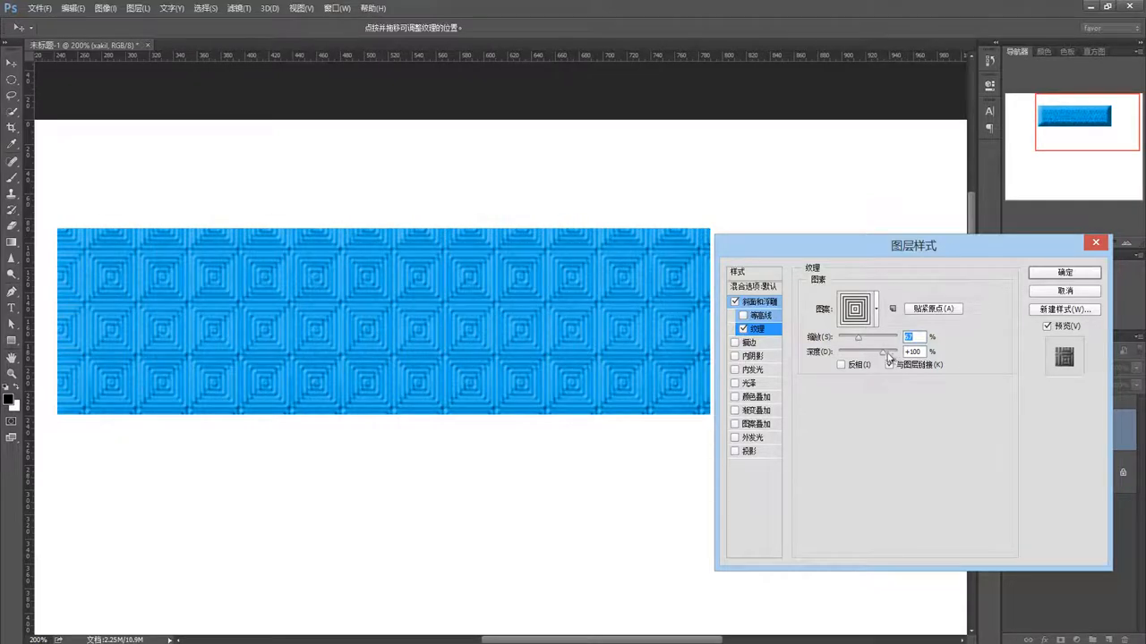
- Try a texture depth of +2% with Invert switched on and off, and set the depth to +30%
{"action": "left_click_drag", "start_coordinate": [883, 352], "coordinate": [869, 356]}
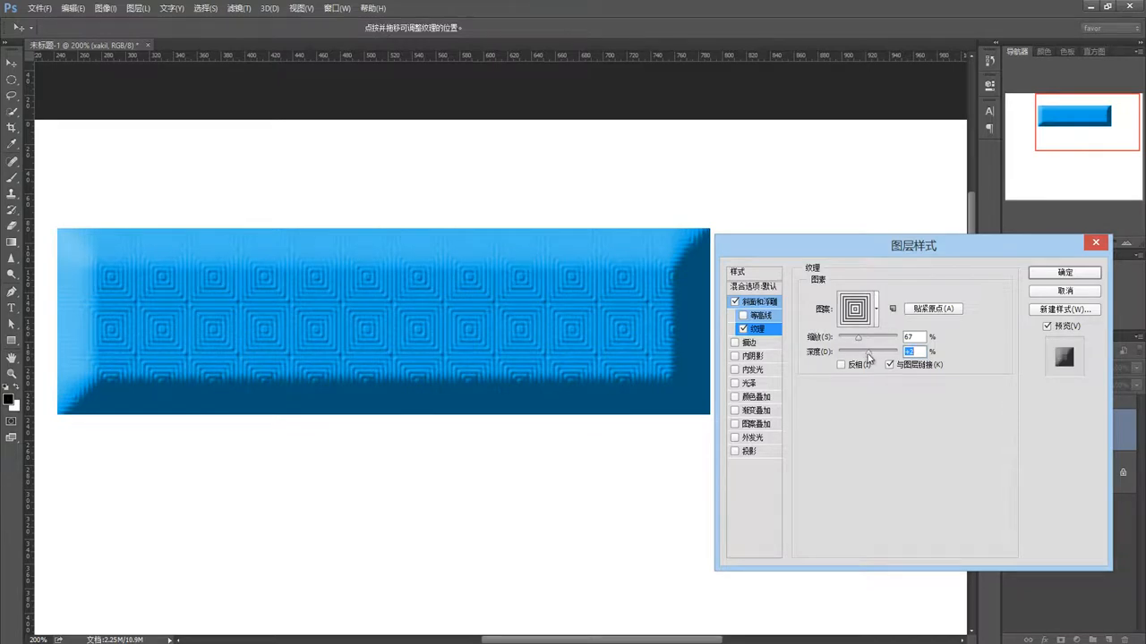
{"action": "left_click", "coordinate": [841, 366]}
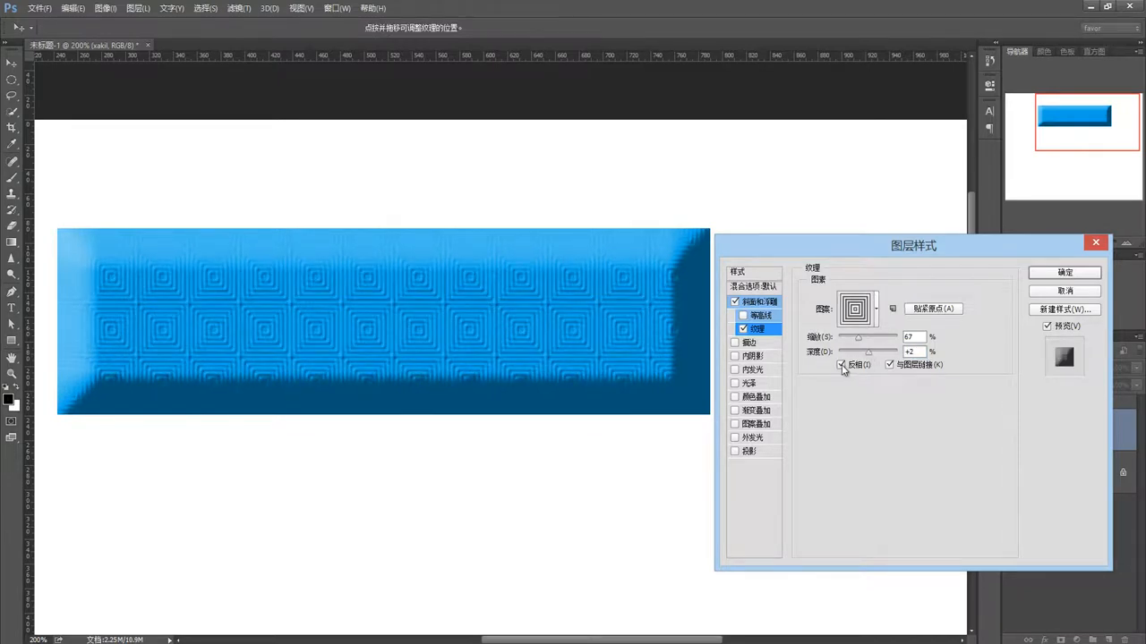
{"action": "left_click", "coordinate": [841, 365]}
{"action": "left_click_drag", "start_coordinate": [871, 358], "coordinate": [875, 357]}
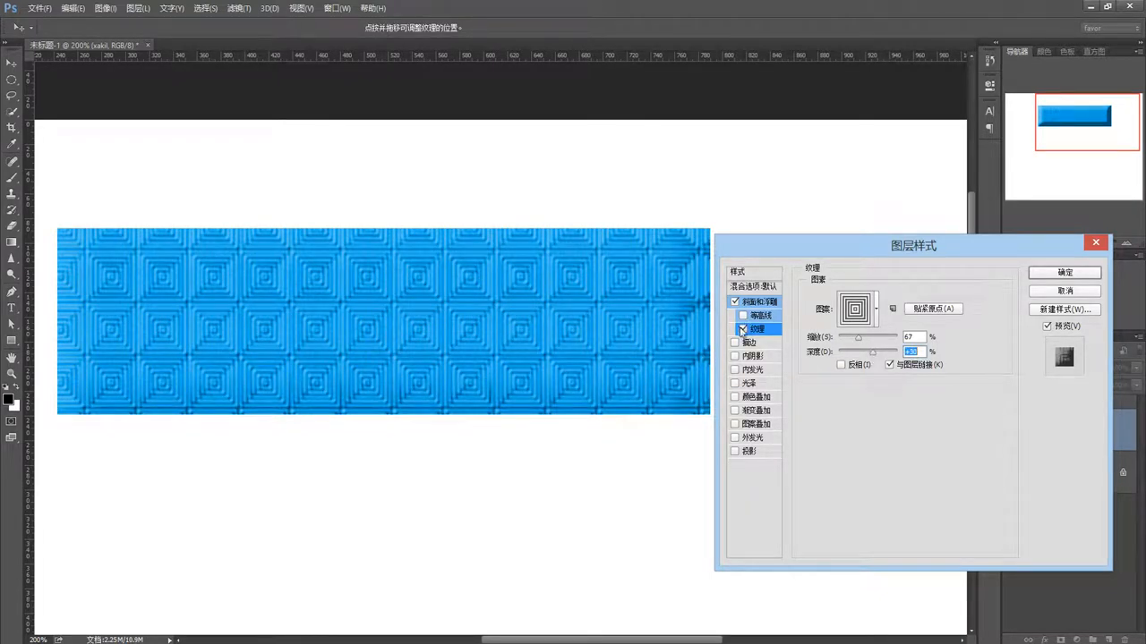
- Turn off Texture and Bevel & Emboss, and enable the Stroke effect with its settings shown
{"action": "left_click", "coordinate": [742, 329]}
{"action": "left_click", "coordinate": [735, 304]}
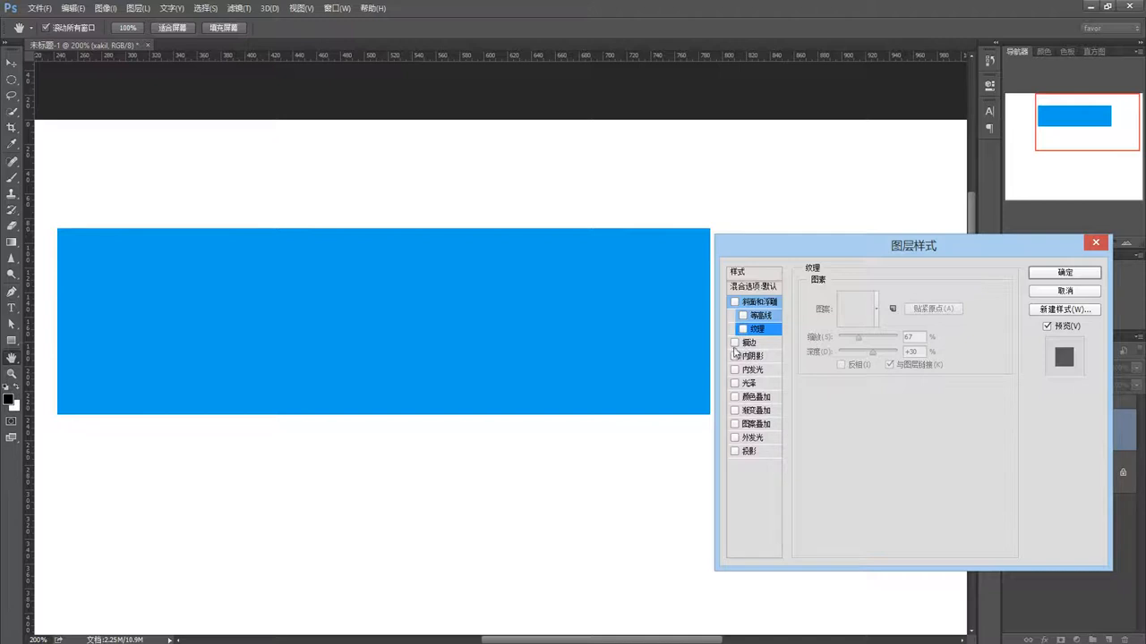
{"action": "left_click", "coordinate": [735, 344]}
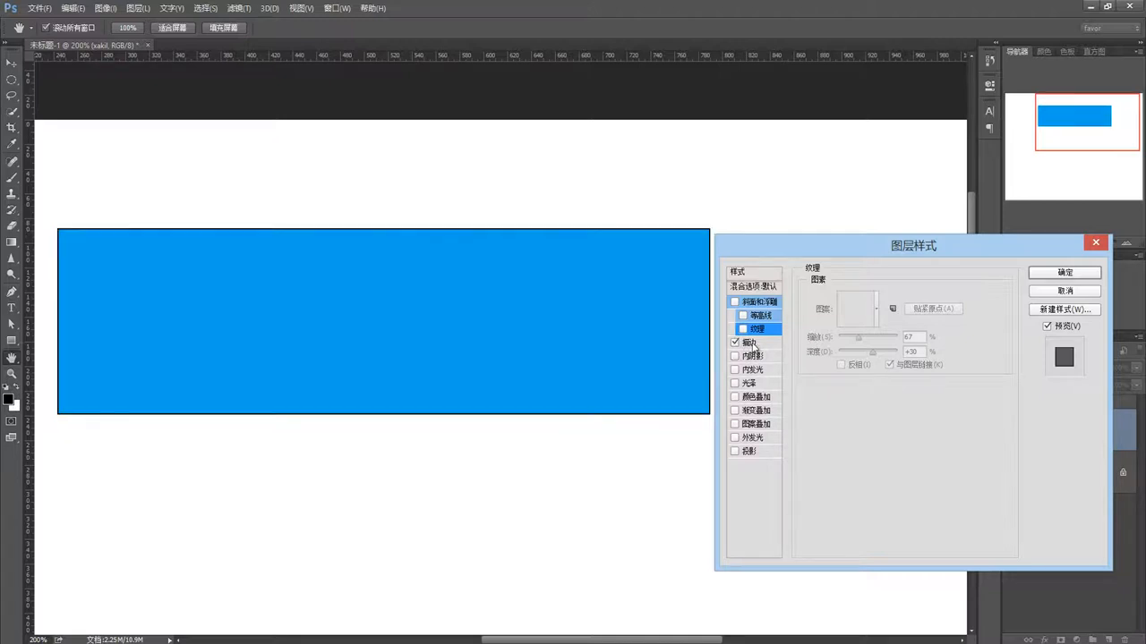
{"action": "left_click", "coordinate": [751, 344]}
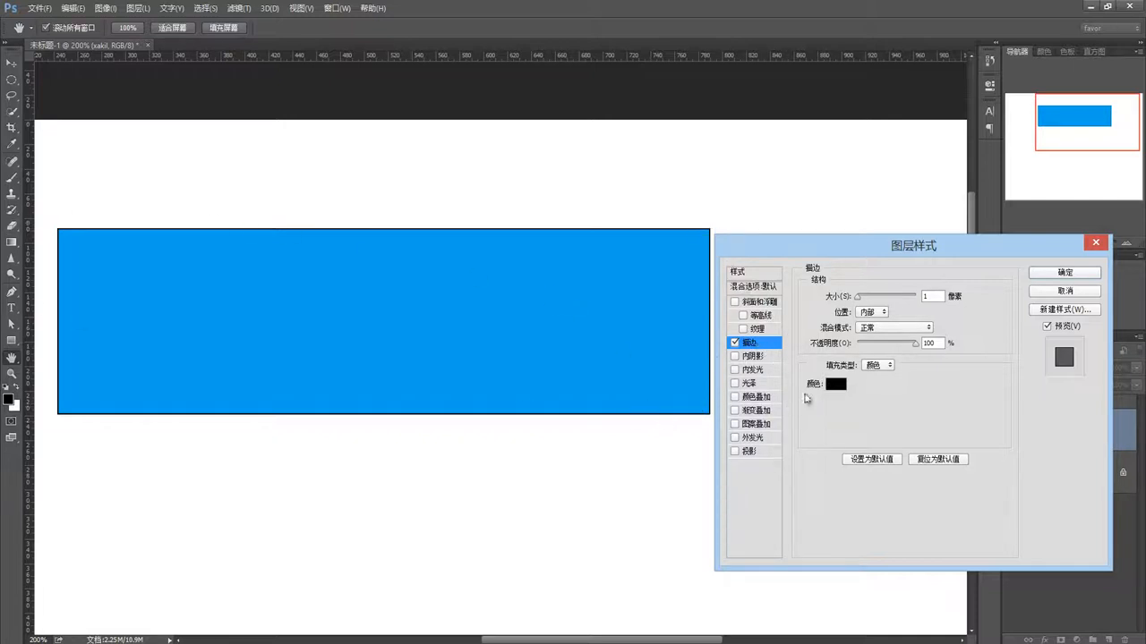
- Set the stroke's color to red #ff0000 and its size to 20 pixels
{"action": "left_click", "coordinate": [835, 385]}
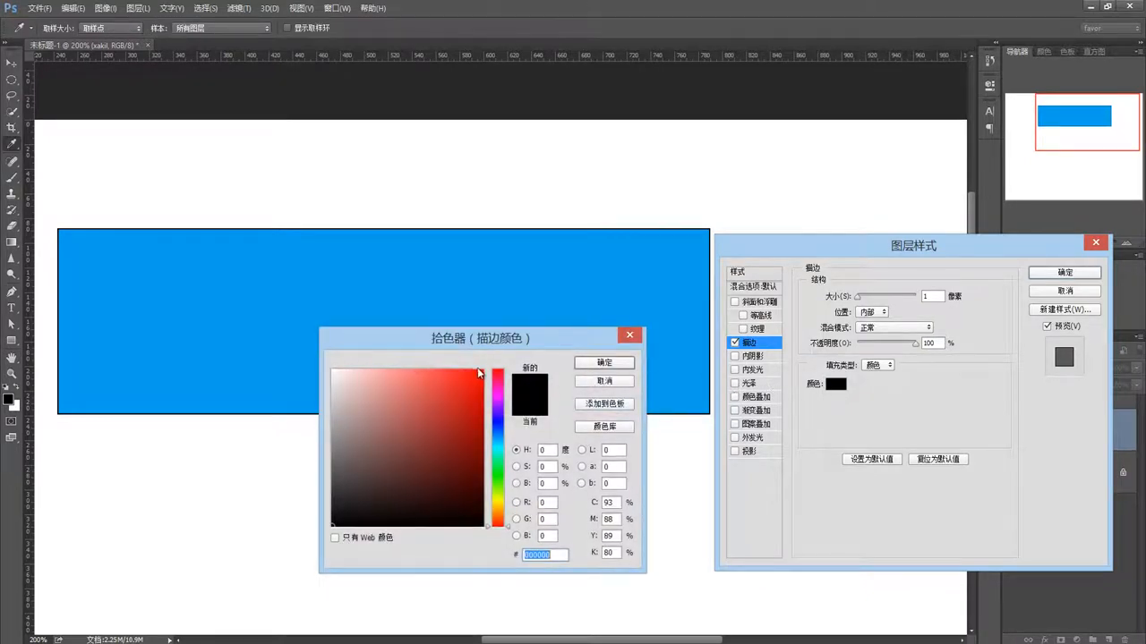
{"action": "left_click_drag", "start_coordinate": [479, 373], "coordinate": [488, 374]}
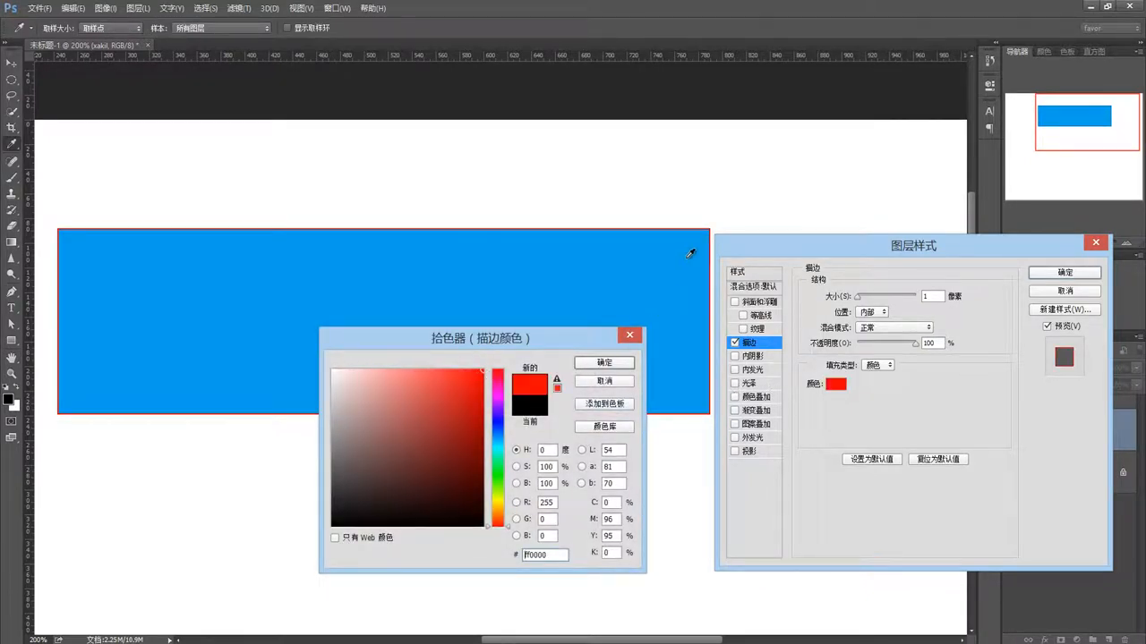
{"action": "left_click", "coordinate": [607, 361]}
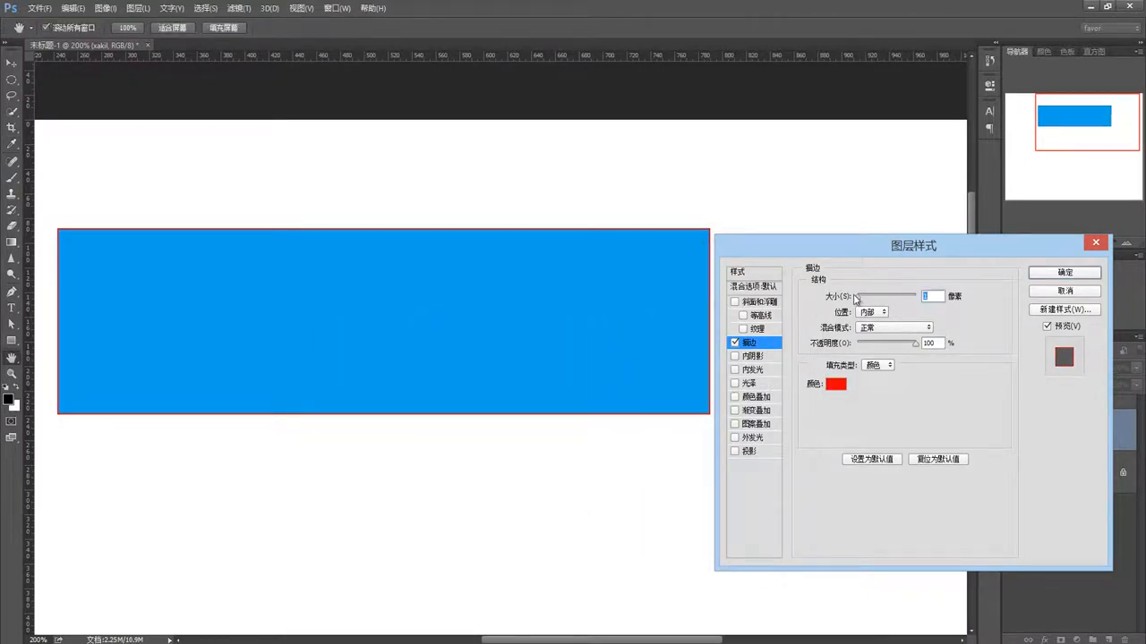
{"action": "left_click_drag", "start_coordinate": [859, 302], "coordinate": [865, 301]}
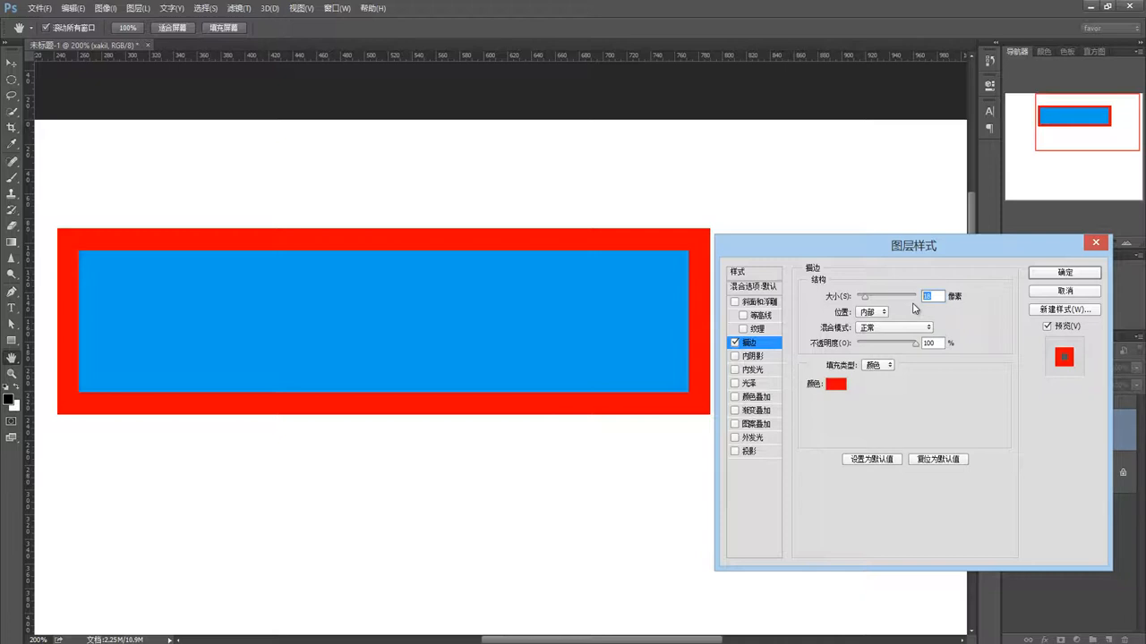
{"action": "type", "text": "20"}
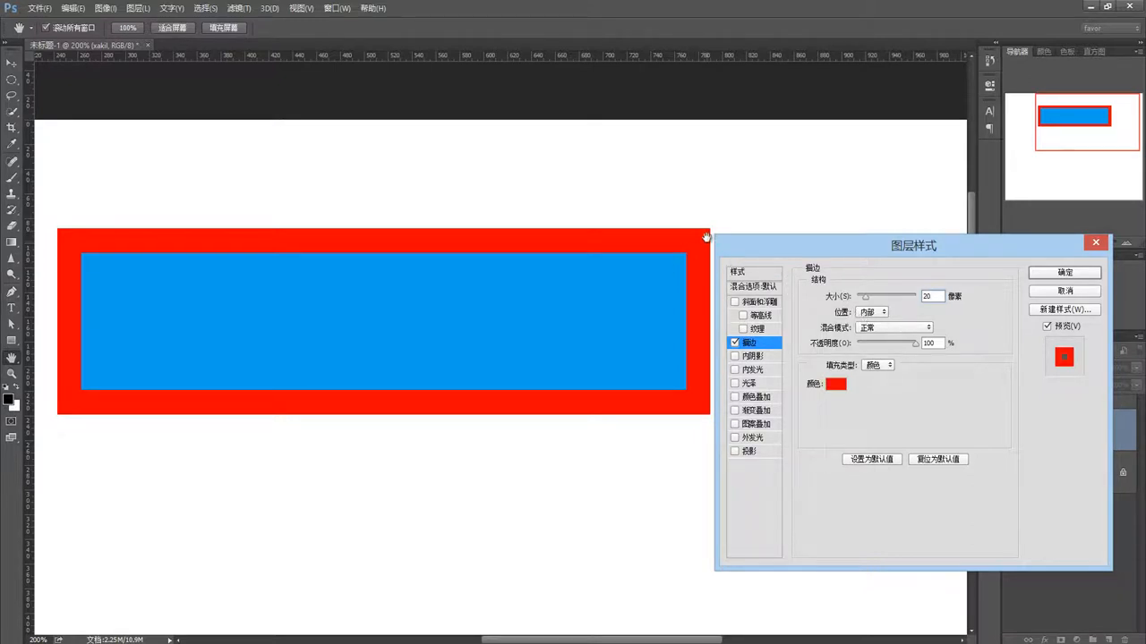
- Try the Outside and Center stroke positions, and return the position to Inside
{"action": "left_click", "coordinate": [864, 313]}
{"action": "left_click", "coordinate": [866, 313]}
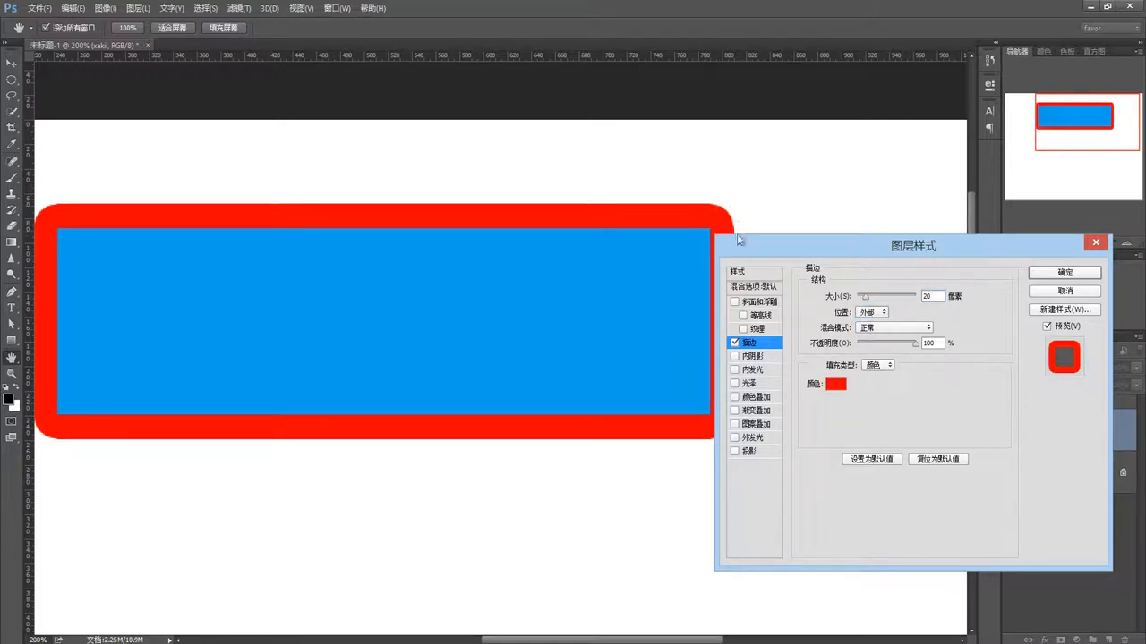
{"action": "left_click", "coordinate": [867, 314]}
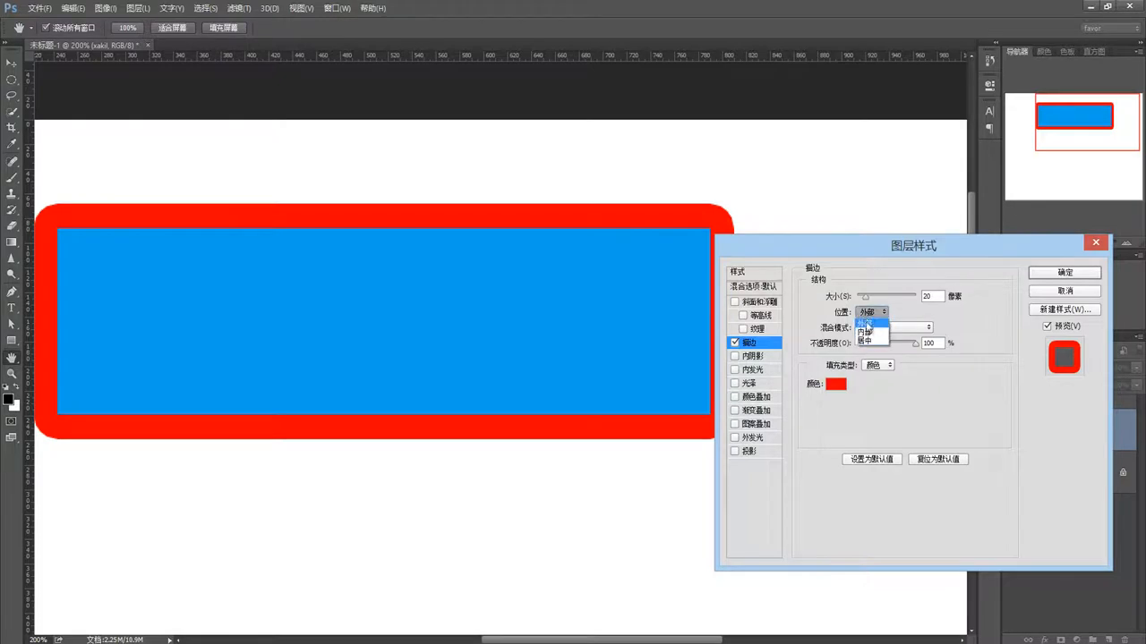
{"action": "left_click", "coordinate": [867, 342]}
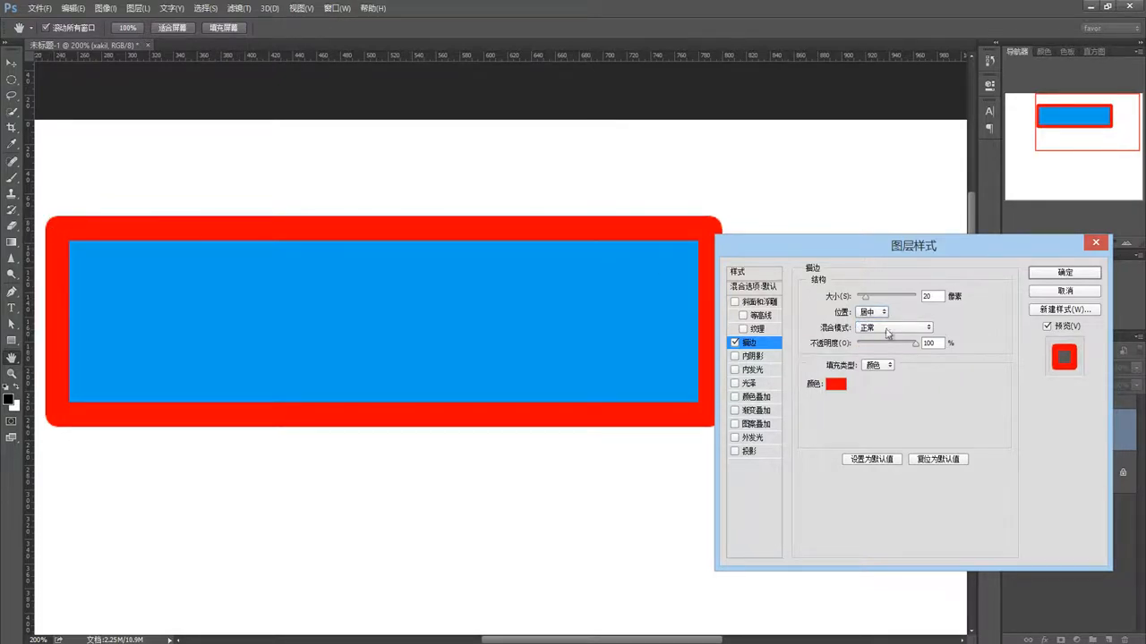
{"action": "left_click", "coordinate": [883, 314]}
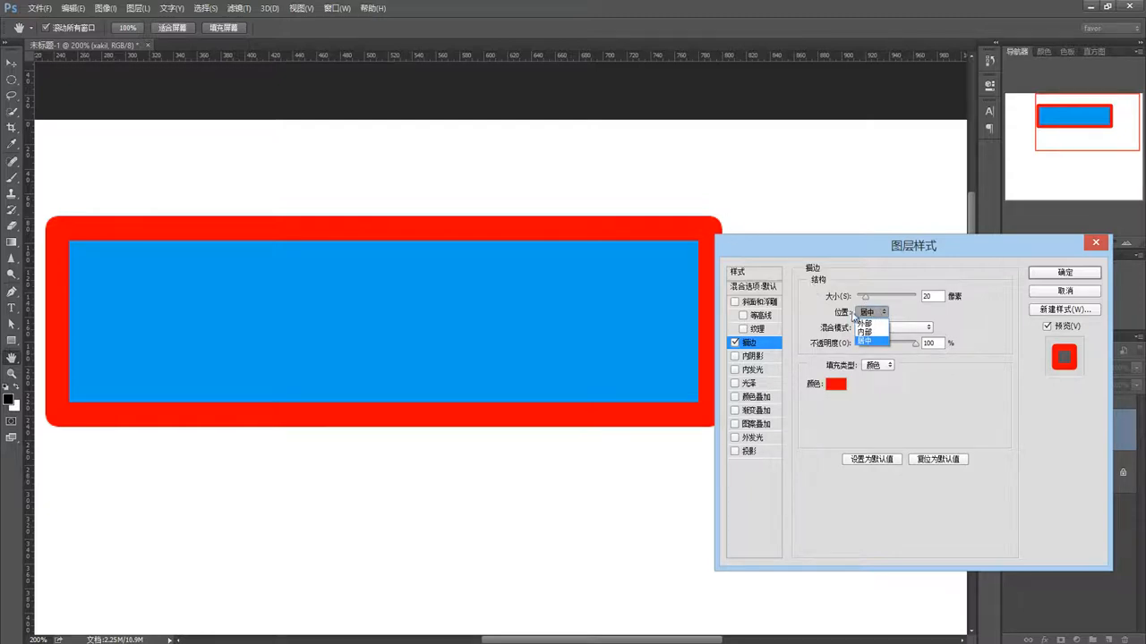
{"action": "left_click", "coordinate": [868, 332]}
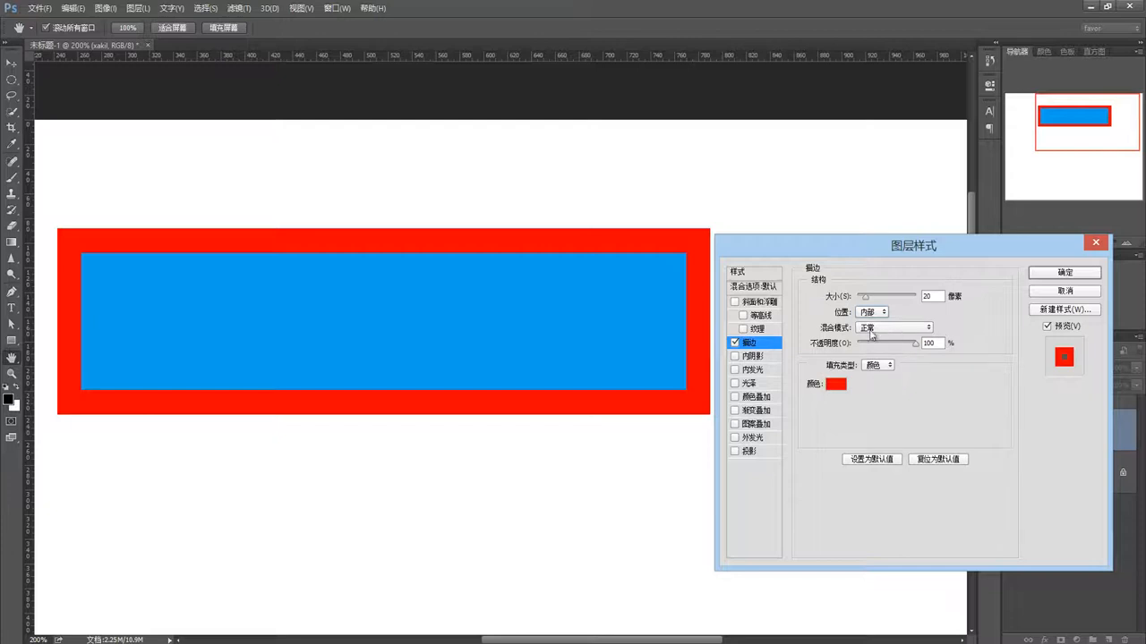
- Try the Multiply and Lighten blend modes on the stroke, and return the blend mode to Normal
{"action": "left_click", "coordinate": [893, 329]}
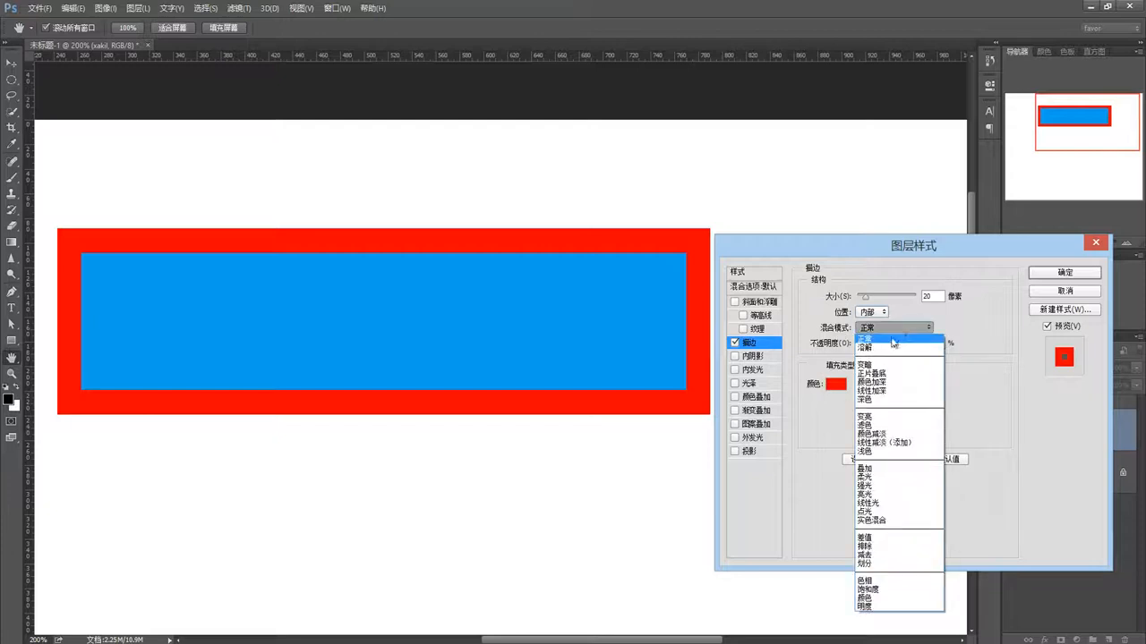
{"action": "left_click", "coordinate": [884, 374]}
{"action": "left_click", "coordinate": [894, 327]}
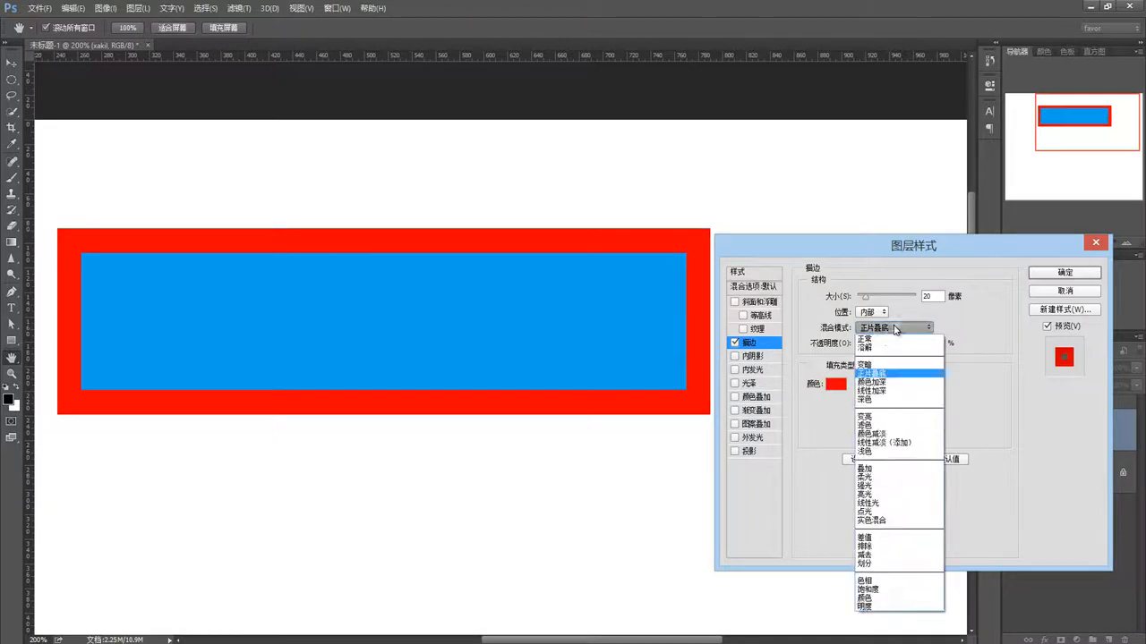
{"action": "left_click", "coordinate": [878, 418]}
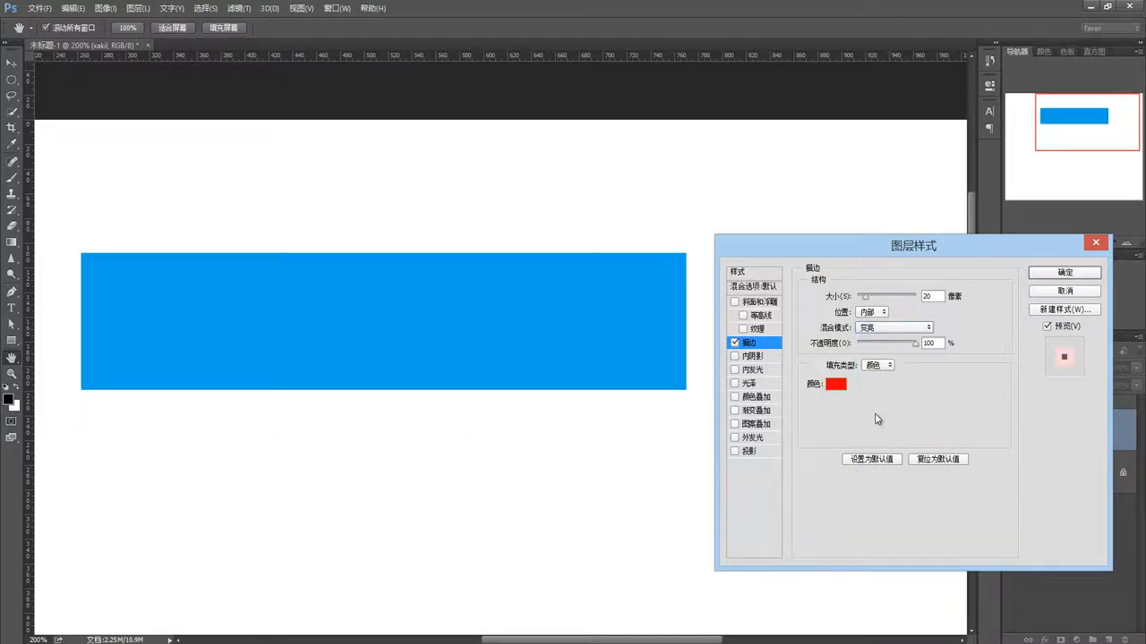
{"action": "left_click", "coordinate": [893, 328]}
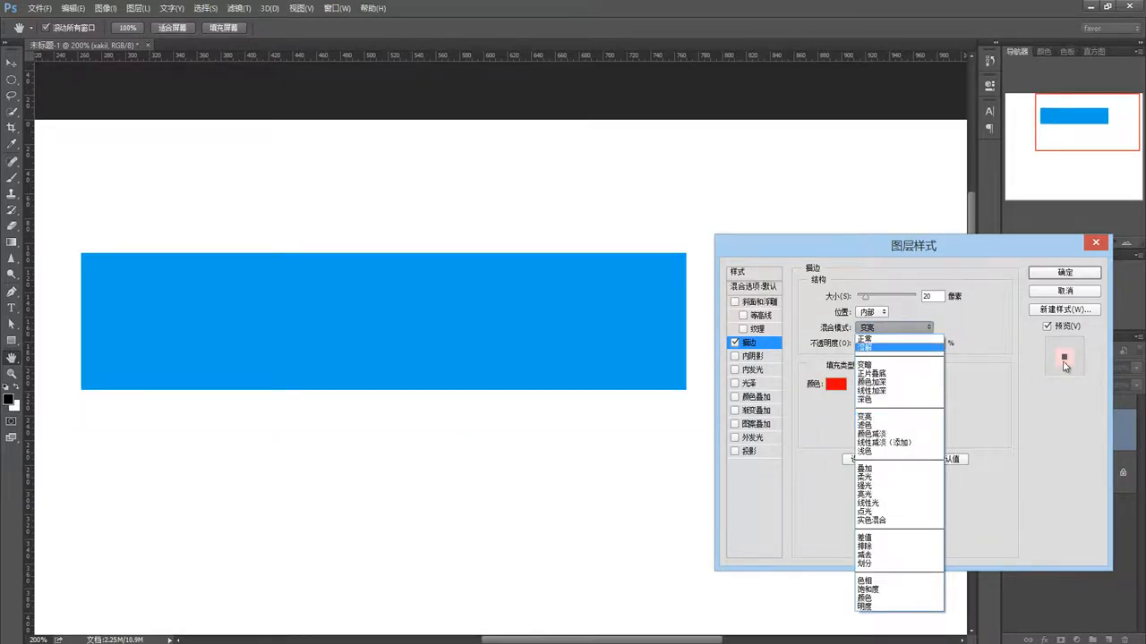
{"action": "left_click", "coordinate": [873, 416]}
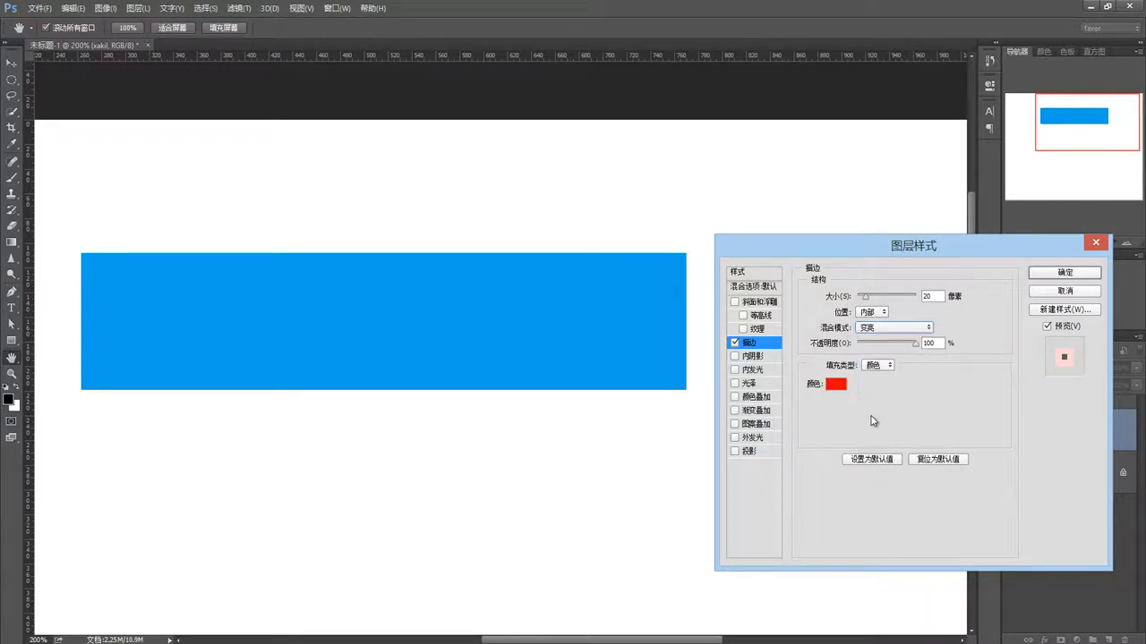
{"action": "left_click", "coordinate": [906, 334]}
{"action": "left_click", "coordinate": [895, 333]}
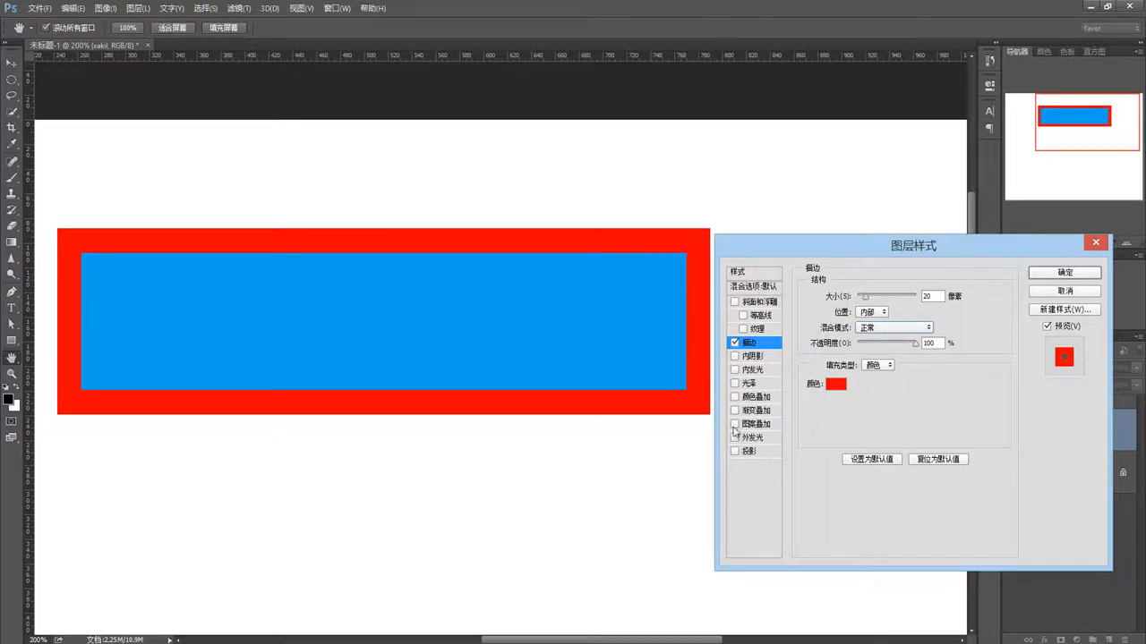
- Change the stroke's fill type to Gradient and set the gradient's starting color stop to gray #b2b2b2
{"action": "left_click", "coordinate": [878, 365]}
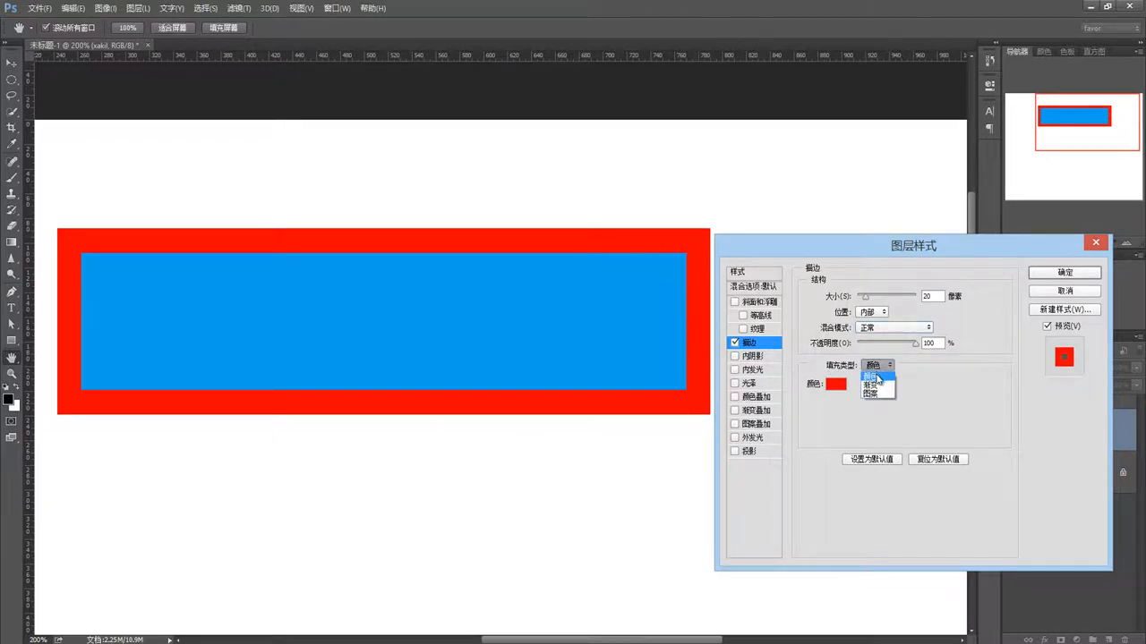
{"action": "left_click", "coordinate": [878, 387]}
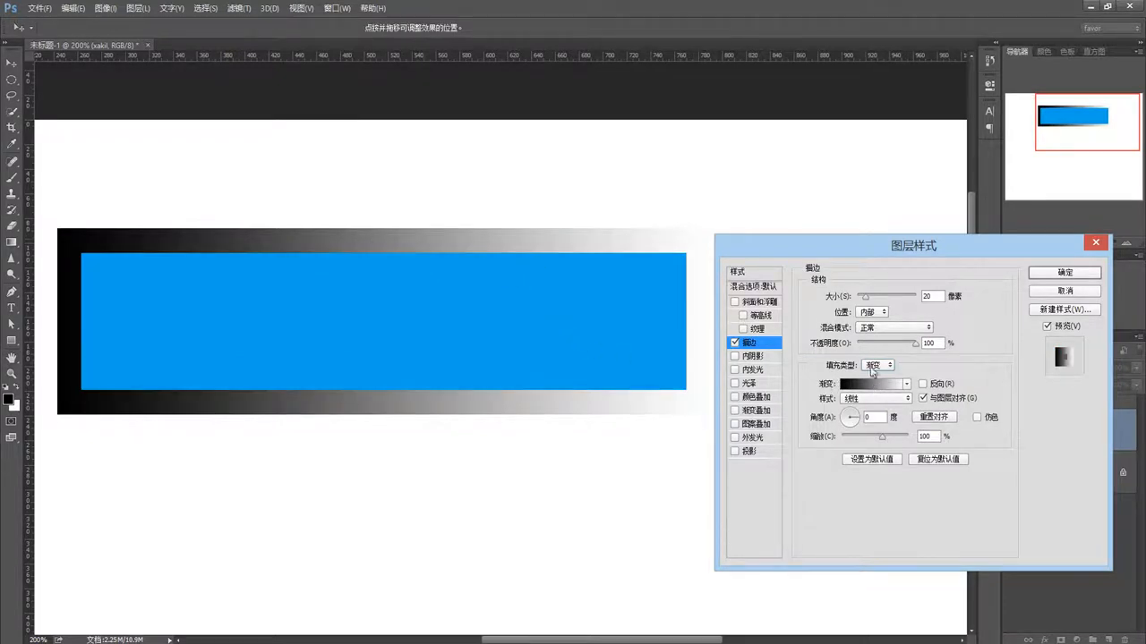
{"action": "left_click", "coordinate": [875, 385]}
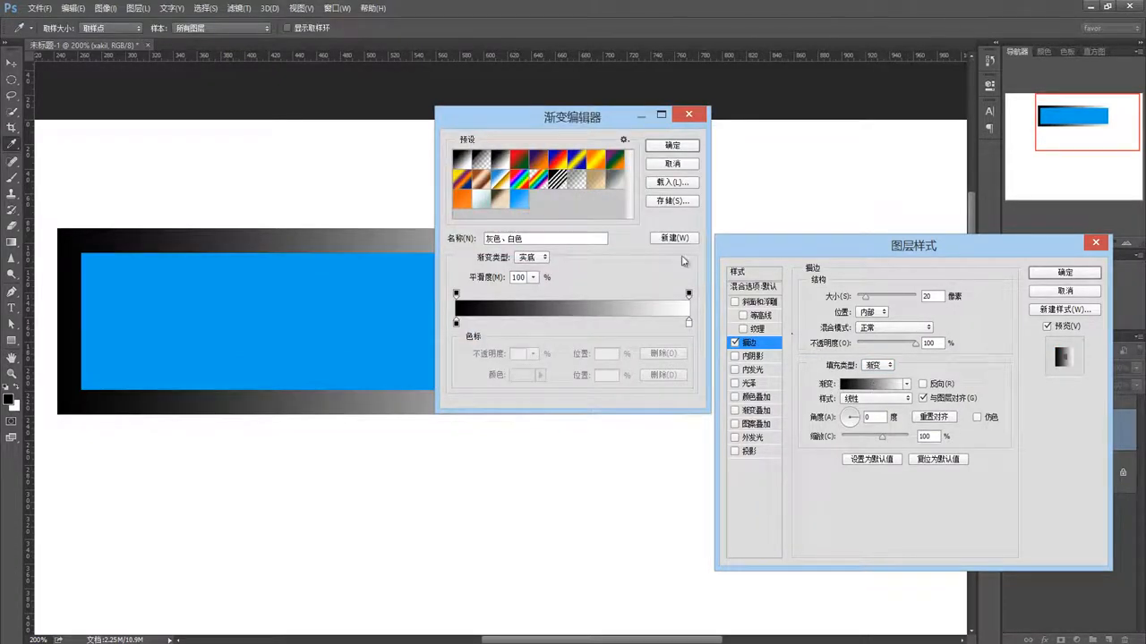
{"action": "double_click", "coordinate": [456, 323]}
{"action": "mouse_move", "coordinate": [351, 385]}
{"action": "left_mouse_down"}
{"action": "mouse_move", "coordinate": [342, 377]}
{"action": "mouse_move", "coordinate": [332, 417]}
{"action": "left_mouse_up"}
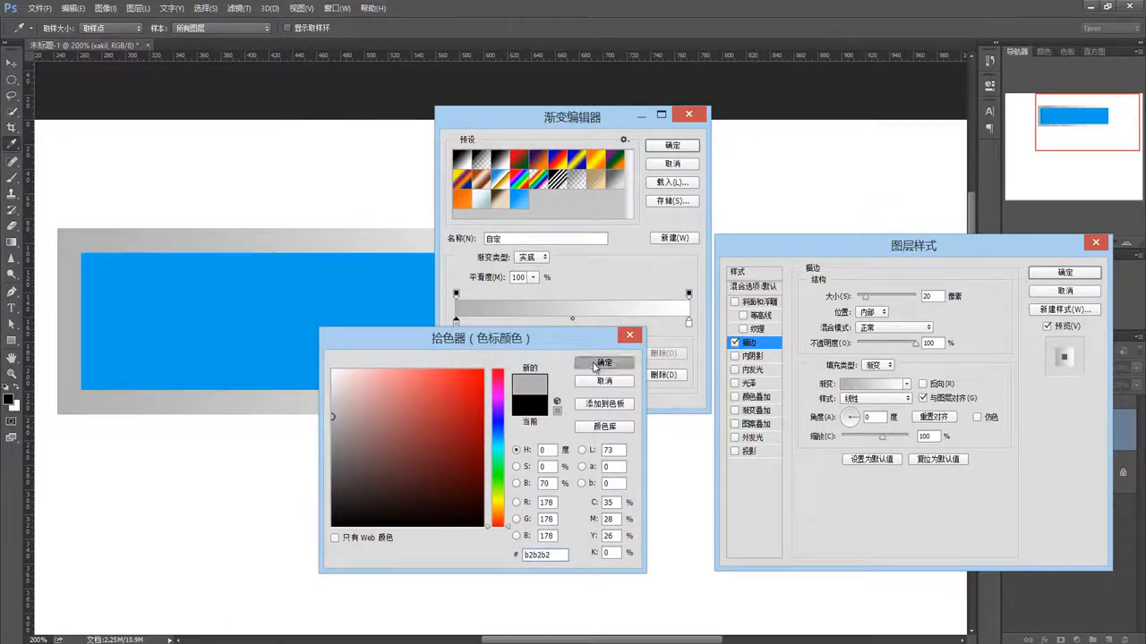
{"action": "left_click", "coordinate": [604, 363]}
- Move the gradient's white stop to the middle, add a gray #949292 stop at 98%, and apply the gradient
{"action": "left_click_drag", "start_coordinate": [689, 322], "coordinate": [571, 326]}
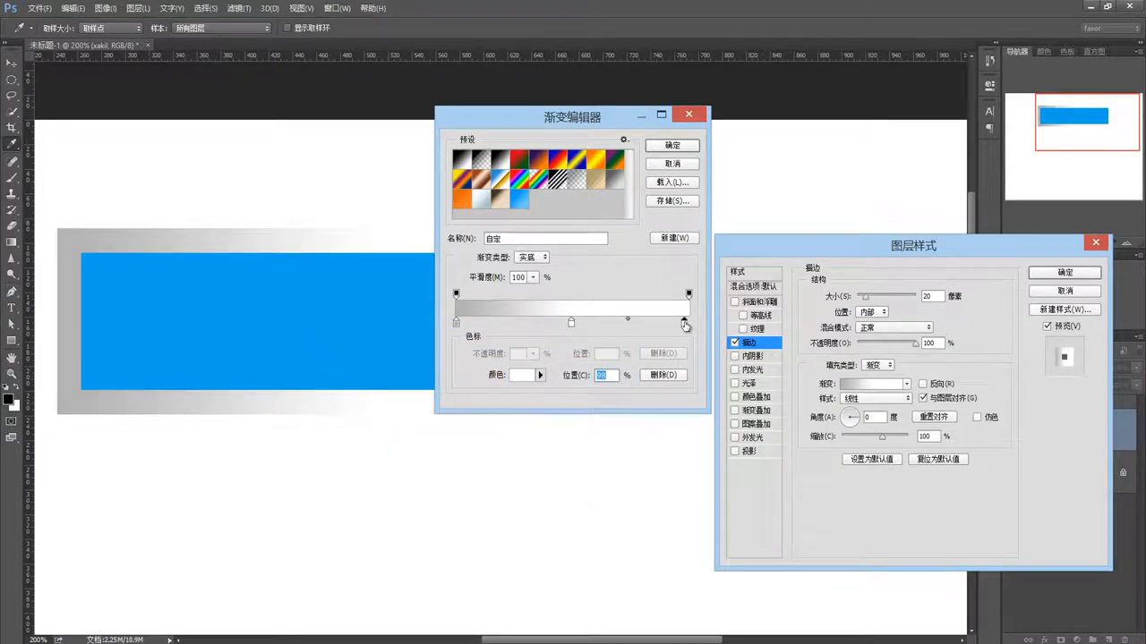
{"action": "double_click", "coordinate": [684, 322]}
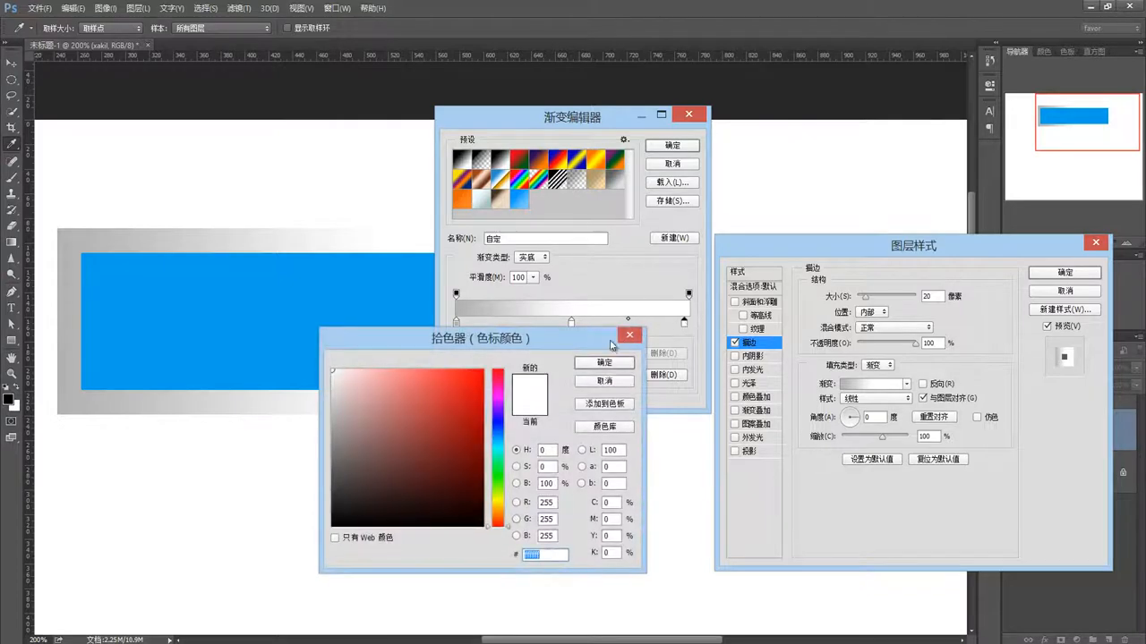
{"action": "left_click_drag", "start_coordinate": [333, 371], "coordinate": [333, 436]}
{"action": "left_click", "coordinate": [604, 362]}
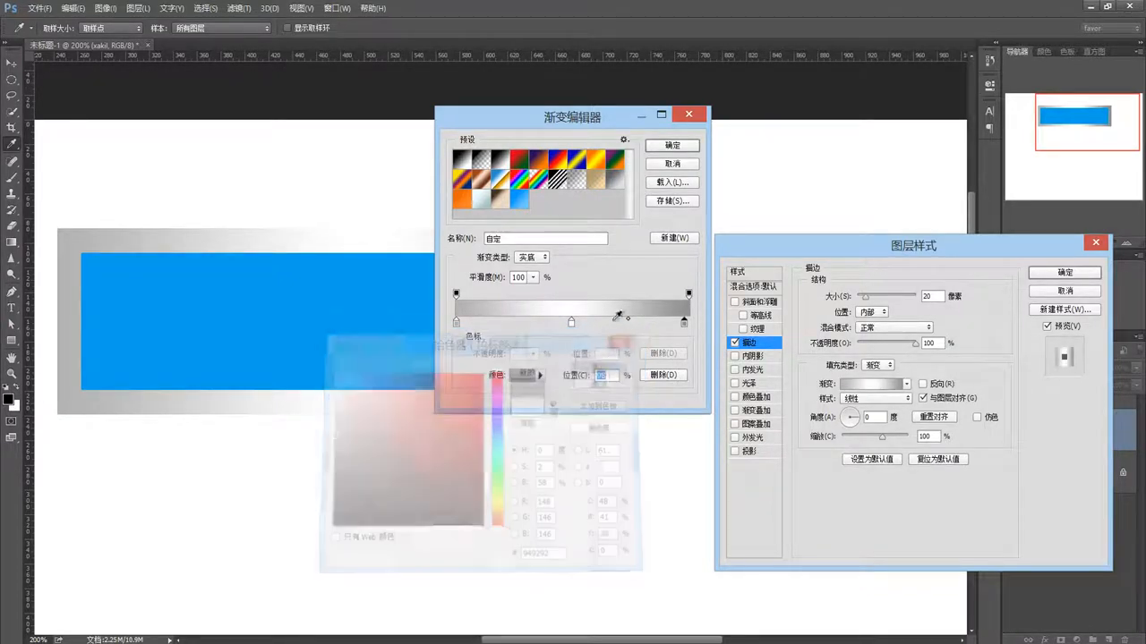
{"action": "left_click_drag", "start_coordinate": [616, 122], "coordinate": [606, 253]}
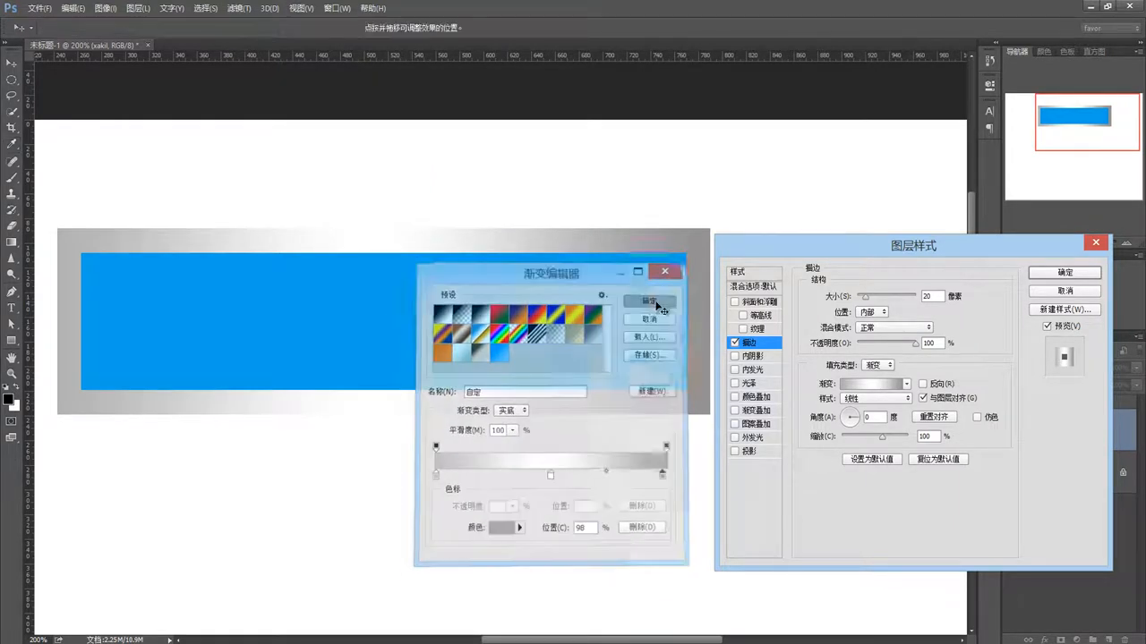
{"action": "left_click", "coordinate": [658, 304]}
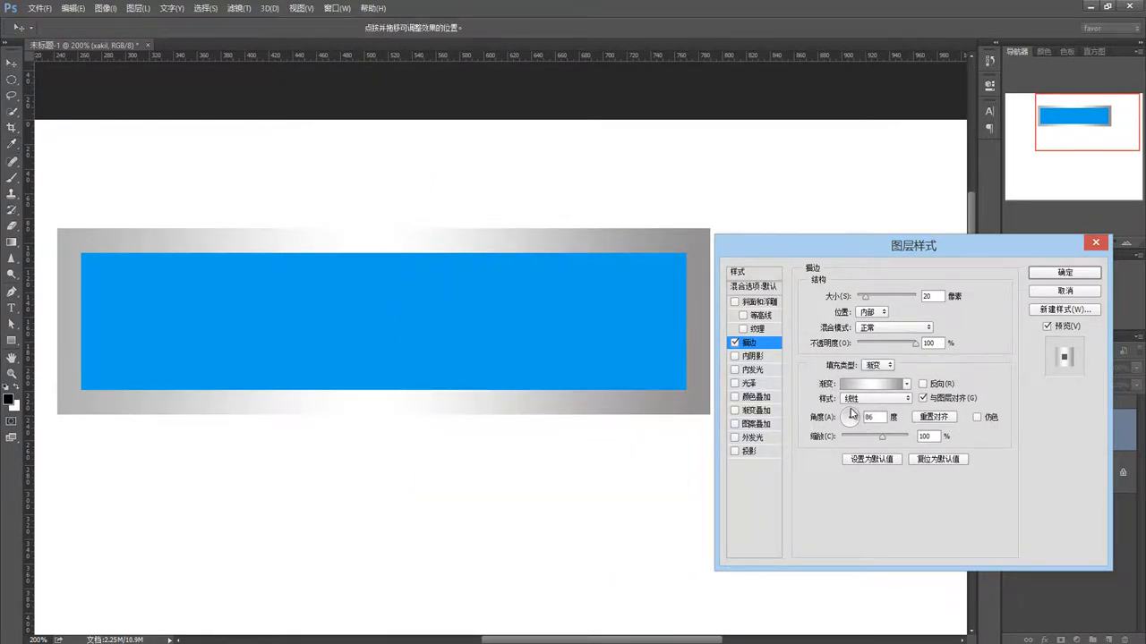
- Set the stroke gradient's angle to 94 degrees and try the Radial style with Reverse switched on and off
{"action": "left_click", "coordinate": [852, 415]}
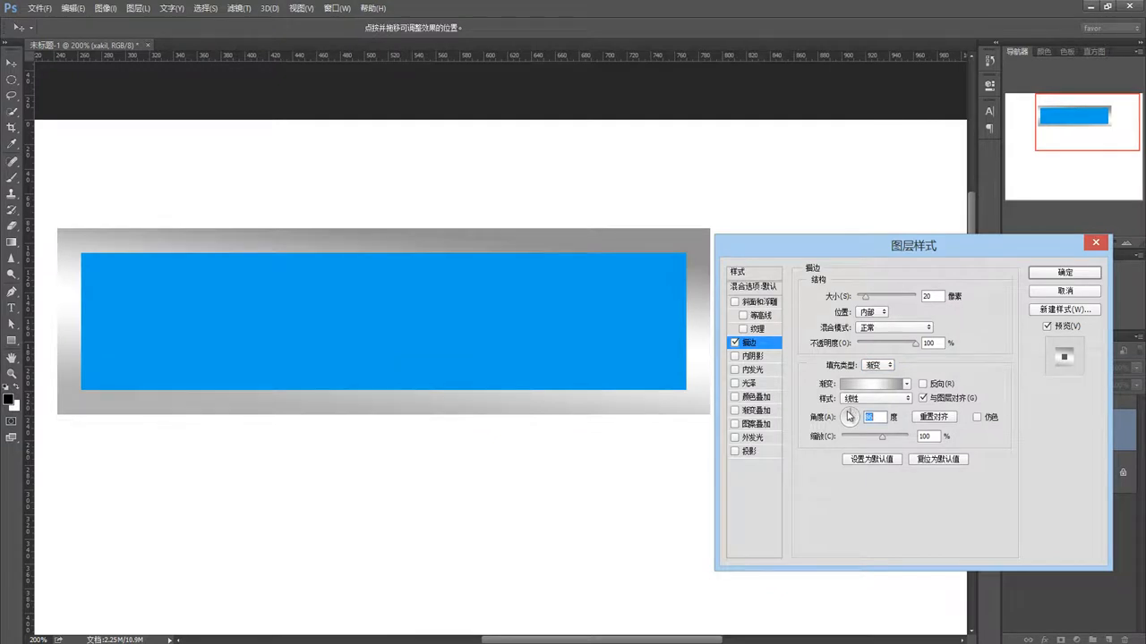
{"action": "left_click_drag", "start_coordinate": [852, 414], "coordinate": [850, 414]}
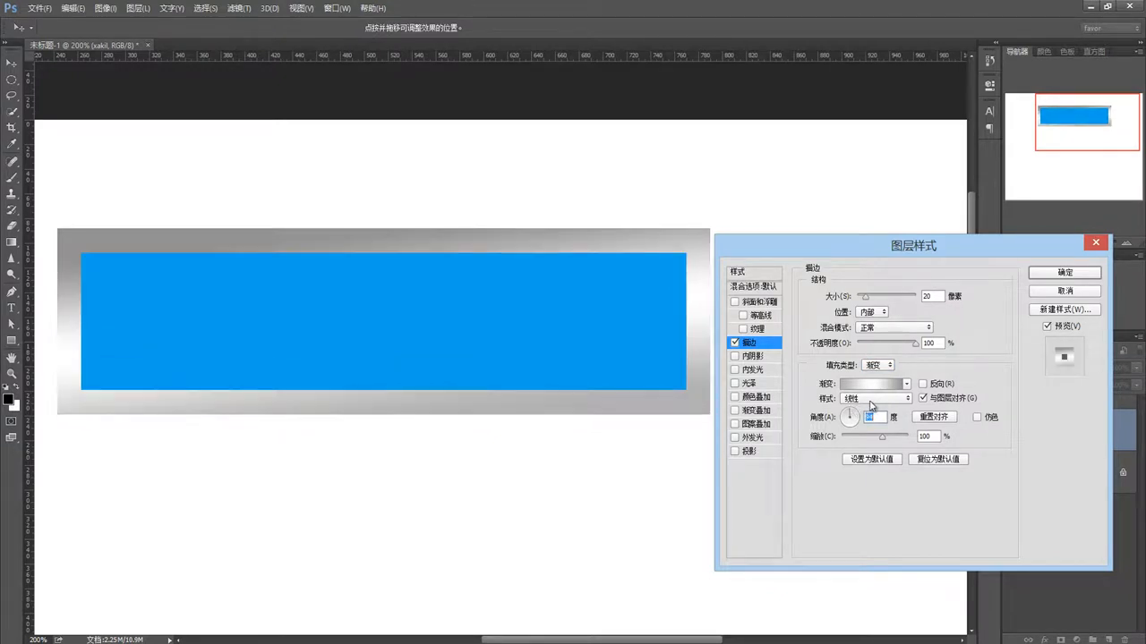
{"action": "left_click", "coordinate": [875, 402]}
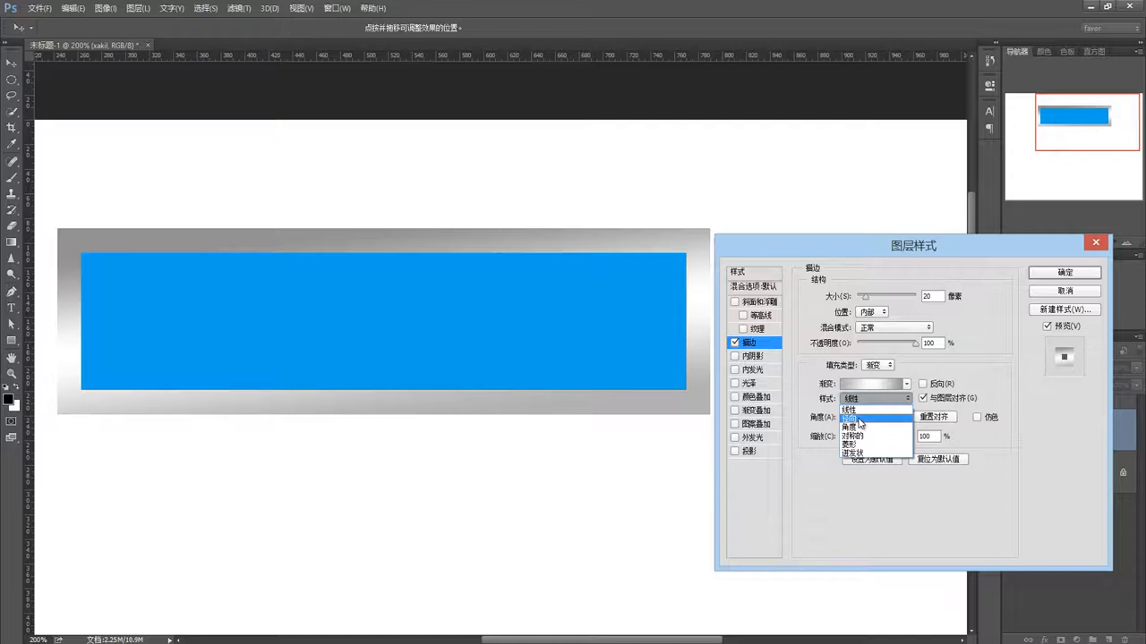
{"action": "left_click", "coordinate": [858, 418]}
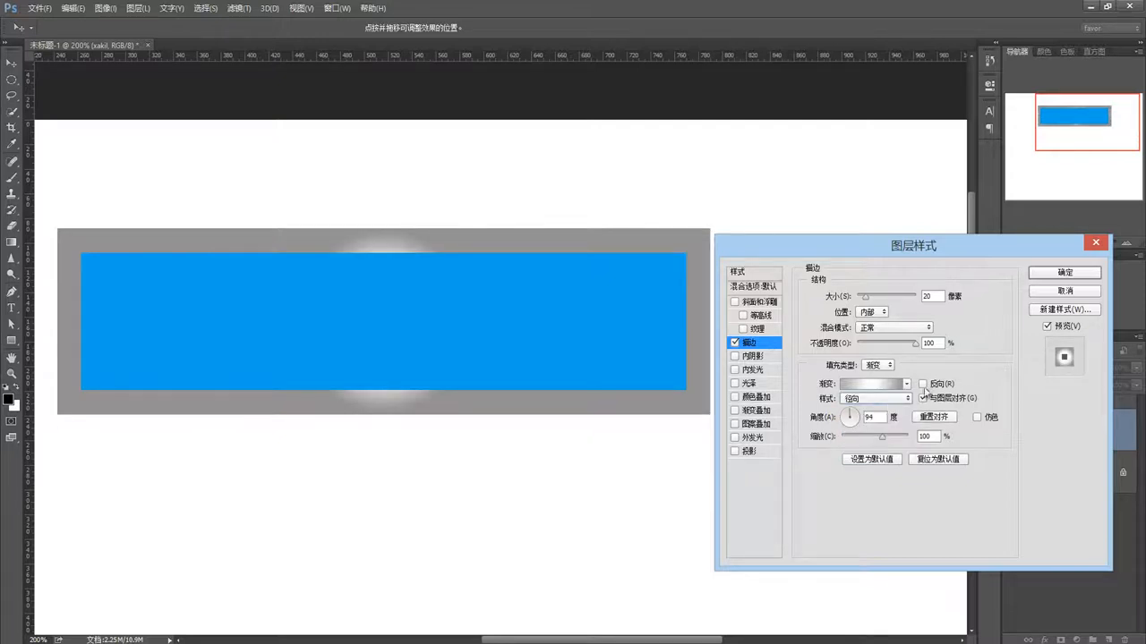
{"action": "left_click", "coordinate": [924, 384]}
{"action": "left_click", "coordinate": [924, 384]}
- Try the Reflected gradient style, return the style to Linear, and set the gradient scale to 103%
{"action": "left_click", "coordinate": [873, 398]}
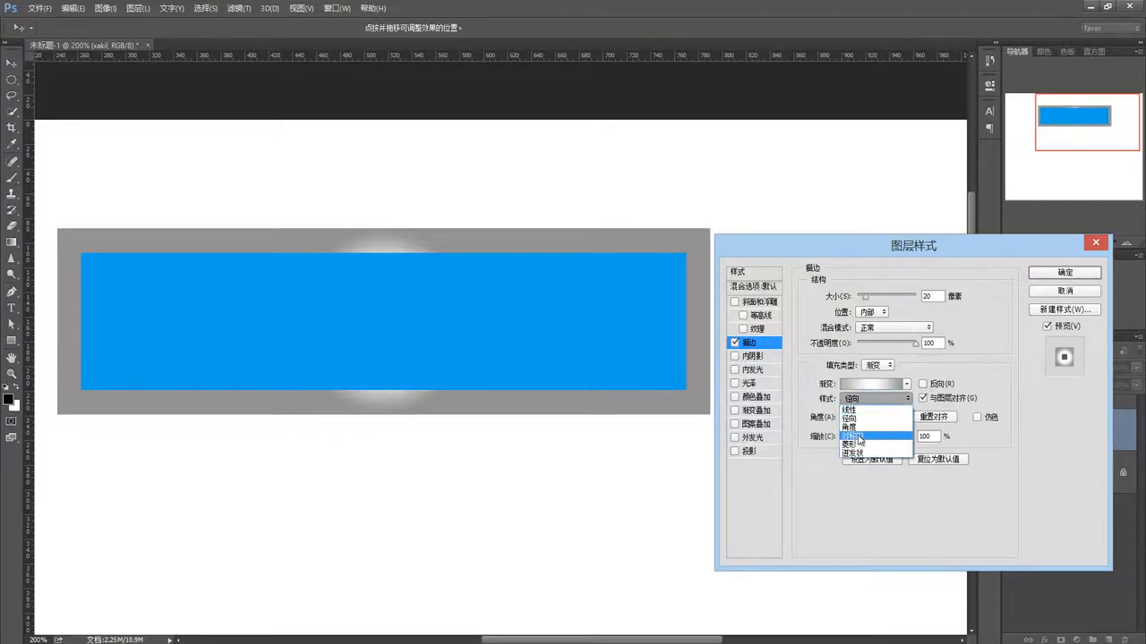
{"action": "left_click", "coordinate": [855, 436]}
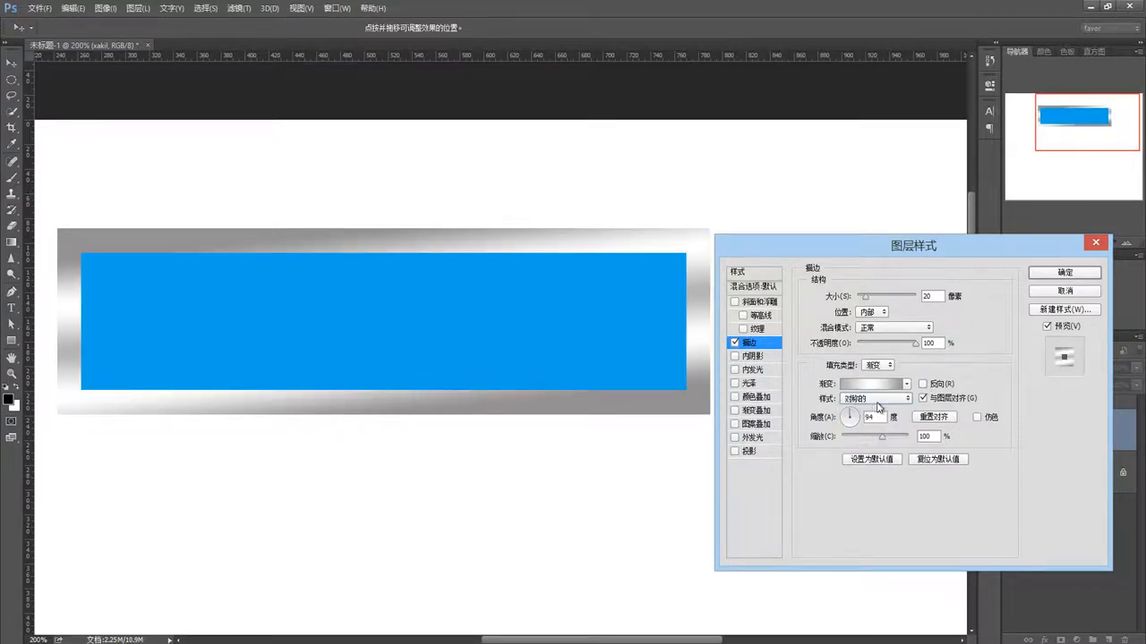
{"action": "left_click", "coordinate": [878, 405]}
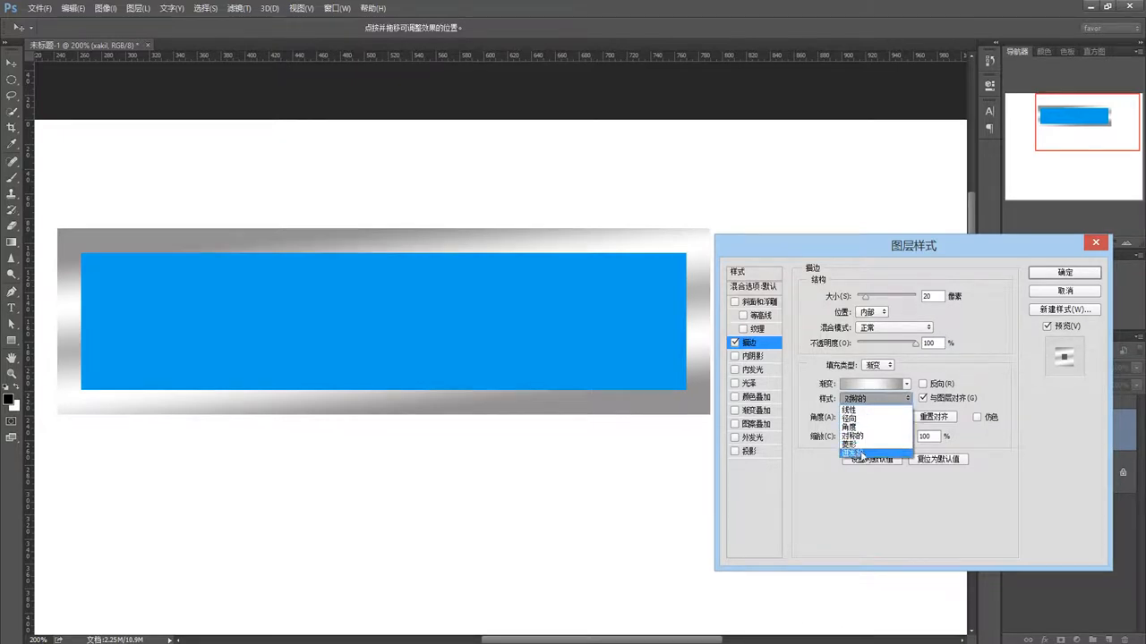
{"action": "left_click", "coordinate": [868, 410]}
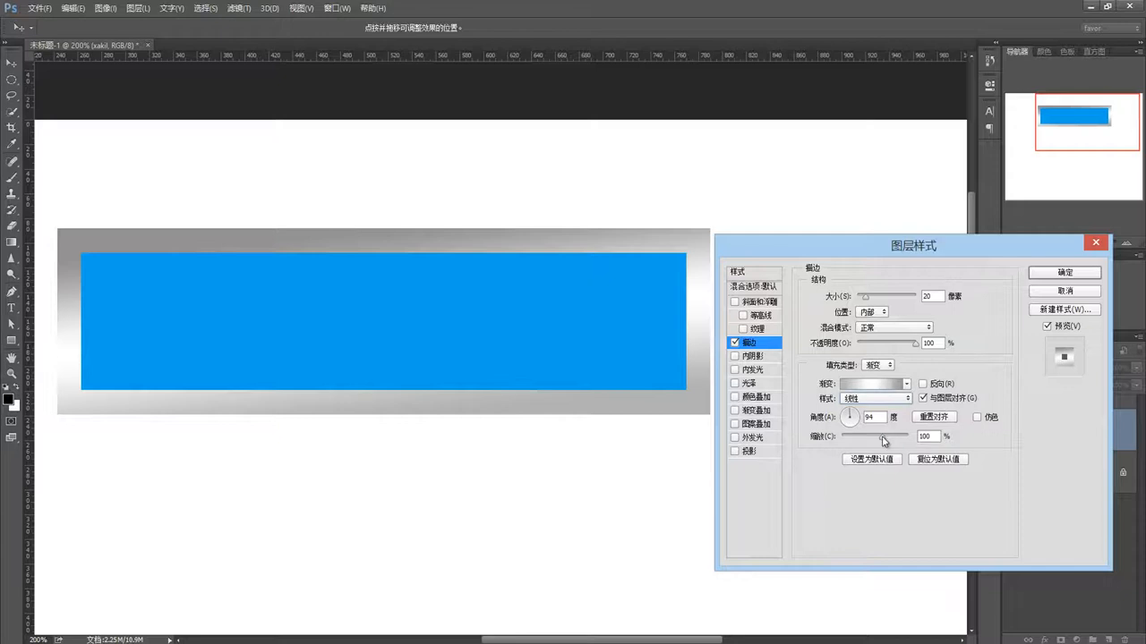
{"action": "mouse_move", "coordinate": [882, 440]}
{"action": "left_mouse_down"}
{"action": "mouse_move", "coordinate": [867, 444]}
{"action": "mouse_move", "coordinate": [887, 444]}
{"action": "left_mouse_up"}
- Replace the Stroke effect with an Inner Shadow of size 35 pixels, distance 11 pixels and angle 120 degrees
{"action": "left_click", "coordinate": [735, 343]}
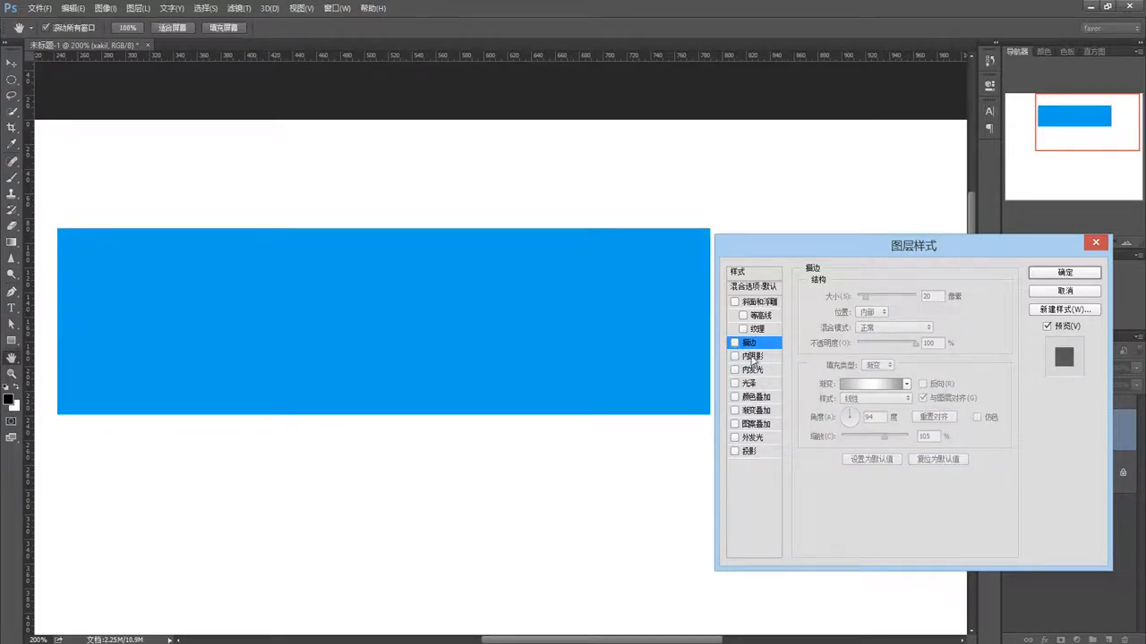
{"action": "left_click", "coordinate": [752, 357]}
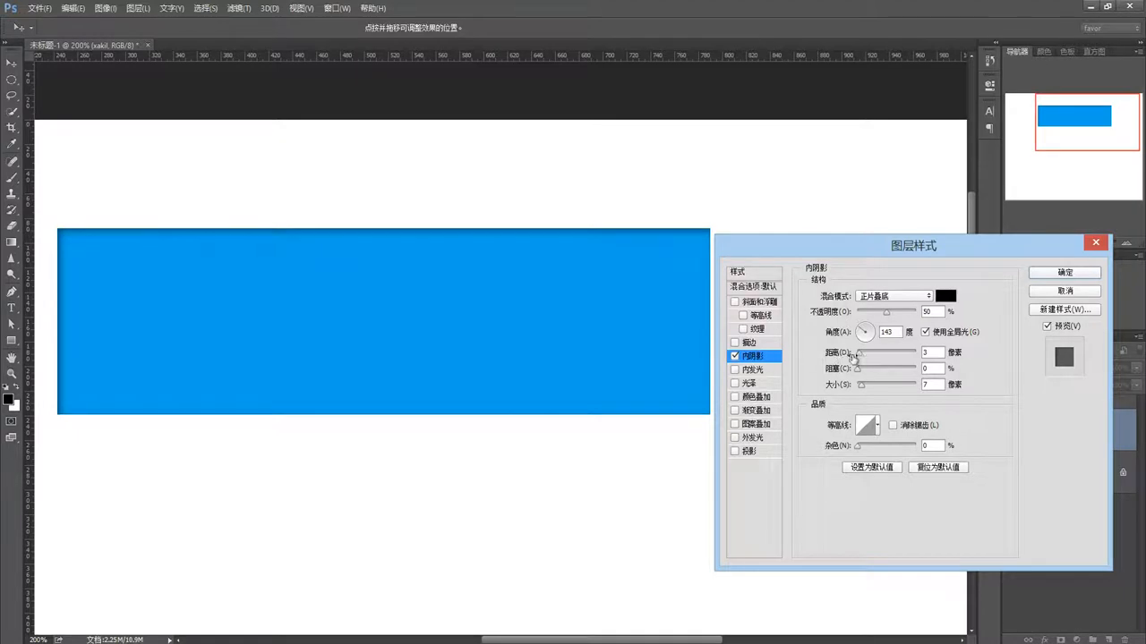
{"action": "left_click_drag", "start_coordinate": [861, 386], "coordinate": [870, 386]}
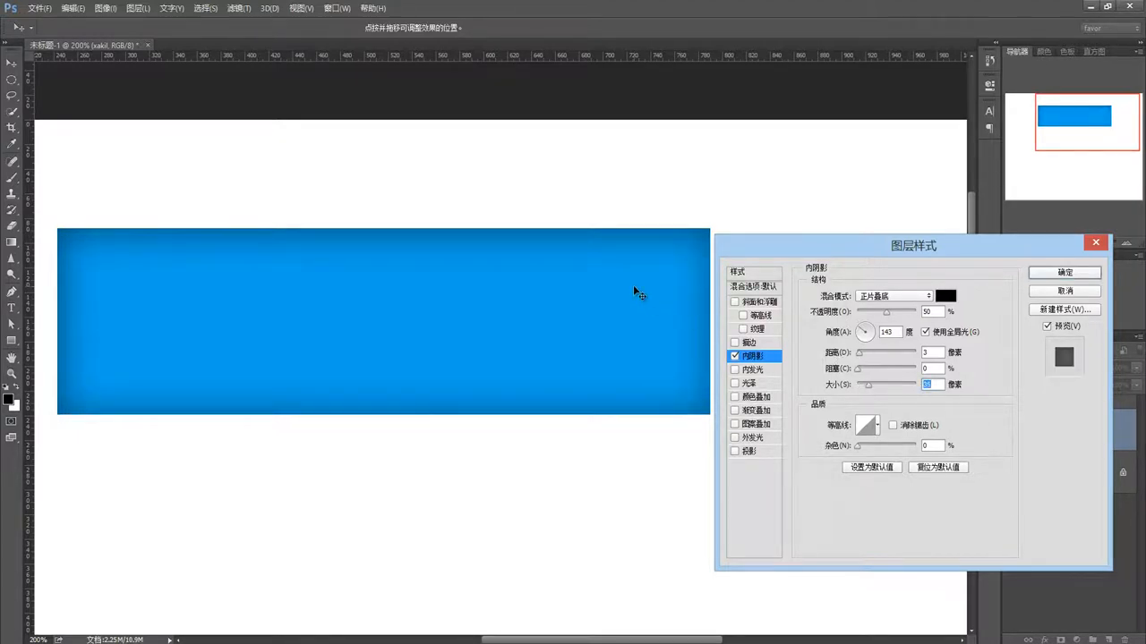
{"action": "mouse_move", "coordinate": [632, 284]}
{"action": "left_mouse_down"}
{"action": "mouse_move", "coordinate": [603, 304]}
{"action": "mouse_move", "coordinate": [548, 295]}
{"action": "mouse_move", "coordinate": [611, 284]}
{"action": "mouse_move", "coordinate": [628, 324]}
{"action": "mouse_move", "coordinate": [636, 295]}
{"action": "left_mouse_up"}
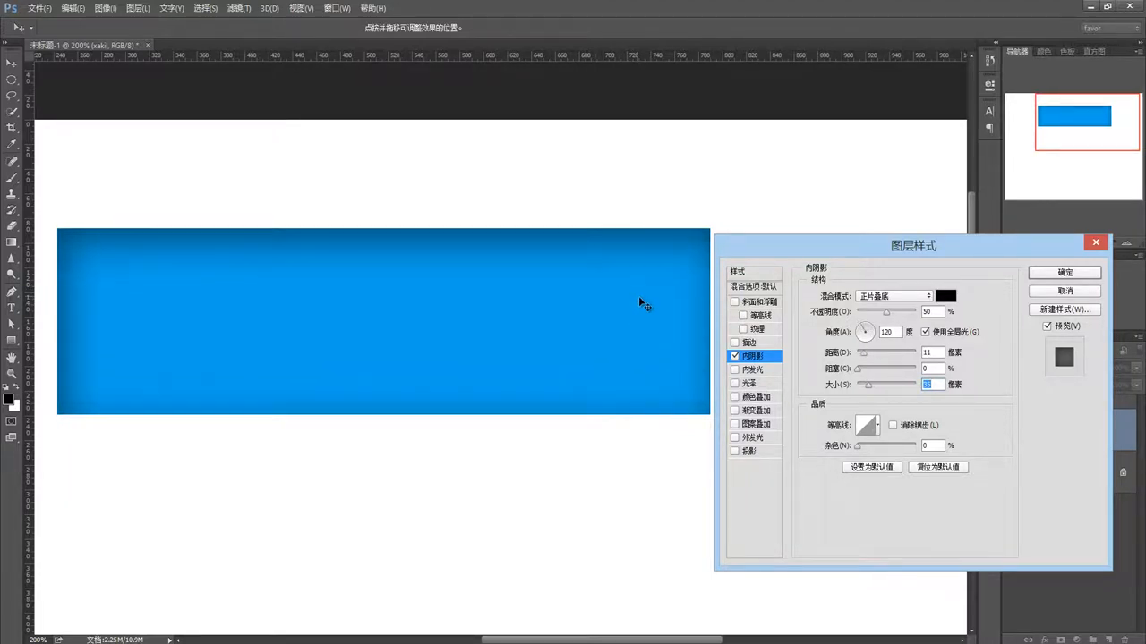
- Set the inner shadow's color to red #fd0707 and its blend mode to Normal
{"action": "left_click", "coordinate": [946, 296]}
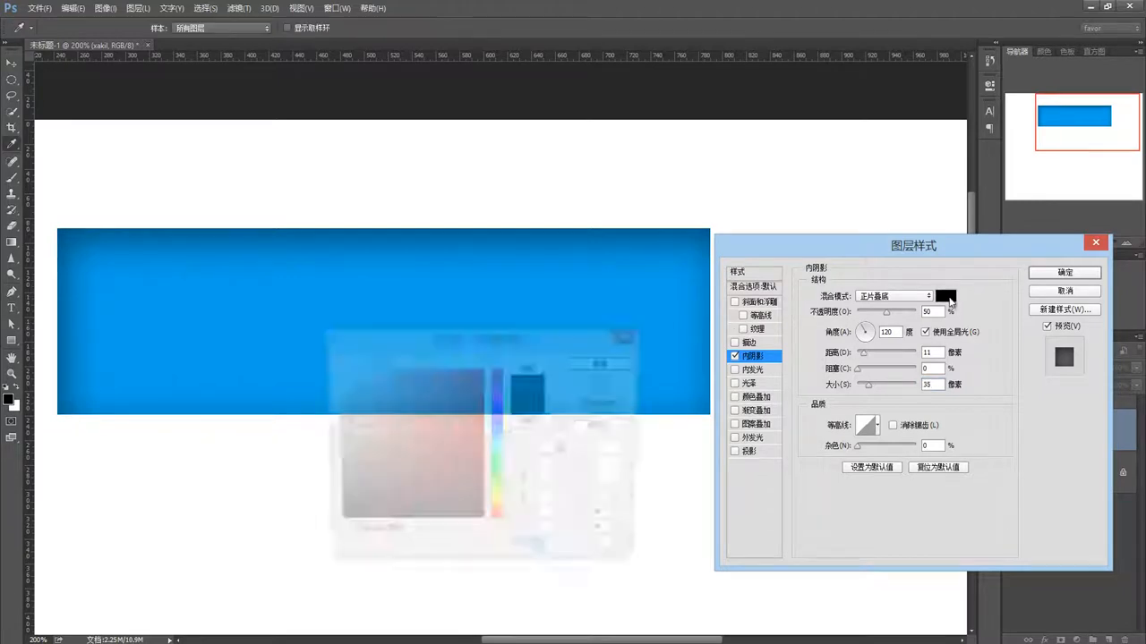
{"action": "left_click", "coordinate": [479, 371]}
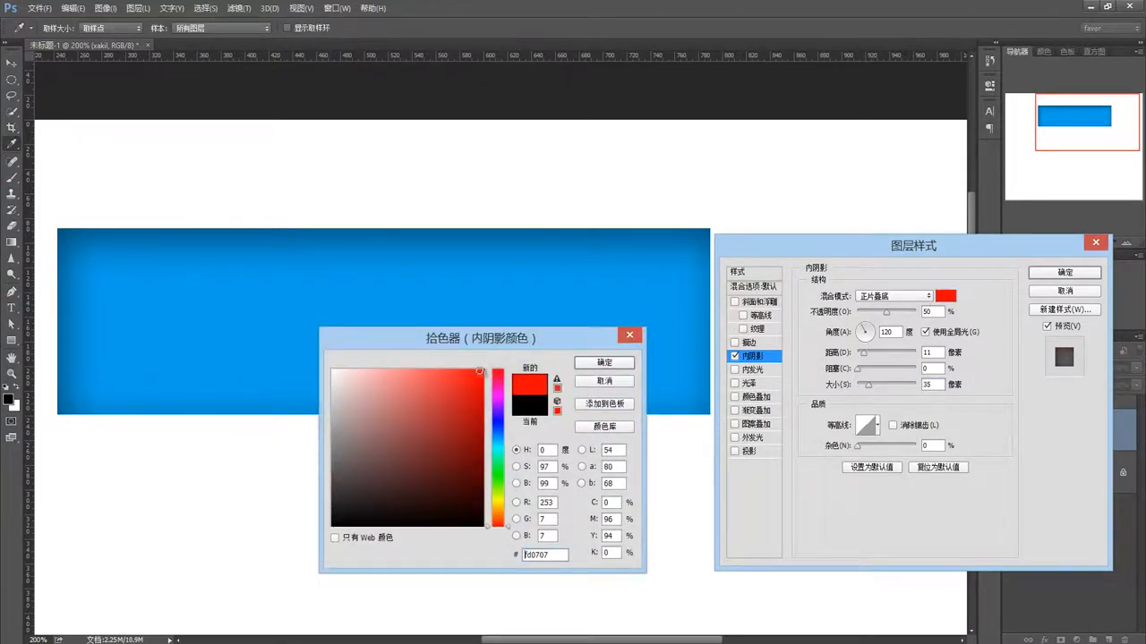
{"action": "left_click", "coordinate": [592, 362]}
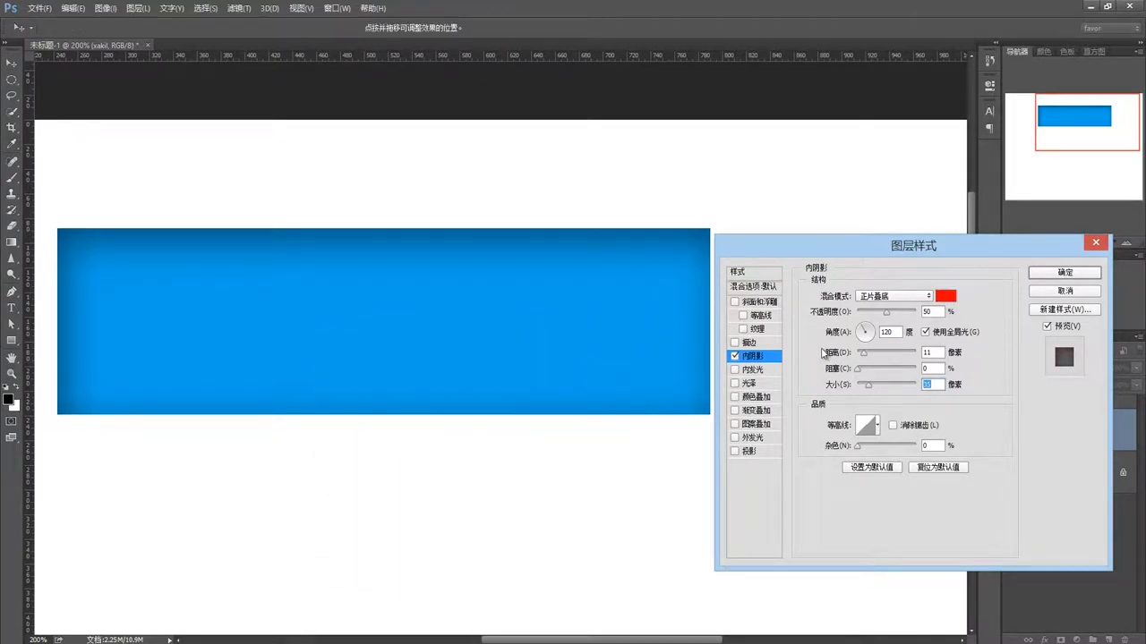
{"action": "left_click", "coordinate": [908, 303]}
{"action": "left_click", "coordinate": [882, 312]}
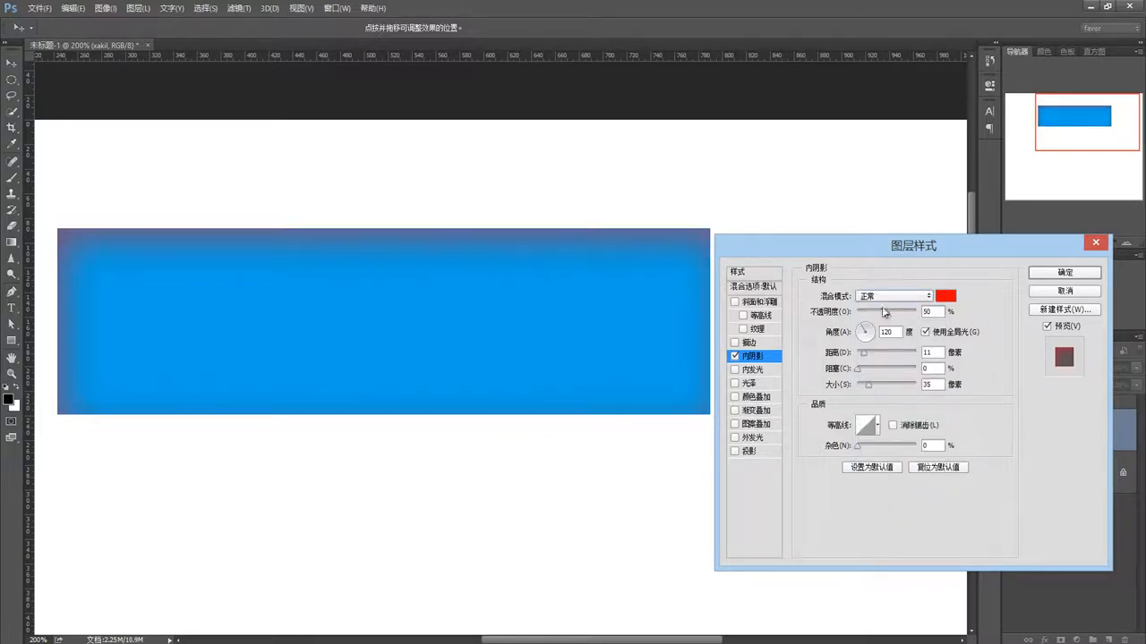
- Try the Dissolve blend mode on the inner shadow with its opacity lowered to 21%
{"action": "left_click", "coordinate": [893, 298]}
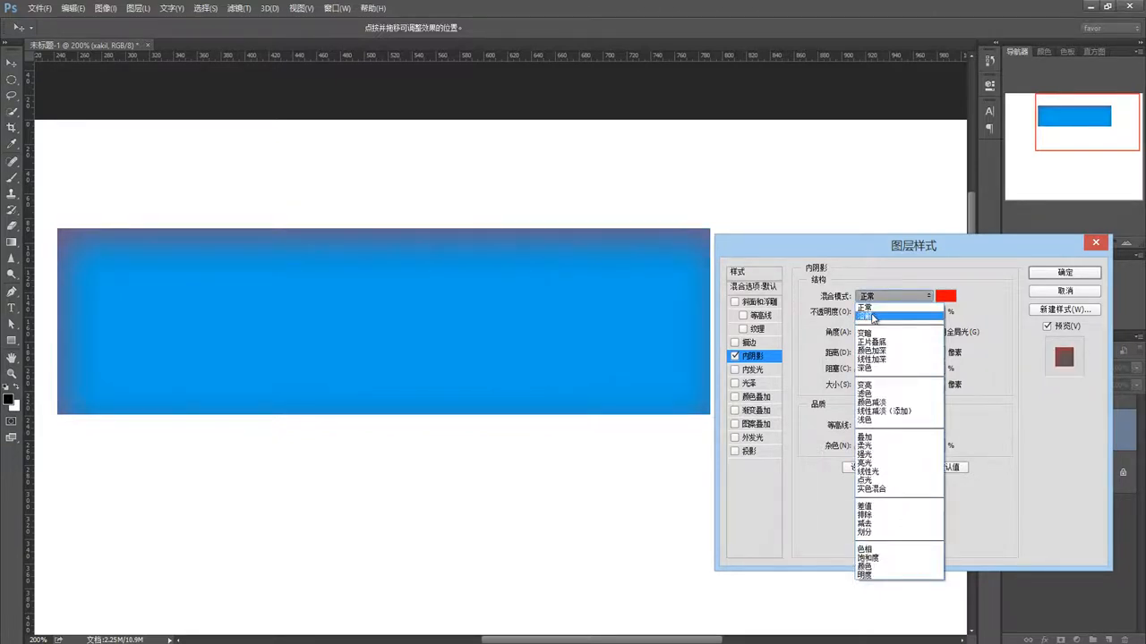
{"action": "left_click", "coordinate": [873, 317]}
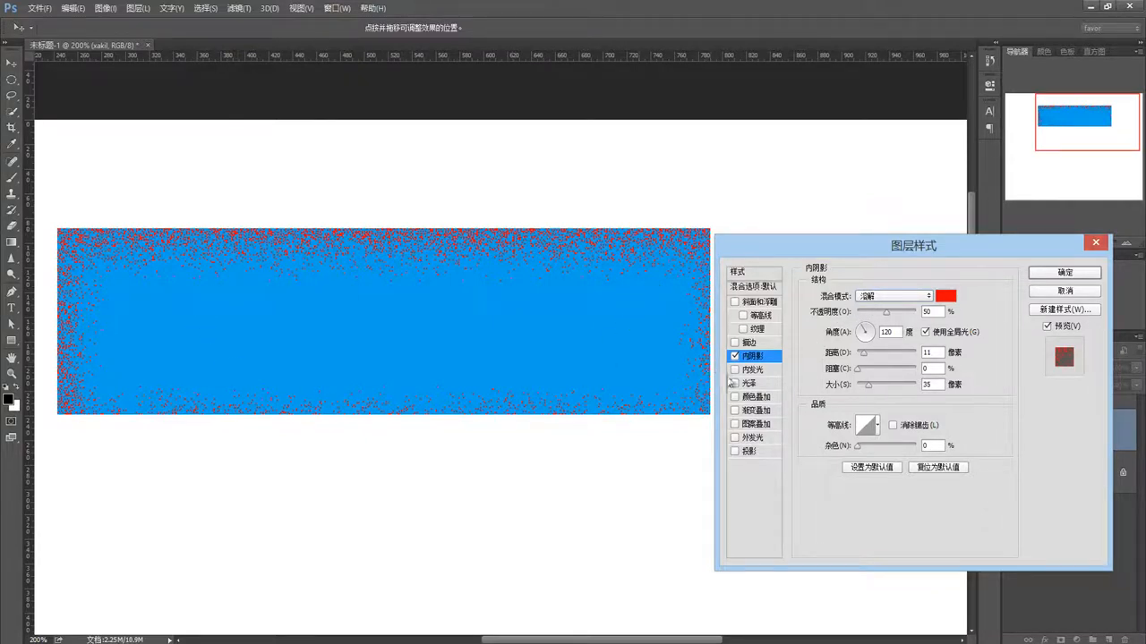
{"action": "mouse_move", "coordinate": [886, 316]}
{"action": "left_mouse_down"}
{"action": "mouse_move", "coordinate": [906, 317]}
{"action": "mouse_move", "coordinate": [876, 316]}
{"action": "left_mouse_up"}
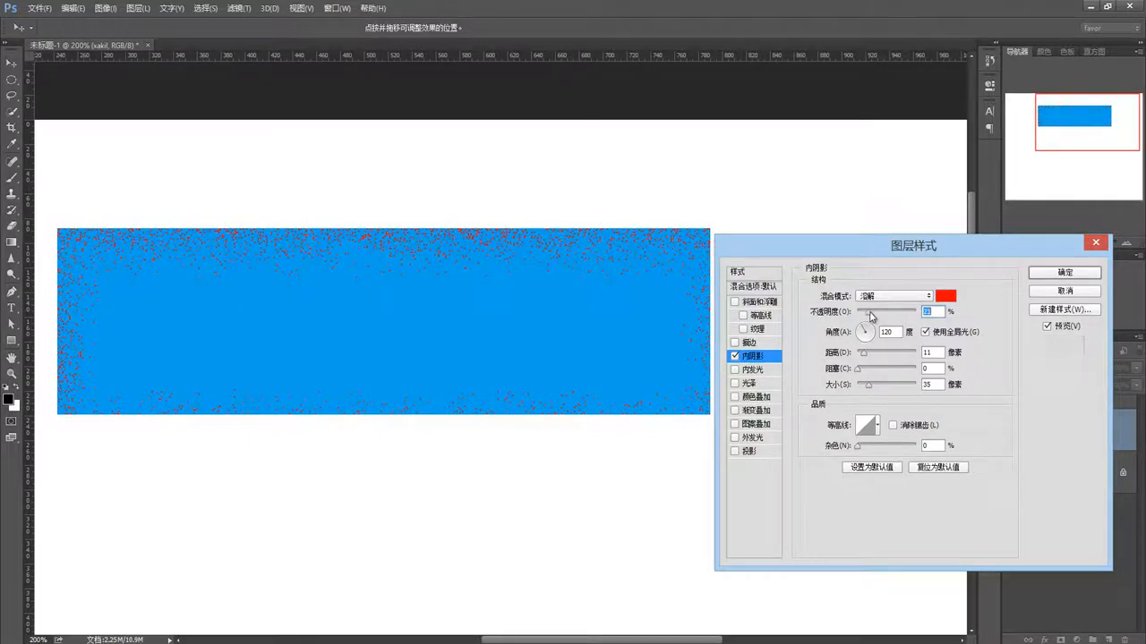
- Set the inner shadow's blend mode to Multiply and its color to black #000000
{"action": "left_click", "coordinate": [884, 300]}
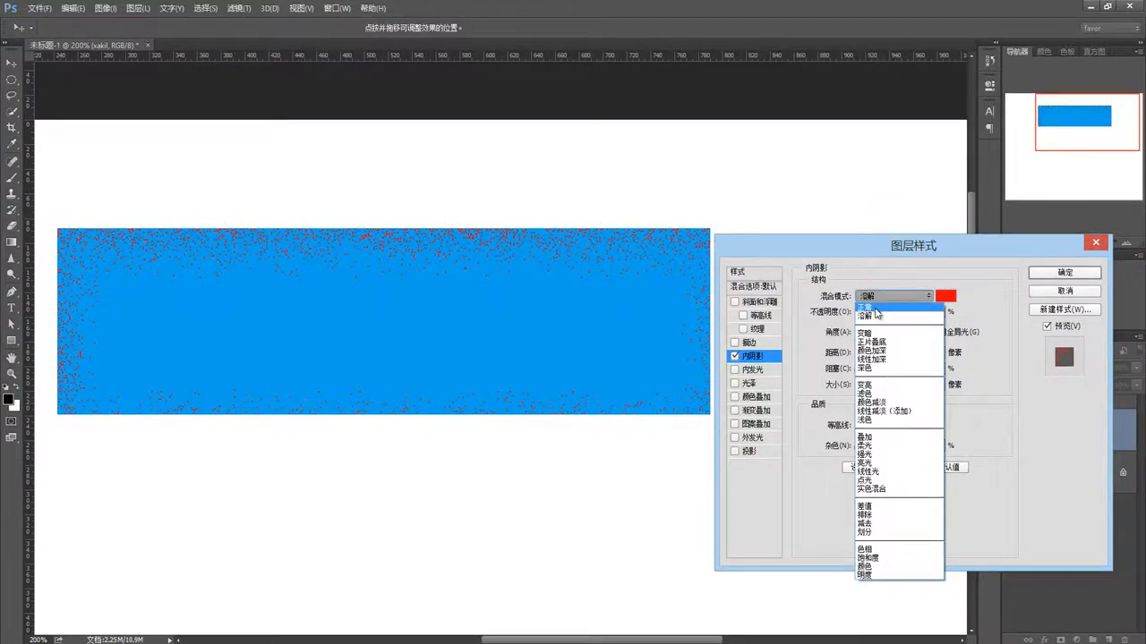
{"action": "left_click", "coordinate": [882, 342]}
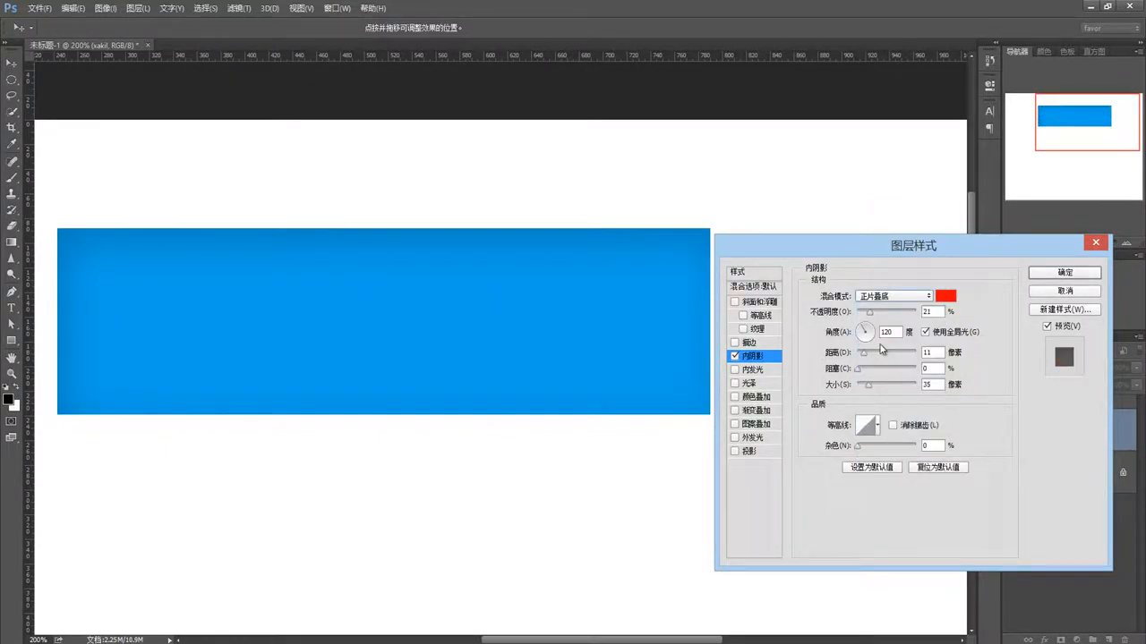
{"action": "left_click", "coordinate": [945, 295]}
{"action": "left_click", "coordinate": [342, 496]}
{"action": "left_click_drag", "start_coordinate": [333, 509], "coordinate": [315, 539]}
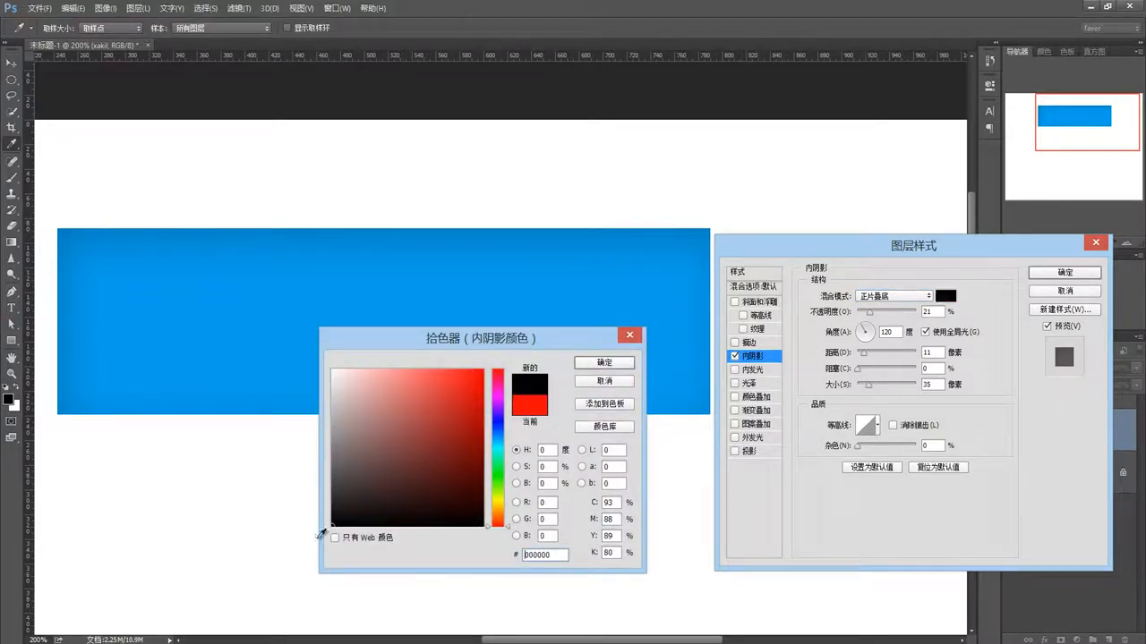
{"action": "left_click", "coordinate": [605, 363]}
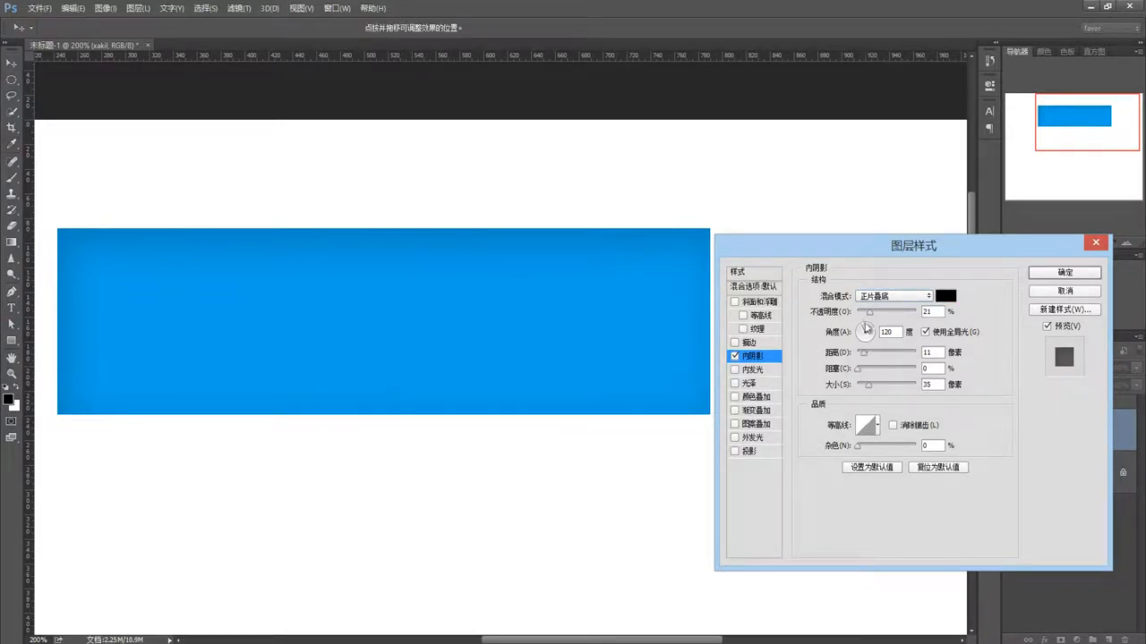
- Set the inner shadow to 92% opacity, 31 pixels distance, 30% choke and 114 pixels size
{"action": "left_click_drag", "start_coordinate": [872, 315], "coordinate": [912, 317]}
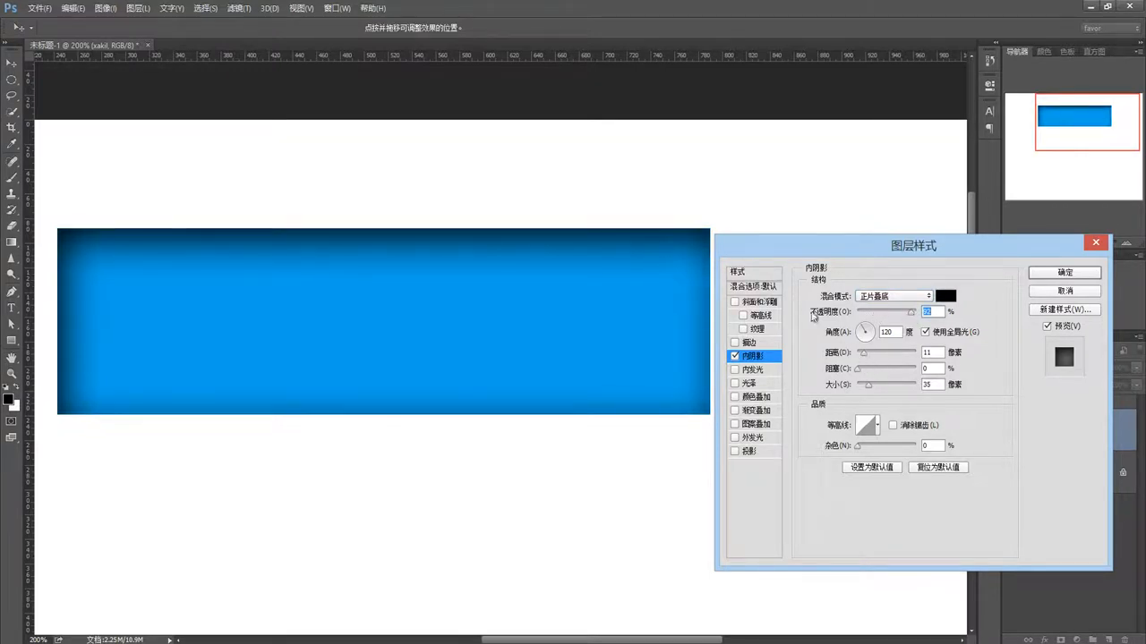
{"action": "left_click_drag", "start_coordinate": [865, 355], "coordinate": [887, 389]}
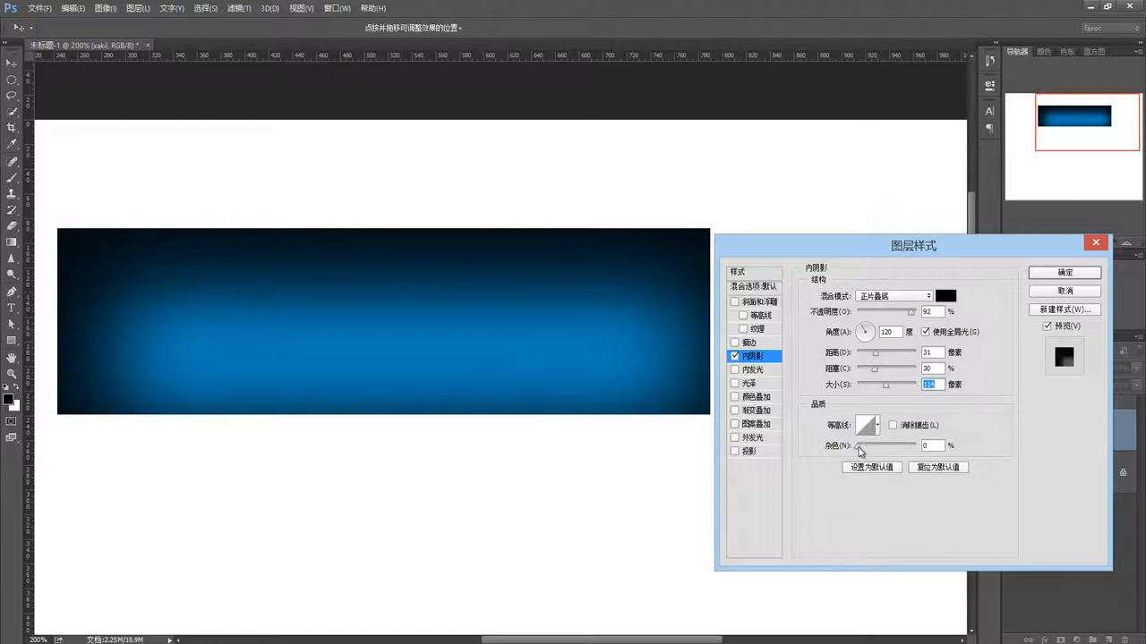
- Set the inner shadow's noise to 4%, and try several contour presets before returning to the straight diagonal contour
{"action": "left_click_drag", "start_coordinate": [858, 451], "coordinate": [869, 452]}
{"action": "left_click", "coordinate": [877, 429]}
{"action": "left_click", "coordinate": [828, 455]}
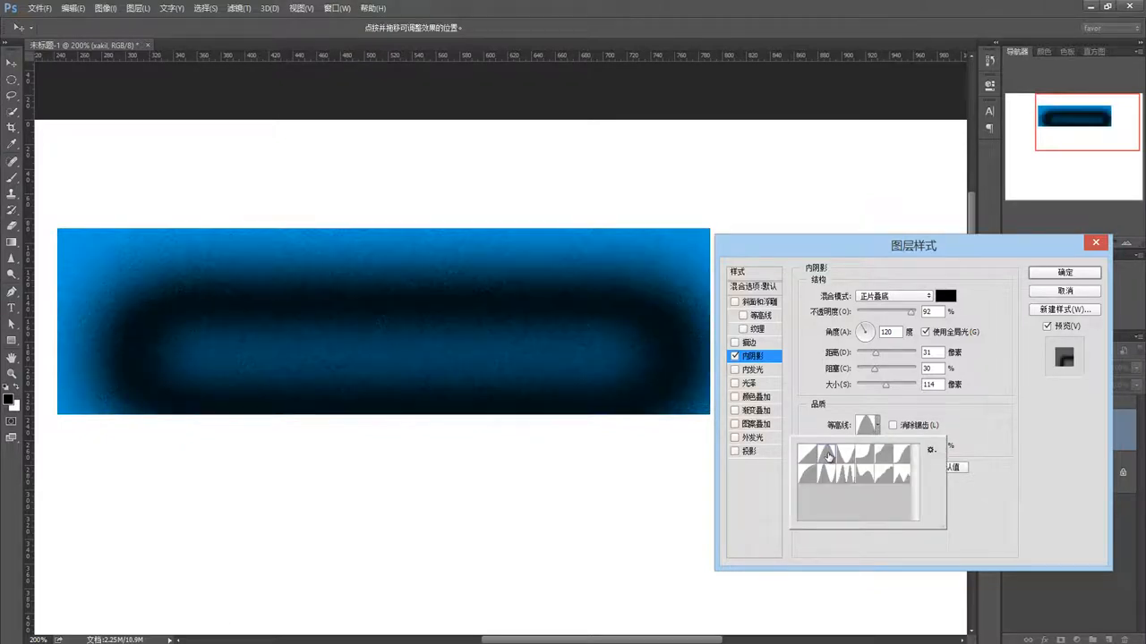
{"action": "left_click", "coordinate": [845, 457]}
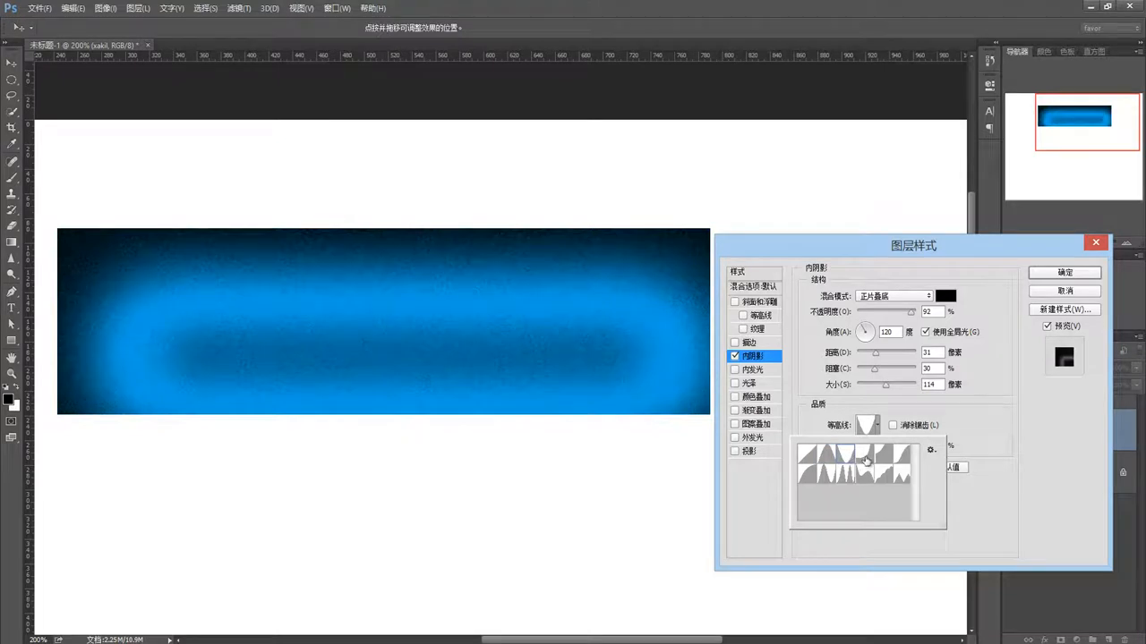
{"action": "left_click", "coordinate": [863, 456]}
{"action": "left_click", "coordinate": [895, 429]}
{"action": "left_click", "coordinate": [895, 429]}
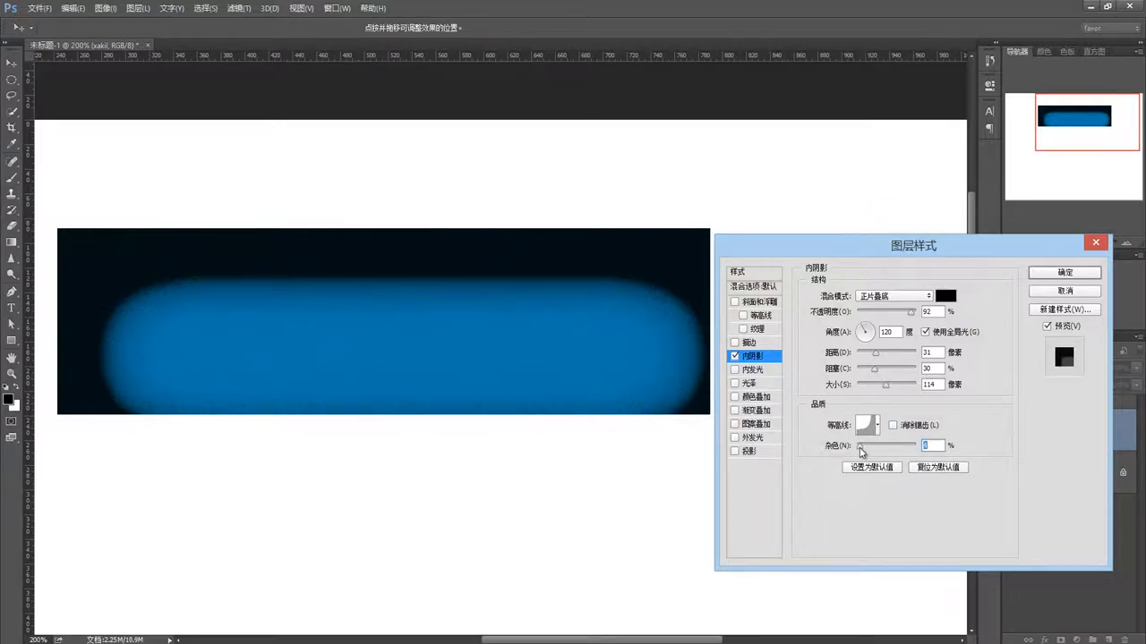
{"action": "left_click", "coordinate": [878, 425]}
{"action": "left_click", "coordinate": [817, 457]}
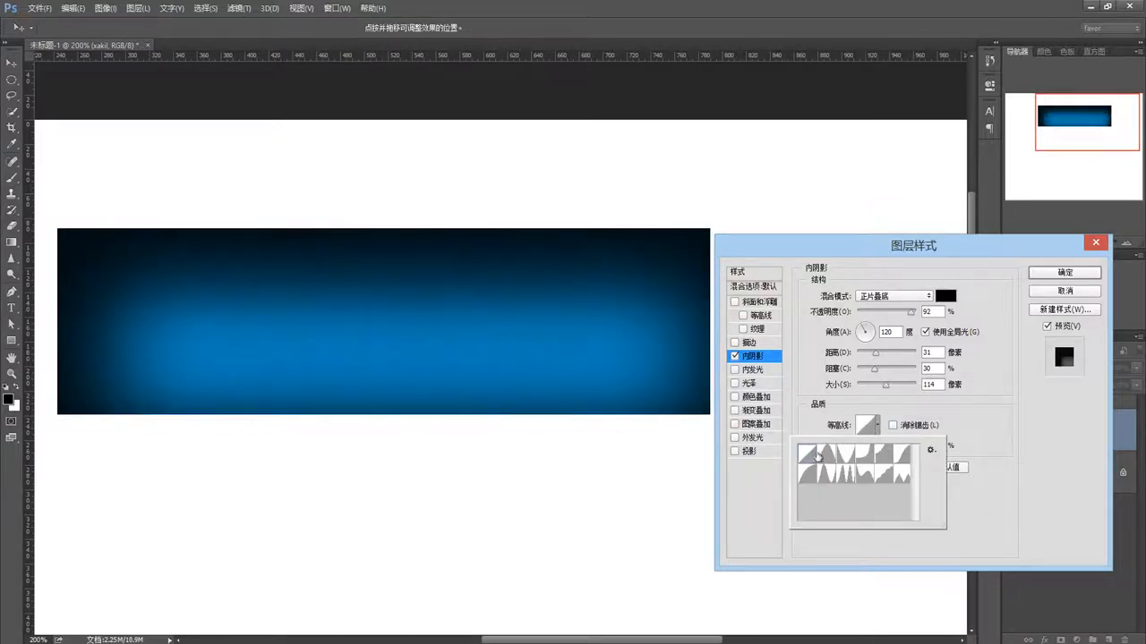
{"action": "left_click", "coordinate": [980, 415]}
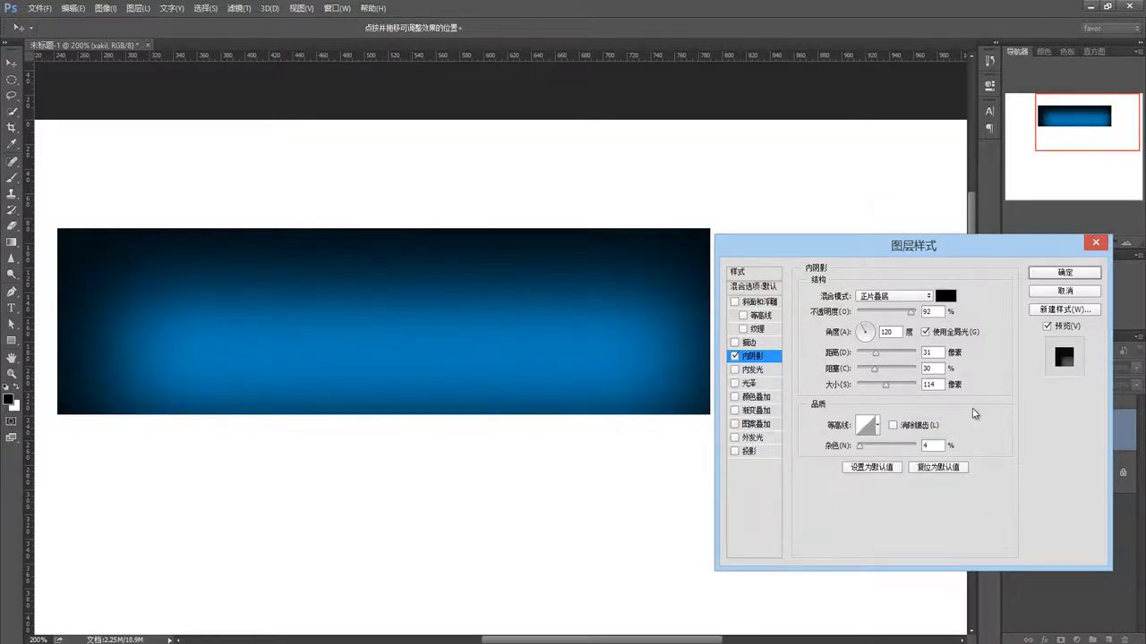
- Replace the Inner Shadow effect with an Inner Glow colored yellow #fafd06
{"action": "left_click", "coordinate": [735, 357]}
{"action": "left_click", "coordinate": [735, 370]}
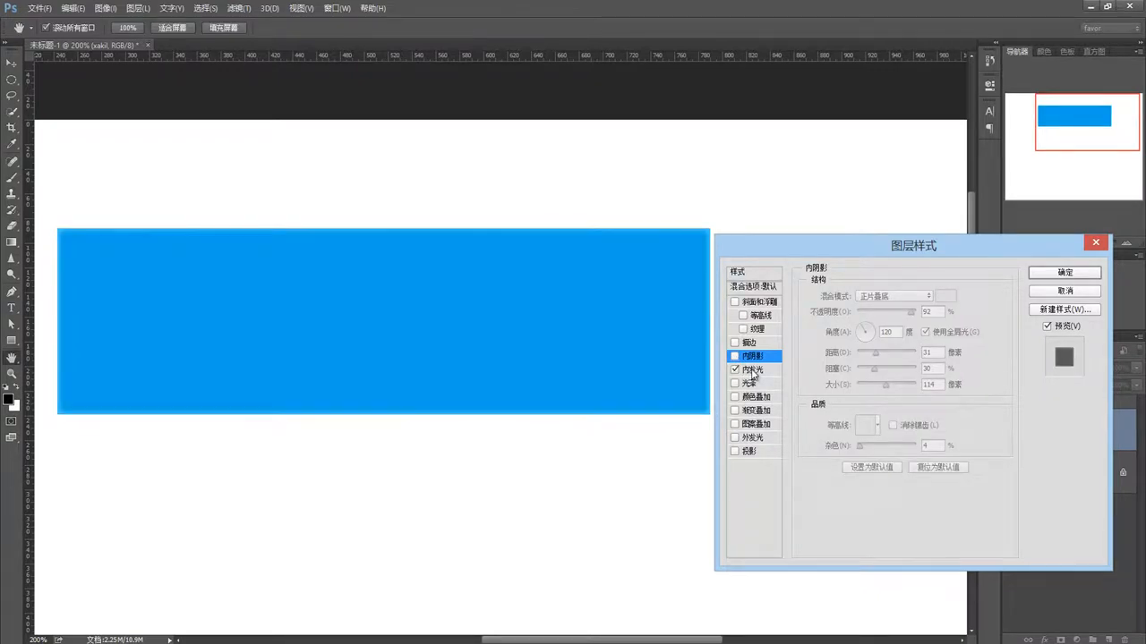
{"action": "left_click", "coordinate": [753, 371]}
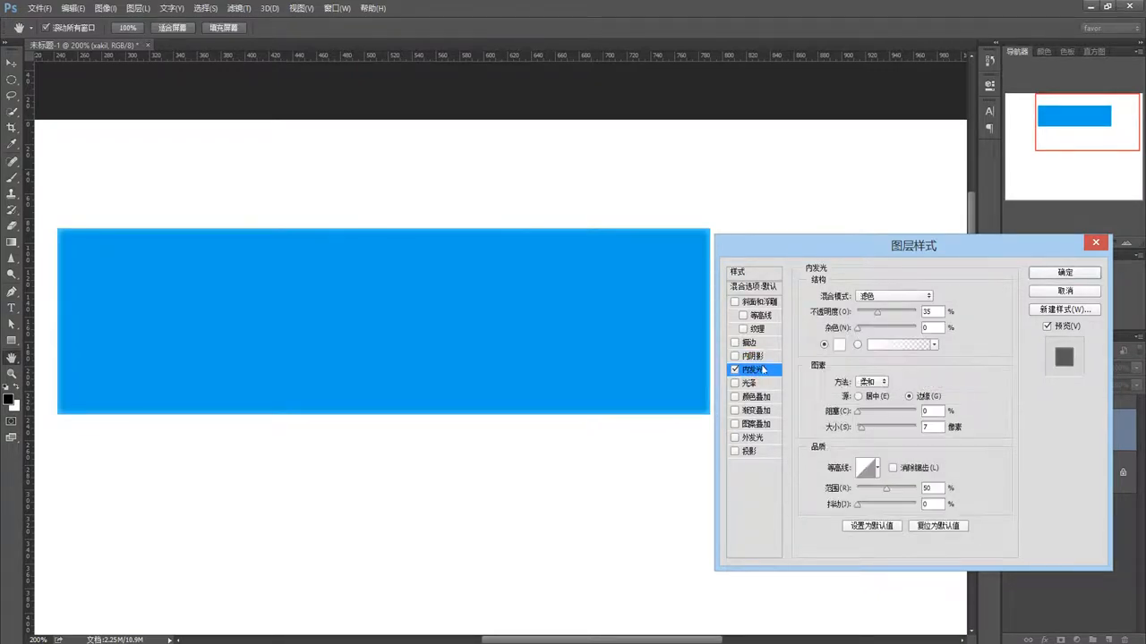
{"action": "left_click", "coordinate": [839, 344]}
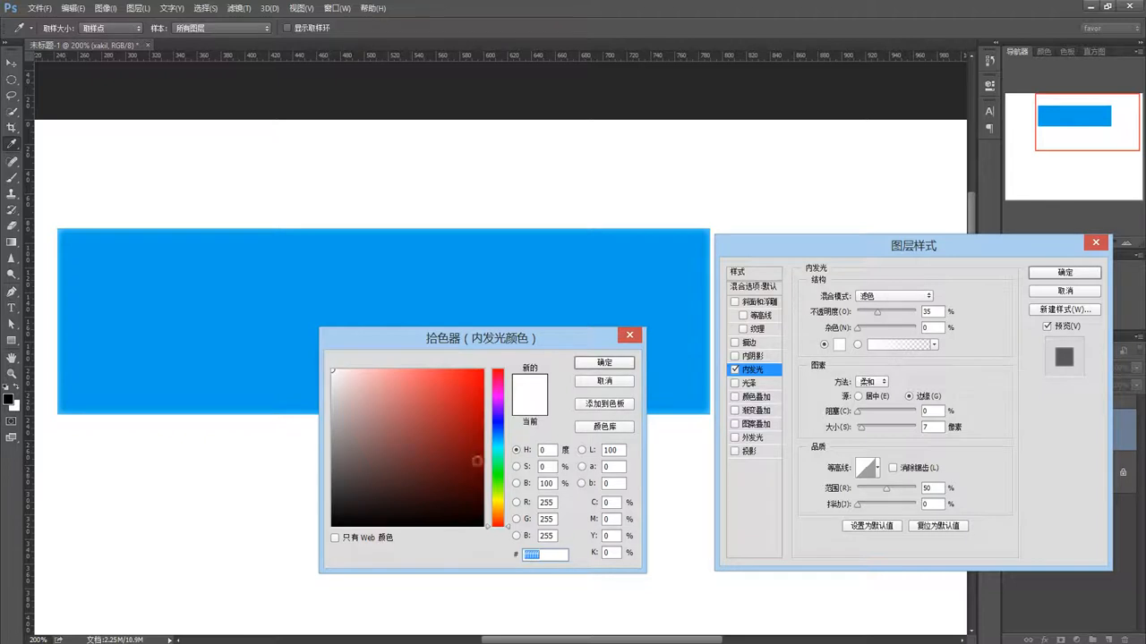
{"action": "left_click", "coordinate": [497, 499]}
{"action": "left_click", "coordinate": [484, 371]}
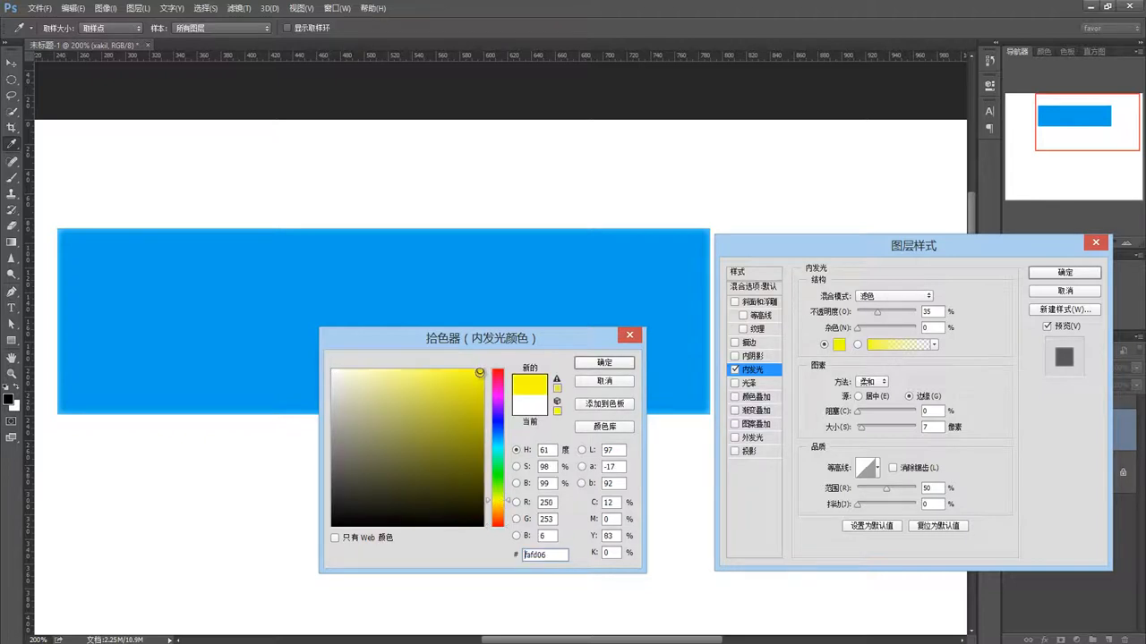
{"action": "left_click", "coordinate": [591, 364]}
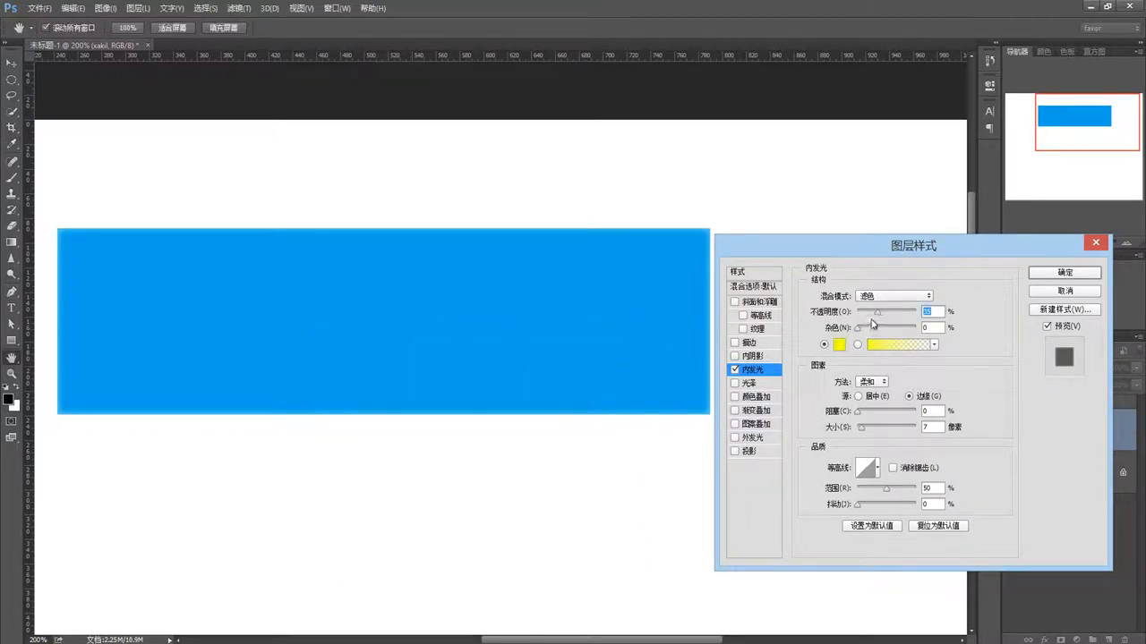
- Raise the inner glow's opacity to 76% and its noise to 17%
{"action": "left_click_drag", "start_coordinate": [884, 315], "coordinate": [901, 315]}
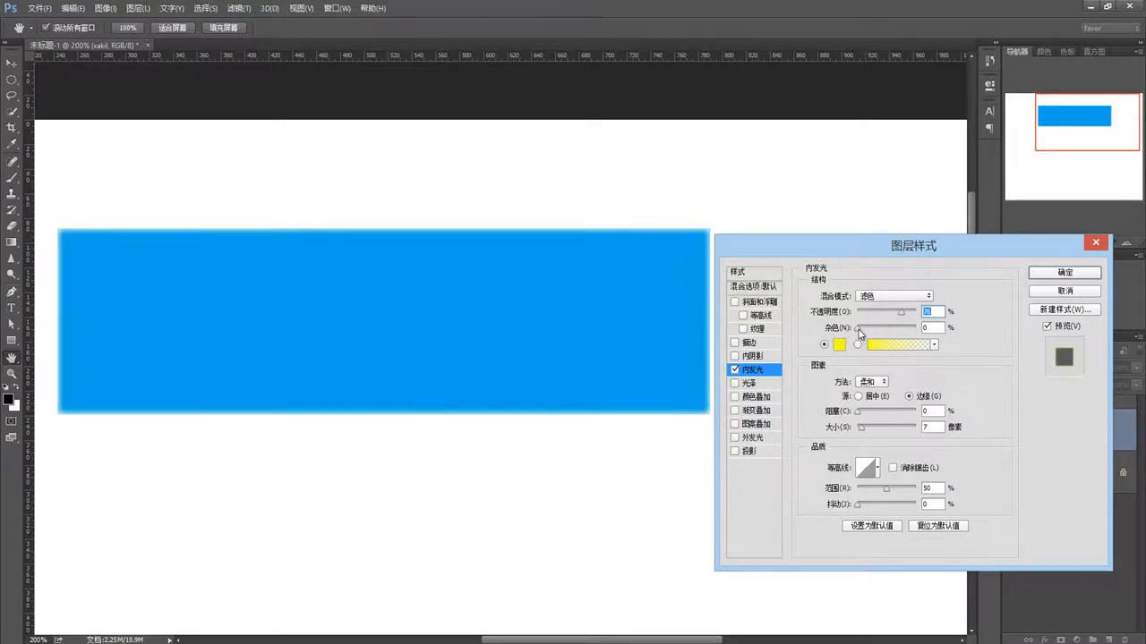
{"action": "mouse_move", "coordinate": [857, 329]}
{"action": "left_mouse_down"}
{"action": "mouse_move", "coordinate": [892, 334]}
{"action": "mouse_move", "coordinate": [867, 333]}
{"action": "left_mouse_up"}
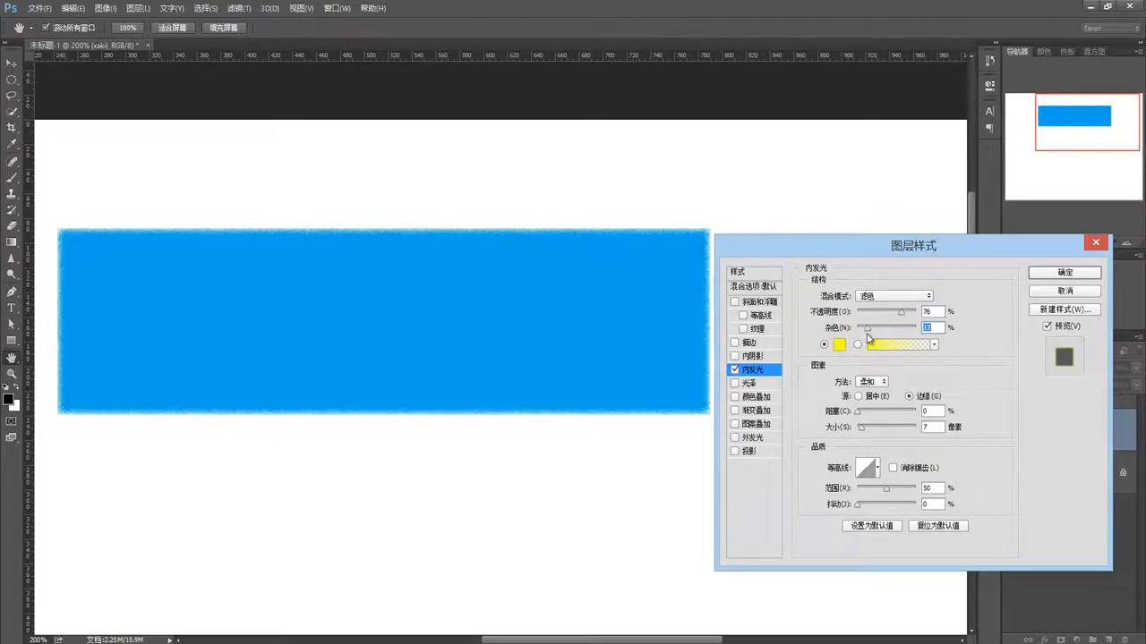
- Try the inner glow's Precise technique and Center source, returning them to Softer and Edge
{"action": "left_click", "coordinate": [871, 383]}
{"action": "left_click", "coordinate": [865, 402]}
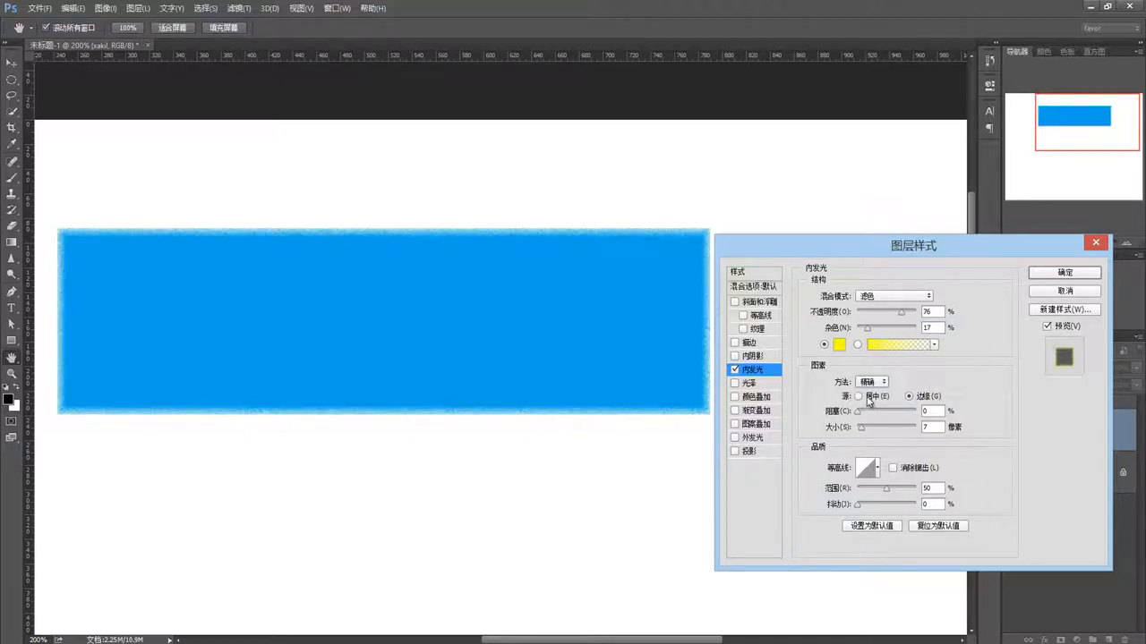
{"action": "left_click", "coordinate": [872, 383]}
{"action": "left_click", "coordinate": [873, 394]}
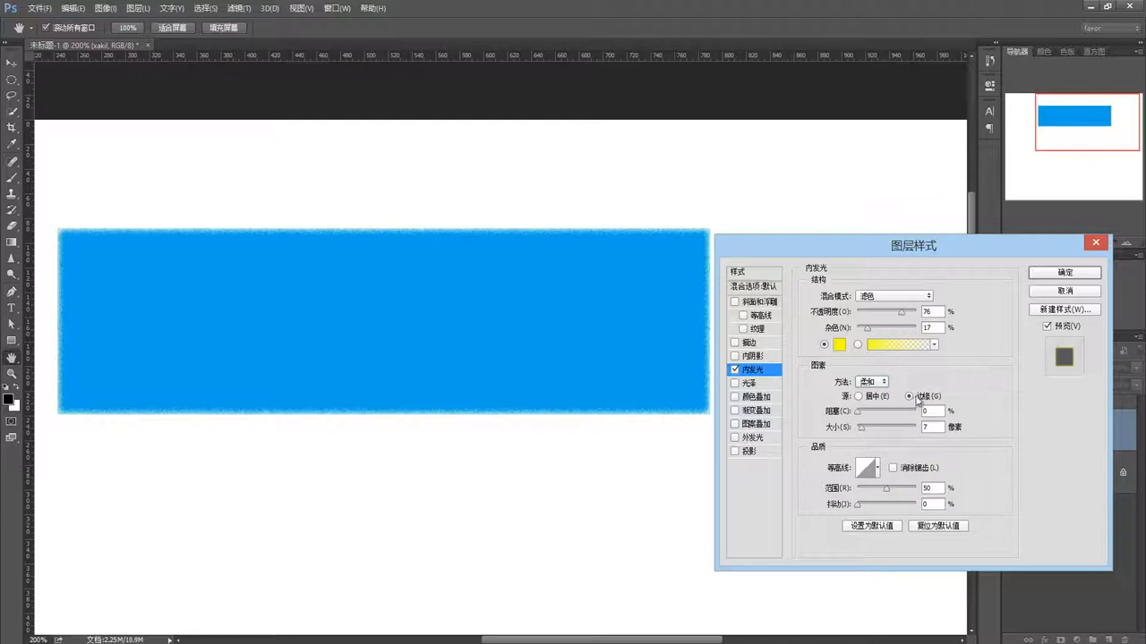
{"action": "left_click", "coordinate": [860, 396]}
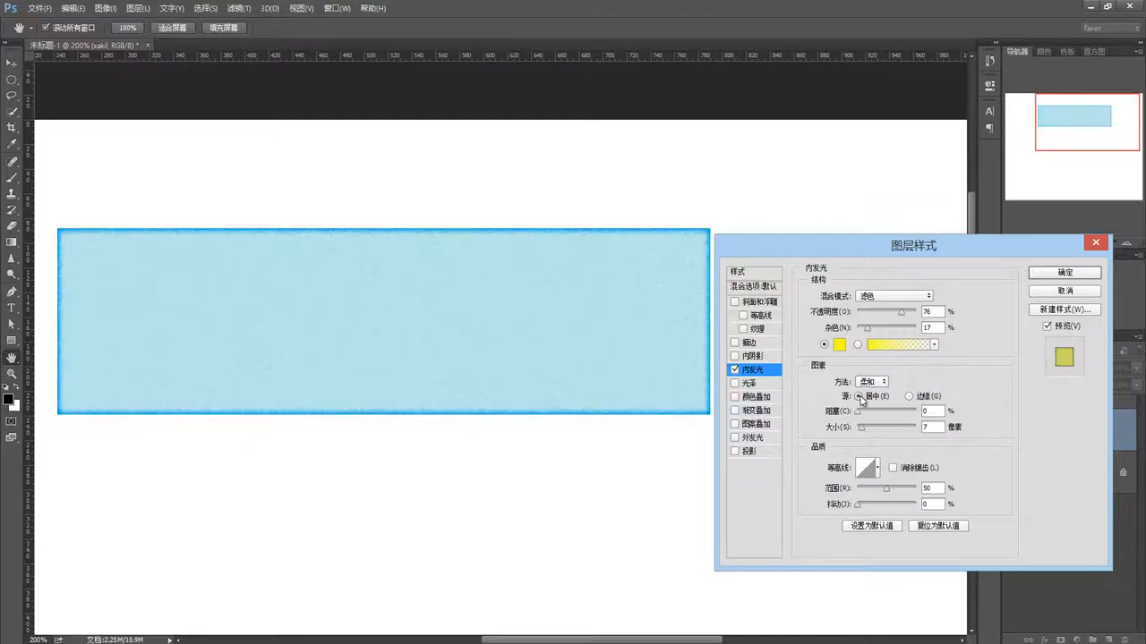
{"action": "left_click", "coordinate": [909, 397]}
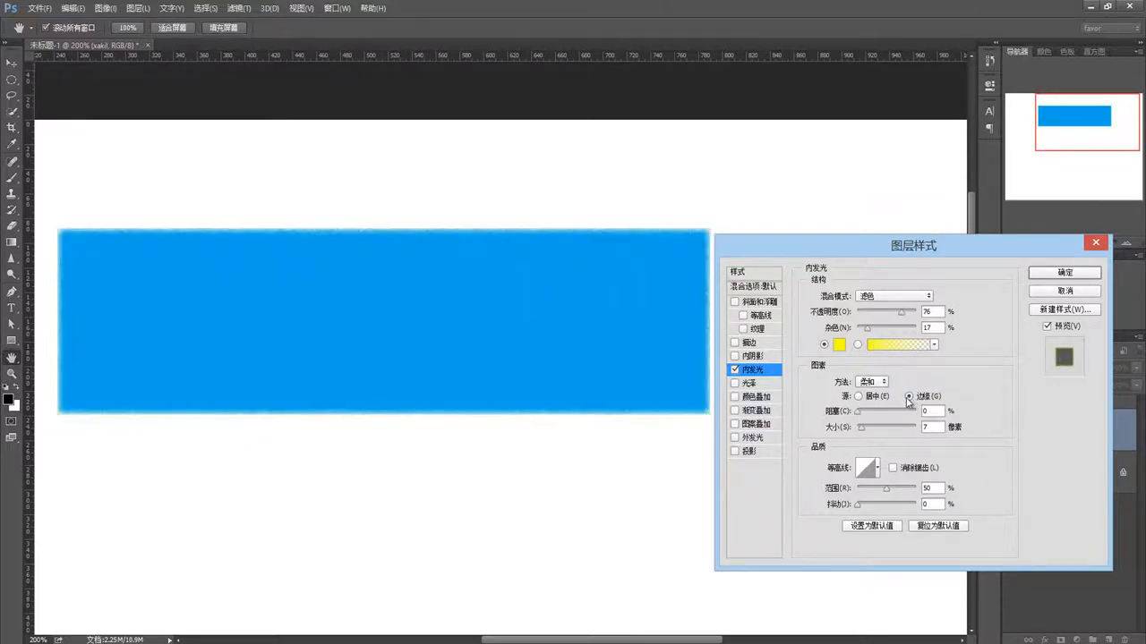
- Set the inner glow's size to 35 pixels, choke to 35% and range to 82%, and raise its jitter
{"action": "mouse_move", "coordinate": [862, 430]}
{"action": "left_mouse_down"}
{"action": "mouse_move", "coordinate": [862, 413]}
{"action": "mouse_move", "coordinate": [878, 415]}
{"action": "left_mouse_up"}
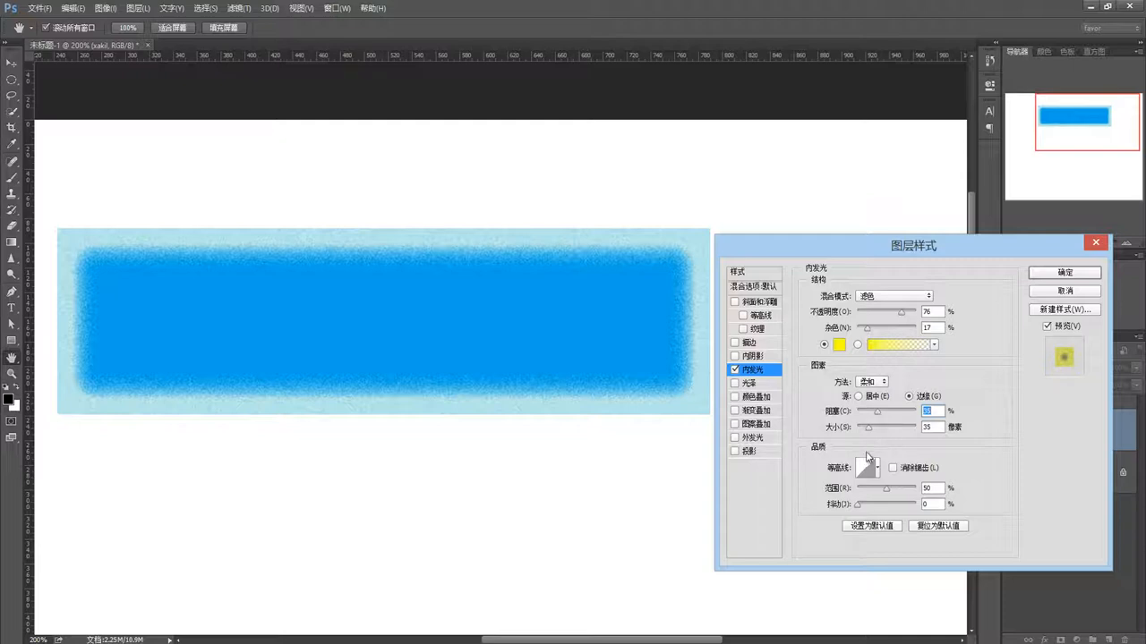
{"action": "mouse_move", "coordinate": [886, 488]}
{"action": "left_mouse_down"}
{"action": "mouse_move", "coordinate": [904, 492]}
{"action": "mouse_move", "coordinate": [879, 509]}
{"action": "left_mouse_up"}
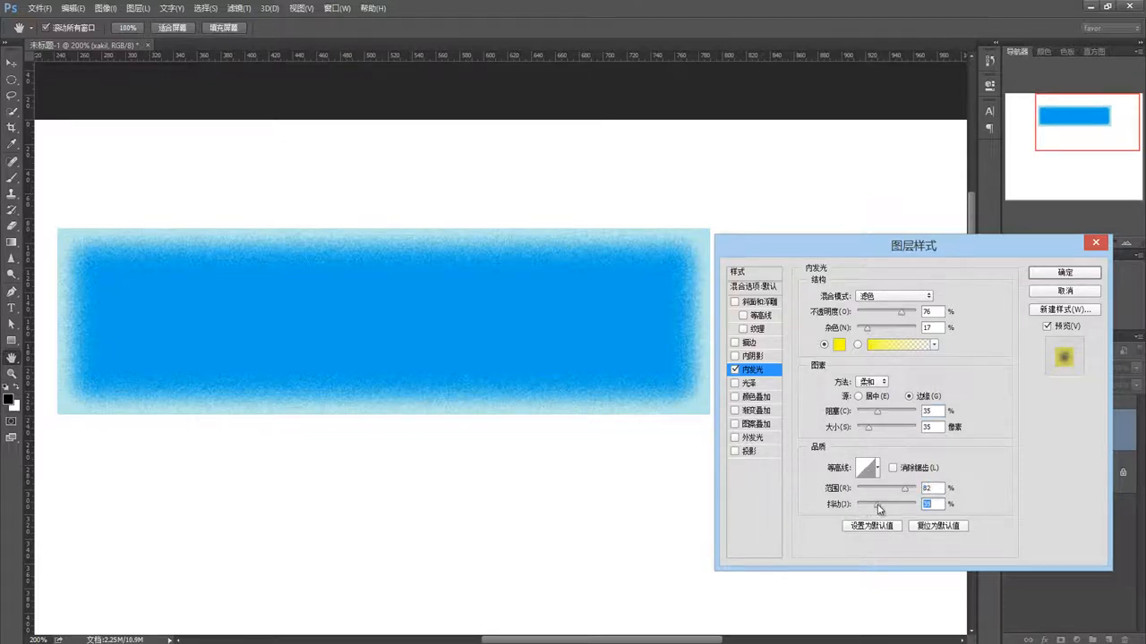
- Replace the Inner Glow effect with a Satin effect and change the satin color to bright red
{"action": "left_click", "coordinate": [735, 369]}
{"action": "left_click", "coordinate": [735, 383]}
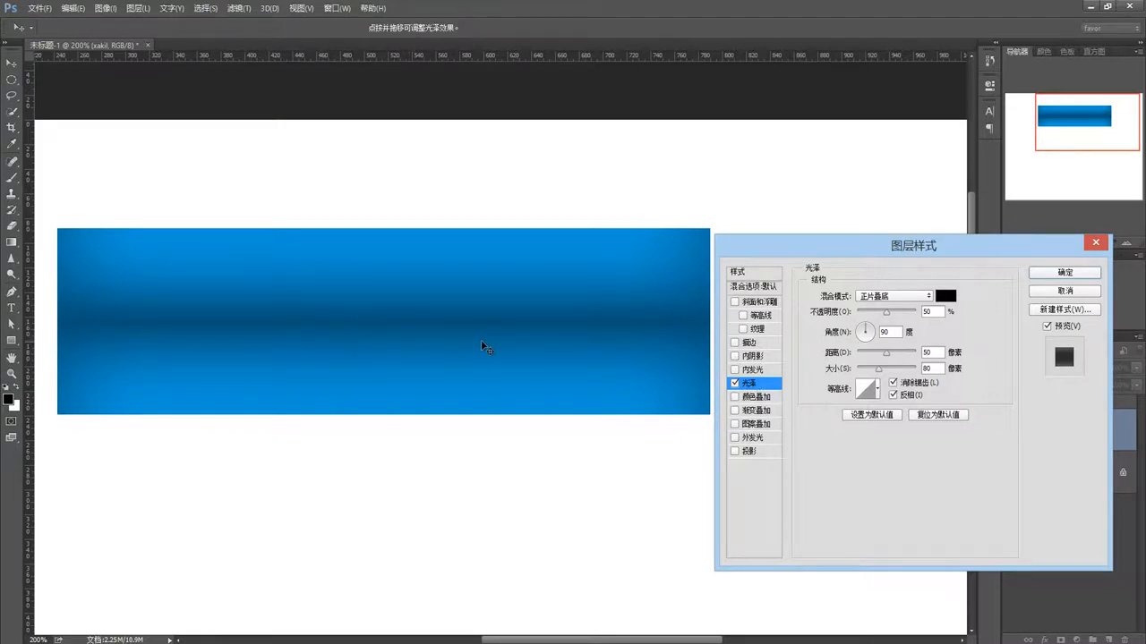
{"action": "left_click", "coordinate": [945, 296]}
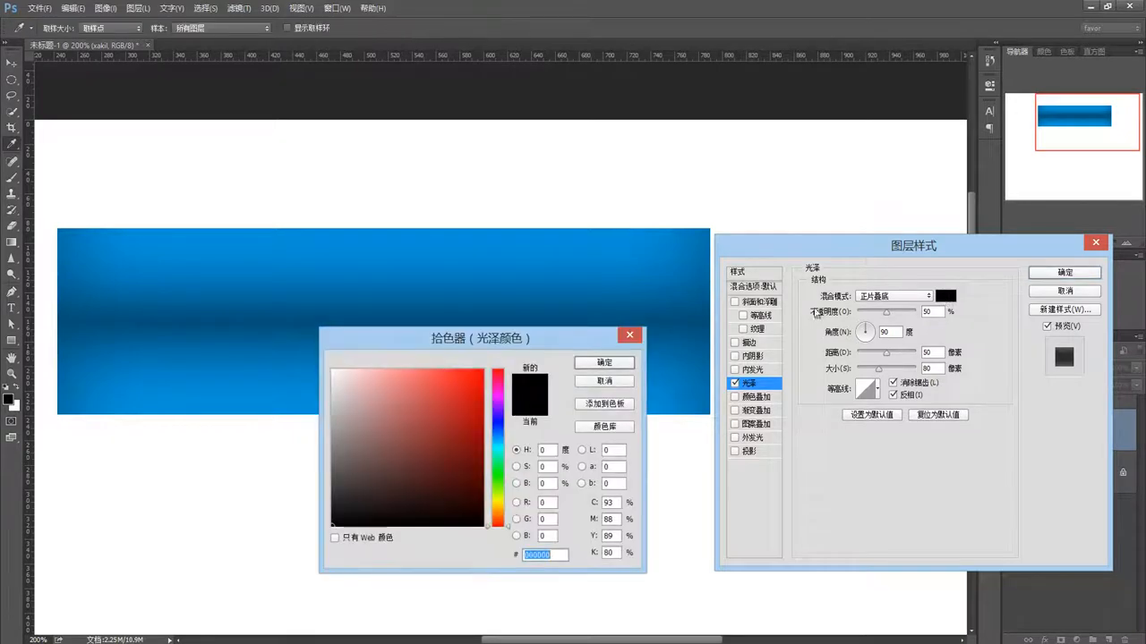
{"action": "left_click", "coordinate": [479, 371]}
{"action": "left_click", "coordinate": [604, 363]}
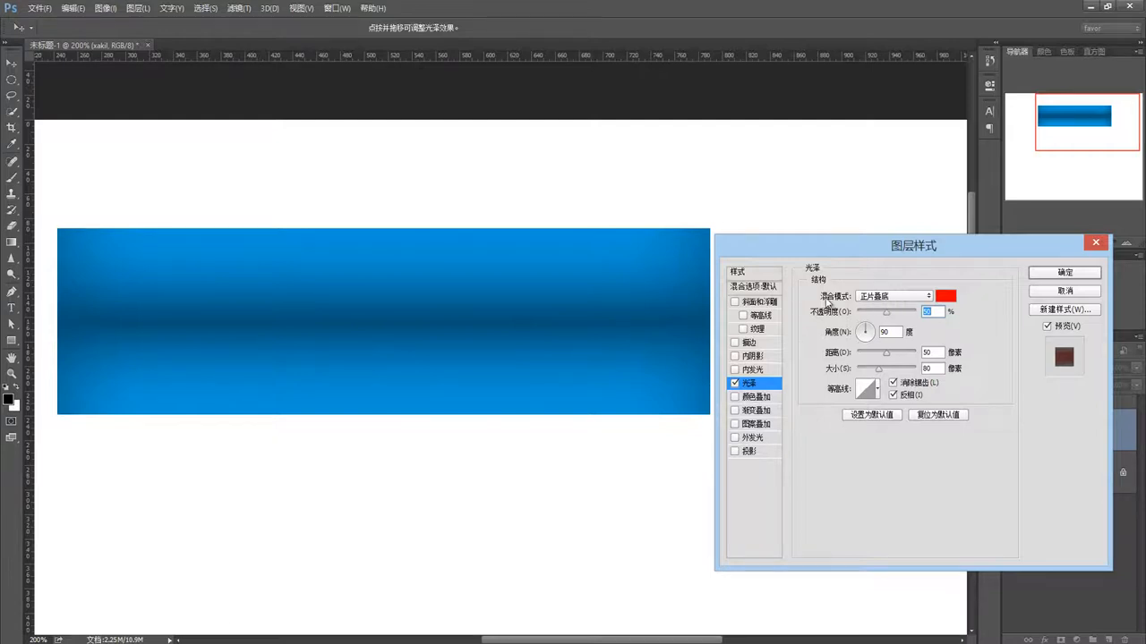
- Set the satin's blend mode to Normal, opacity to 100%, distance to 110 pixels and size to 144 pixels
{"action": "left_click", "coordinate": [892, 297]}
{"action": "left_click", "coordinate": [879, 307]}
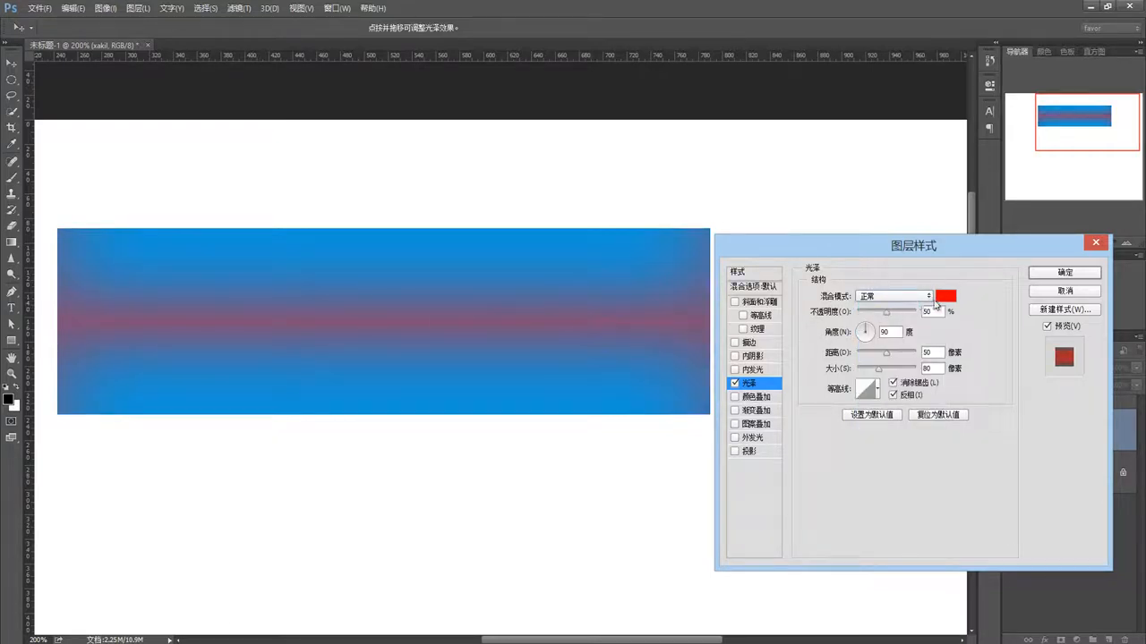
{"action": "left_click_drag", "start_coordinate": [892, 317], "coordinate": [917, 317]}
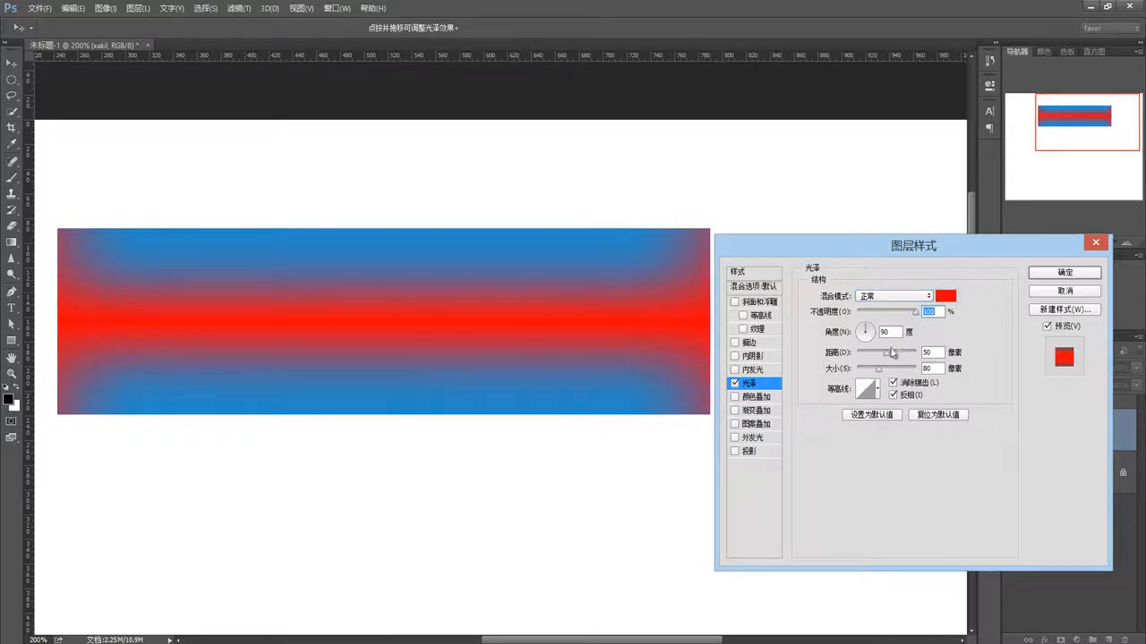
{"action": "mouse_move", "coordinate": [886, 353]}
{"action": "left_mouse_down"}
{"action": "mouse_move", "coordinate": [901, 358]}
{"action": "mouse_move", "coordinate": [891, 374]}
{"action": "left_mouse_up"}
- Replace the Satin effect with a Color Overlay effect and change the overlay color to bright red fe0101
{"action": "left_click", "coordinate": [735, 384]}
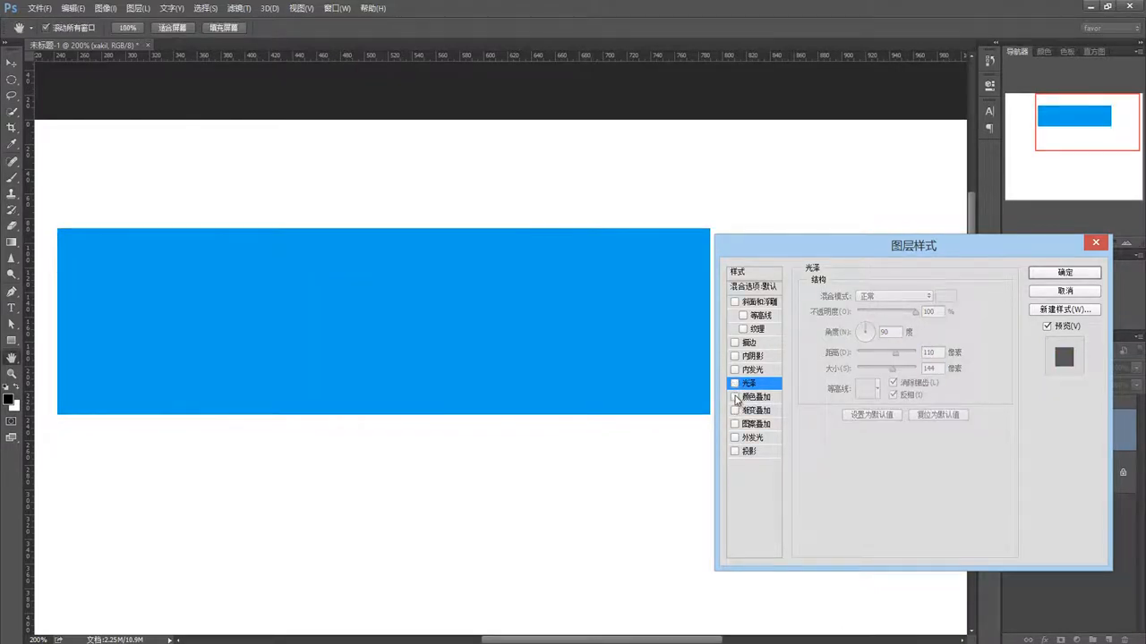
{"action": "left_click", "coordinate": [736, 397]}
{"action": "left_click", "coordinate": [752, 400]}
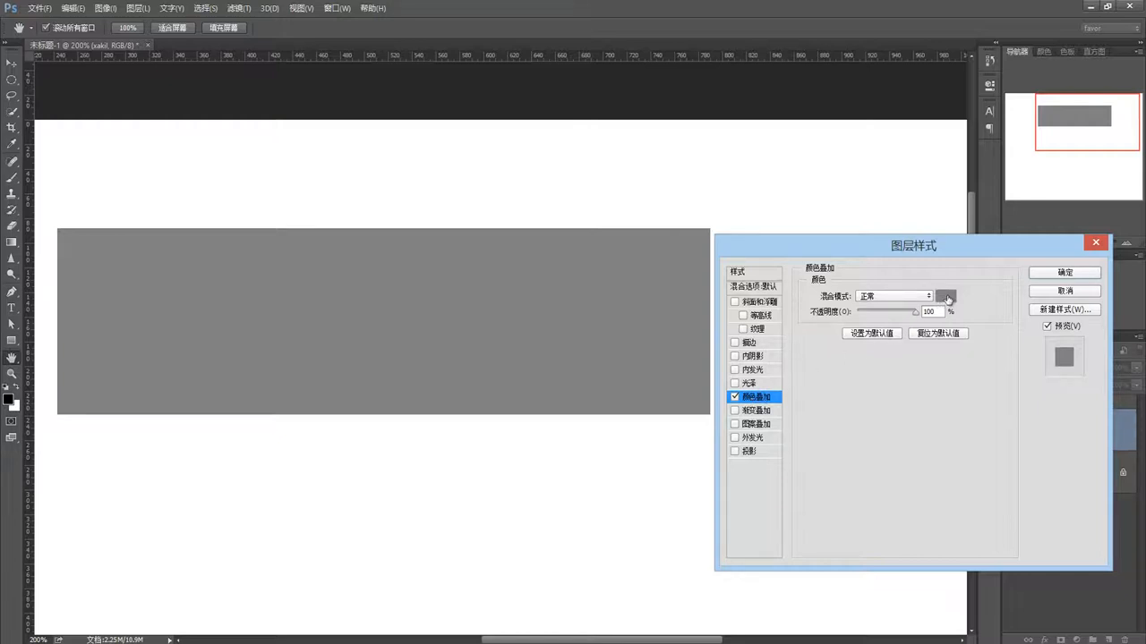
{"action": "left_click", "coordinate": [949, 300]}
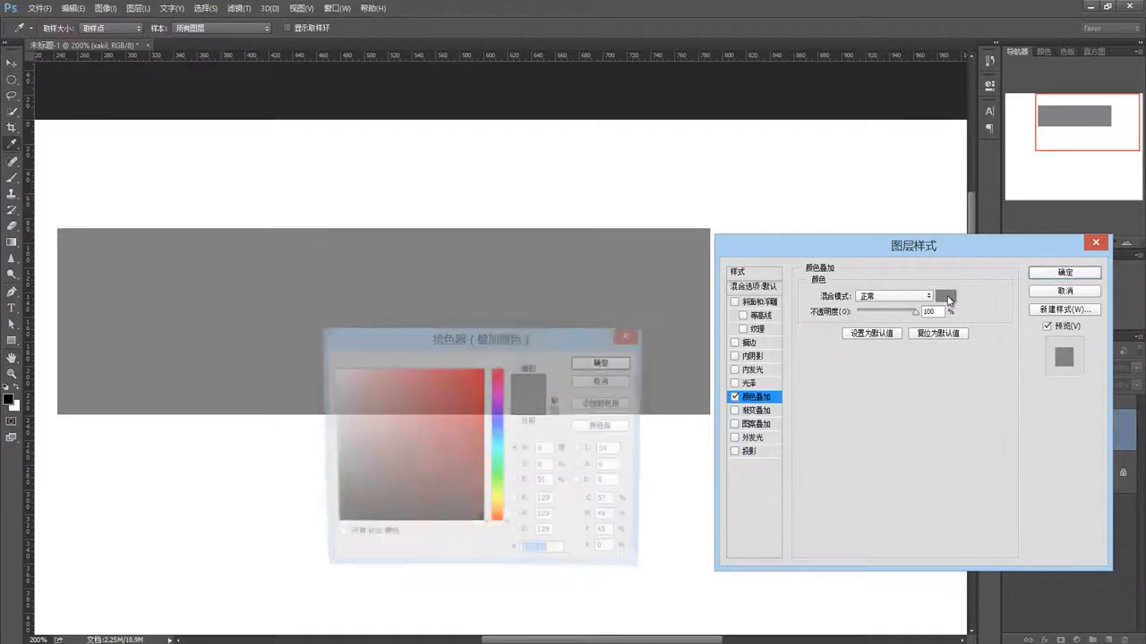
{"action": "left_click", "coordinate": [479, 376]}
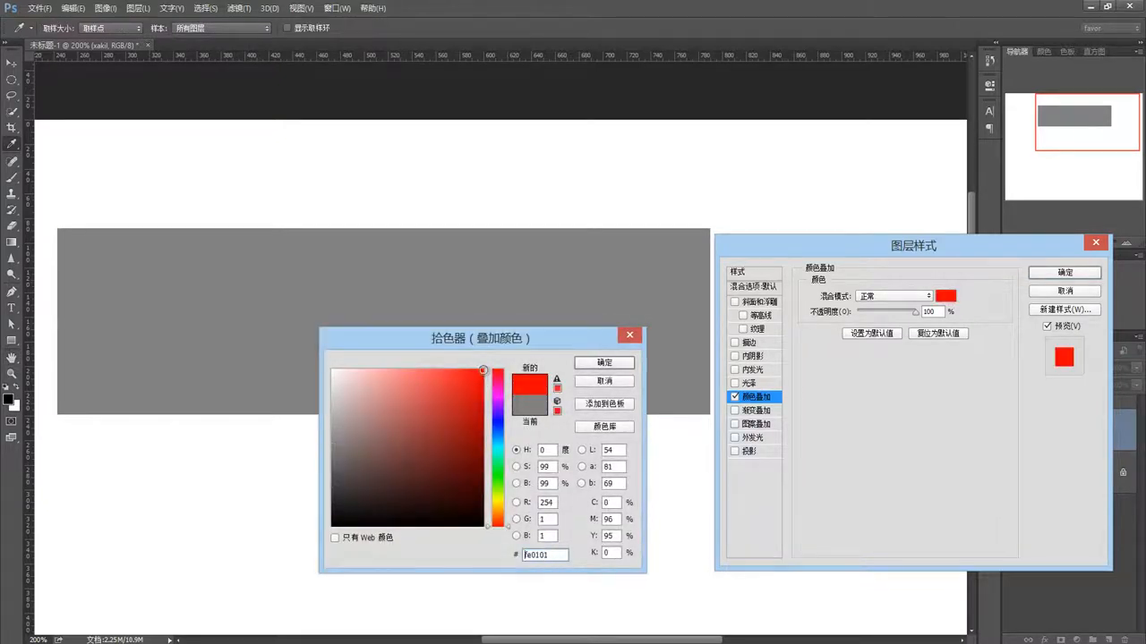
{"action": "left_click", "coordinate": [599, 362]}
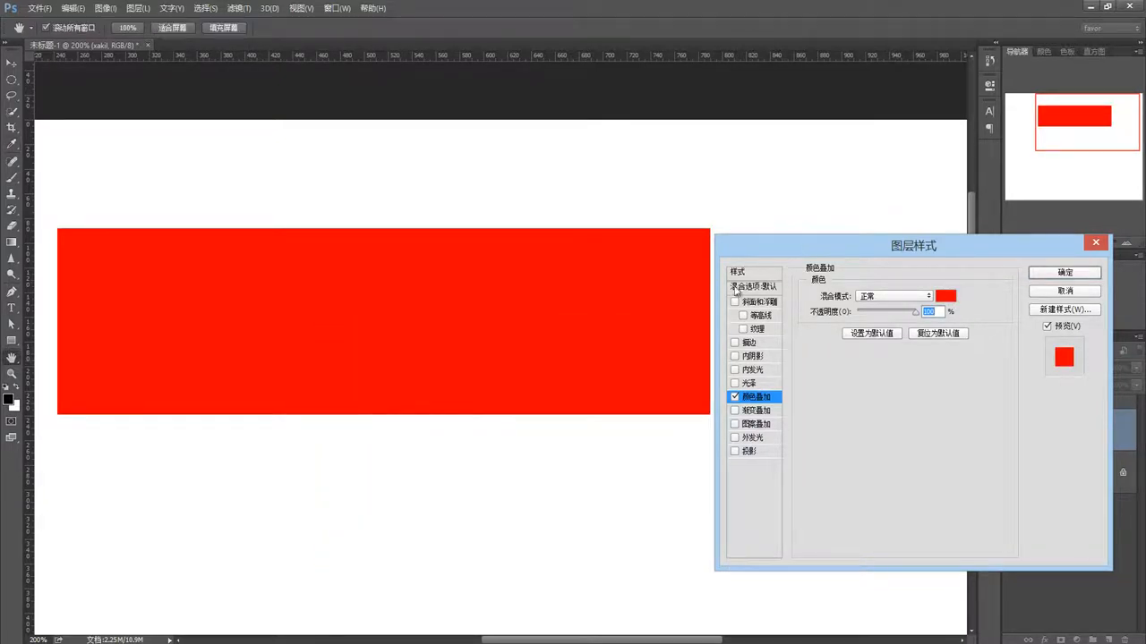
- Try a lower opacity for the color overlay, return it to 100%, and look through its blend modes
{"action": "left_click_drag", "start_coordinate": [788, 246], "coordinate": [572, 370]}
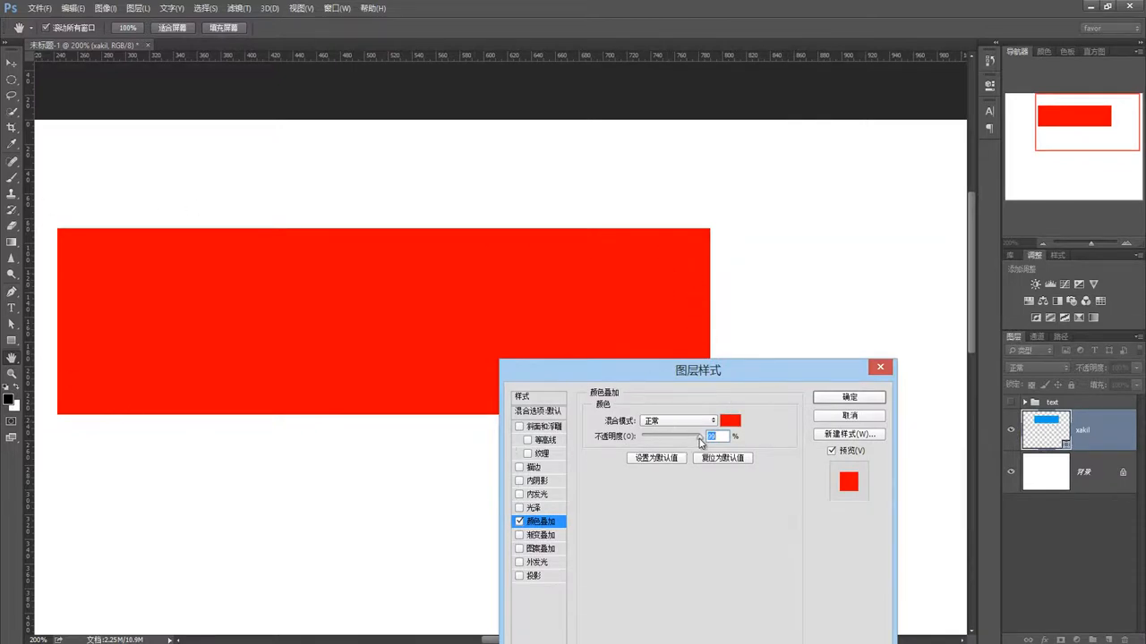
{"action": "mouse_move", "coordinate": [700, 443]}
{"action": "left_mouse_down"}
{"action": "mouse_move", "coordinate": [643, 444]}
{"action": "mouse_move", "coordinate": [703, 443]}
{"action": "left_mouse_up"}
{"action": "left_click_drag", "start_coordinate": [746, 372], "coordinate": [960, 253]}
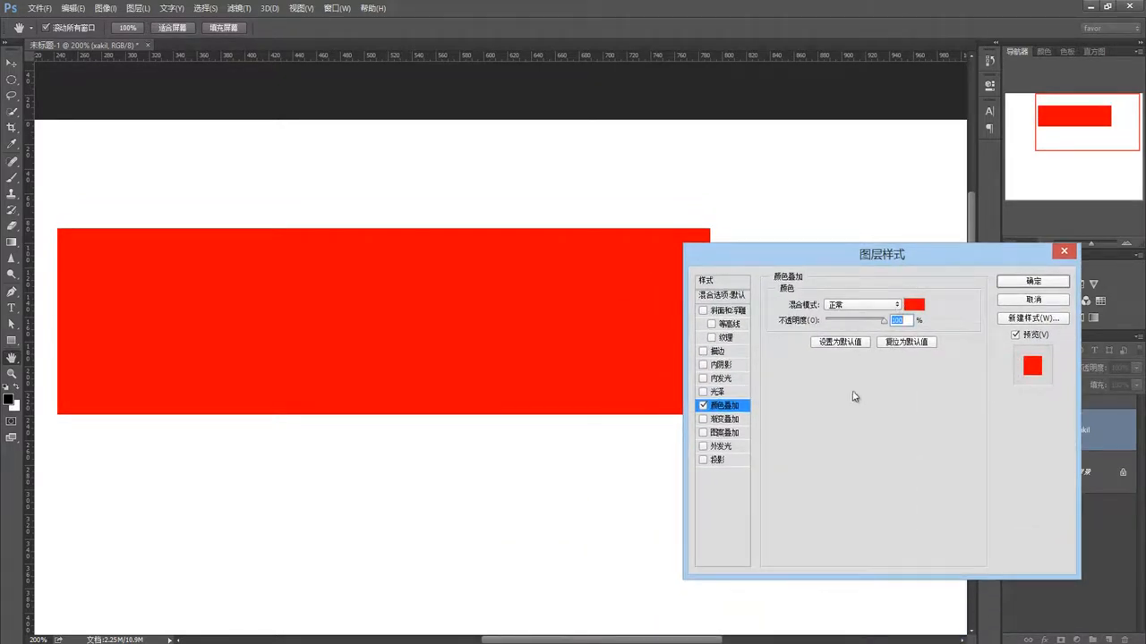
{"action": "left_click", "coordinate": [845, 306]}
{"action": "left_click", "coordinate": [847, 306]}
- Replace the Color Overlay effect with a Gradient Overlay effect and show its settings
{"action": "left_click", "coordinate": [703, 406]}
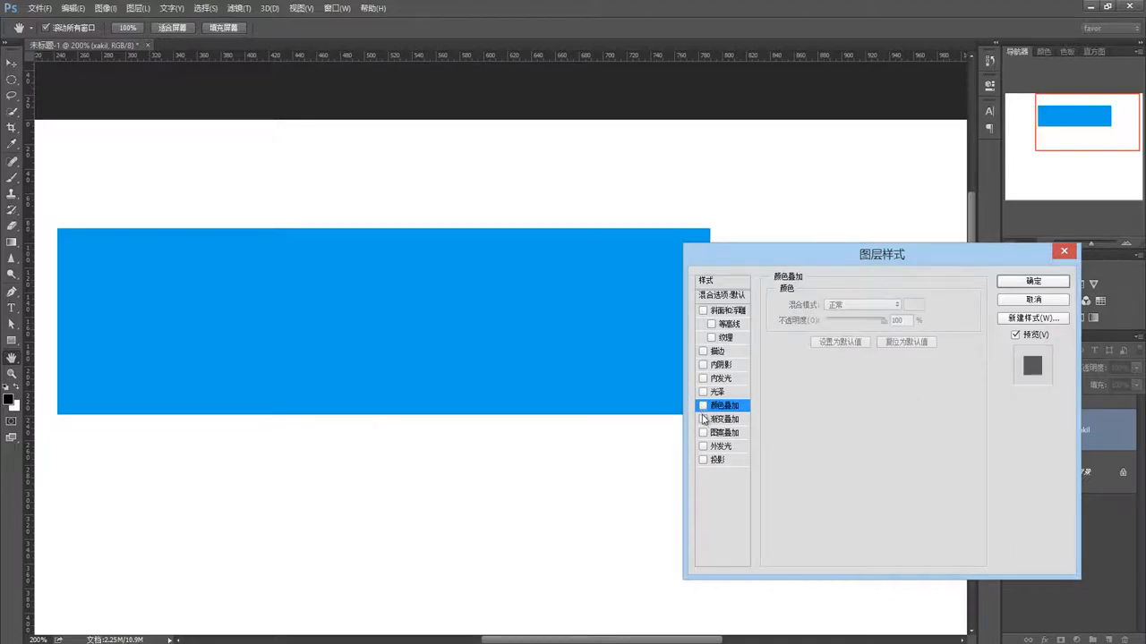
{"action": "left_click", "coordinate": [703, 420]}
{"action": "left_click", "coordinate": [730, 420]}
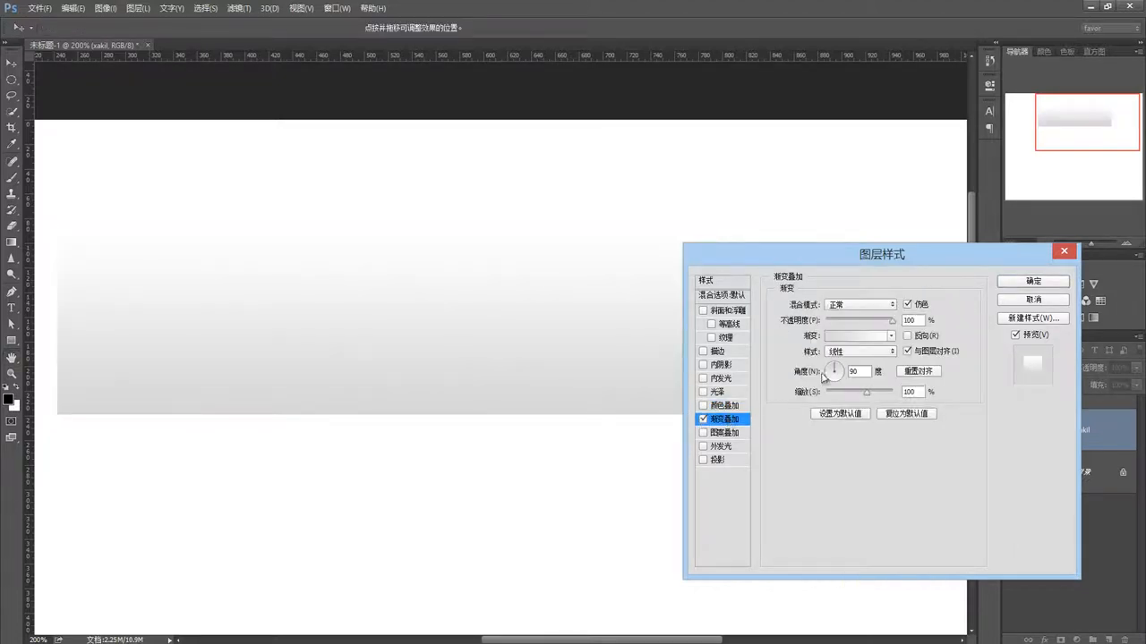
- Edit the overlay gradient so its white stop sits near the middle and a light gray stop ends it
{"action": "left_click", "coordinate": [851, 337]}
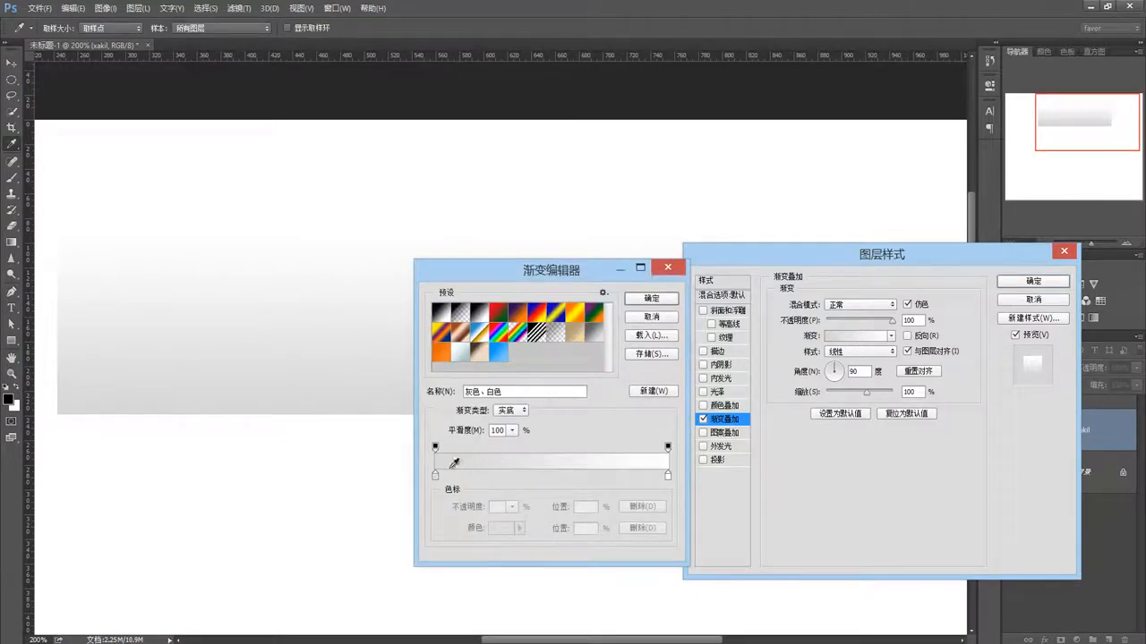
{"action": "left_click_drag", "start_coordinate": [655, 476], "coordinate": [544, 475]}
{"action": "double_click", "coordinate": [663, 476]}
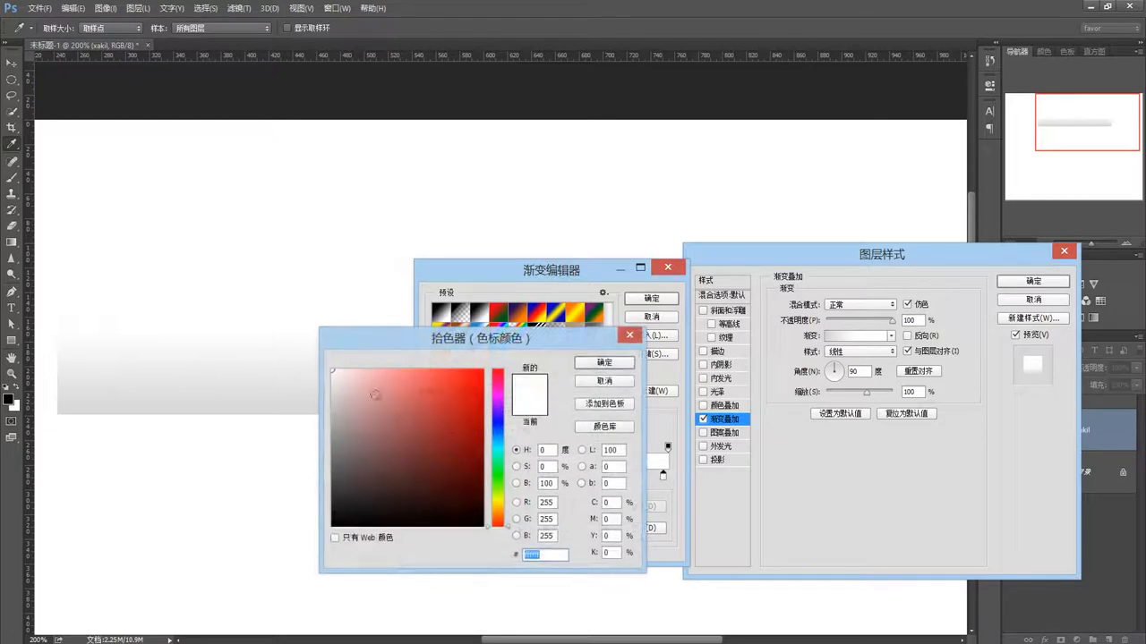
{"action": "left_click", "coordinate": [604, 362]}
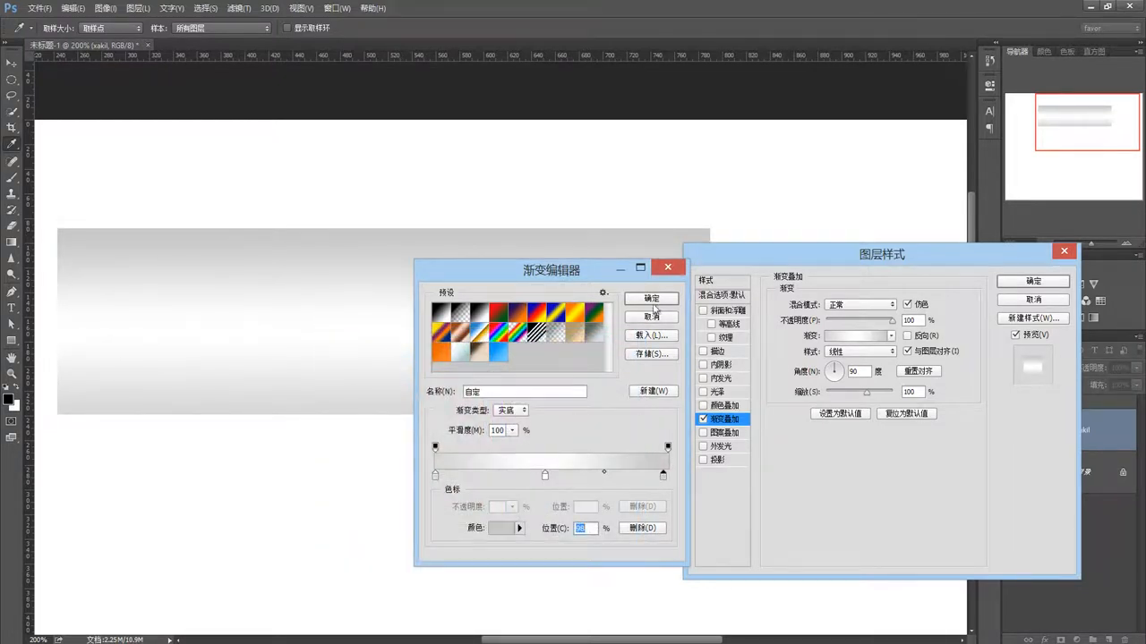
{"action": "left_click", "coordinate": [653, 306]}
- Try the Radial, Angle and Reflected styles for the gradient overlay, returning it to Linear
{"action": "left_click", "coordinate": [861, 353]}
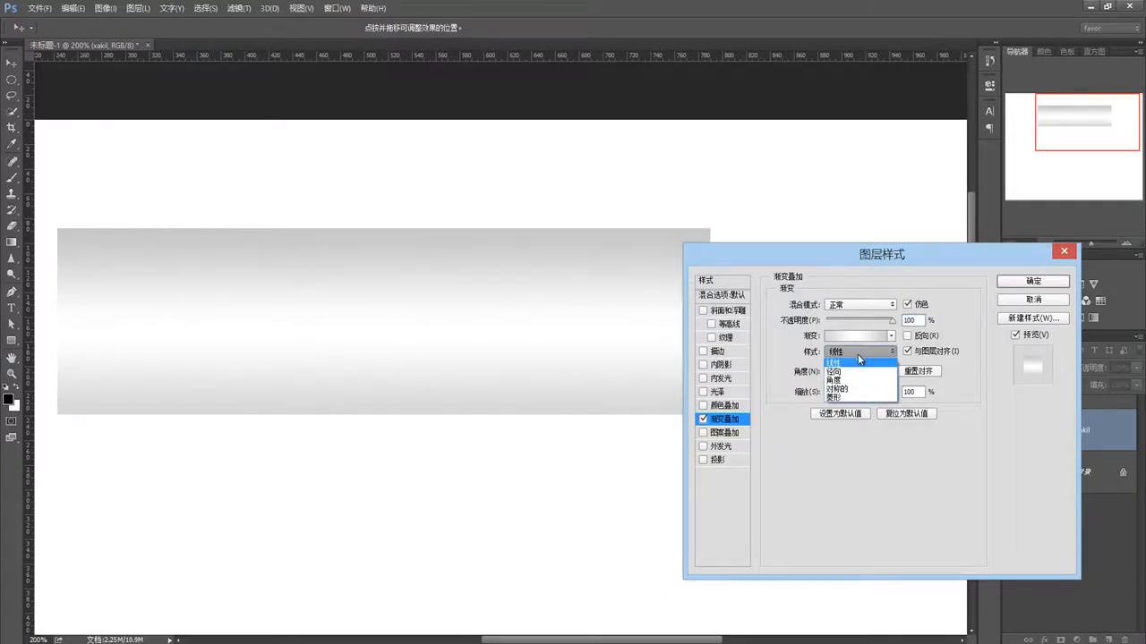
{"action": "left_click", "coordinate": [847, 372]}
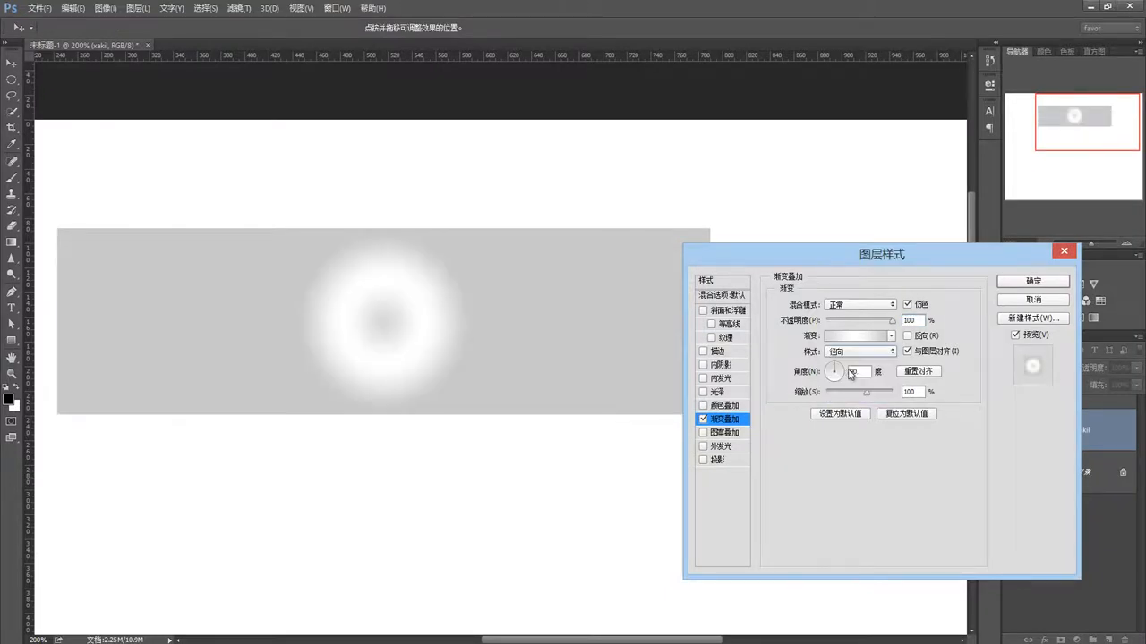
{"action": "left_click", "coordinate": [861, 352]}
{"action": "left_click", "coordinate": [846, 383]}
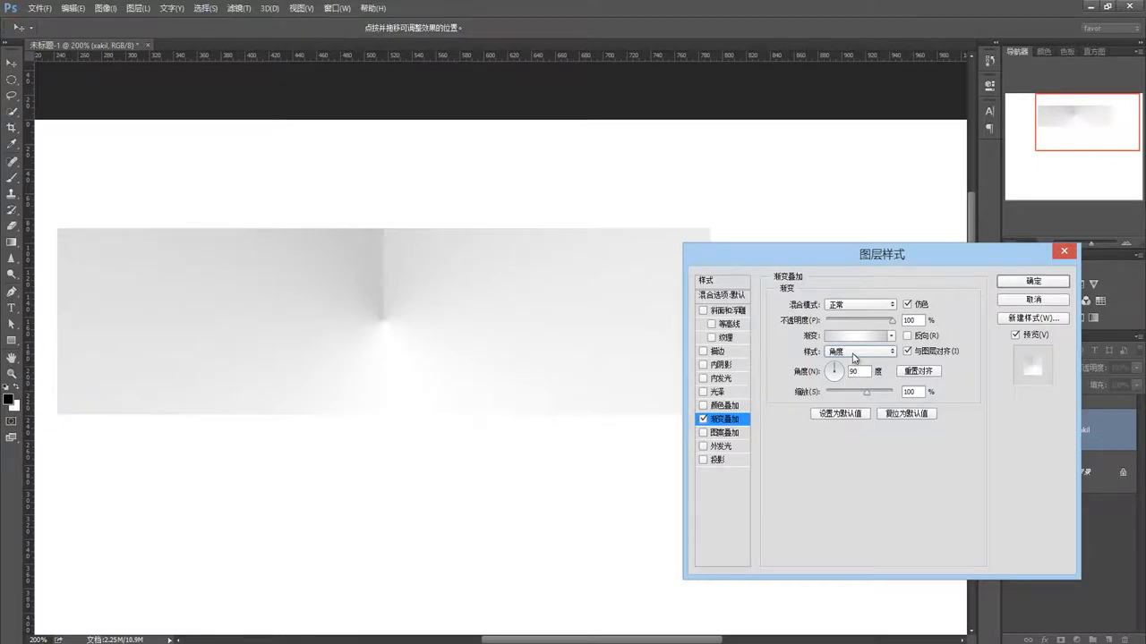
{"action": "left_click", "coordinate": [853, 353]}
{"action": "left_click", "coordinate": [846, 392]}
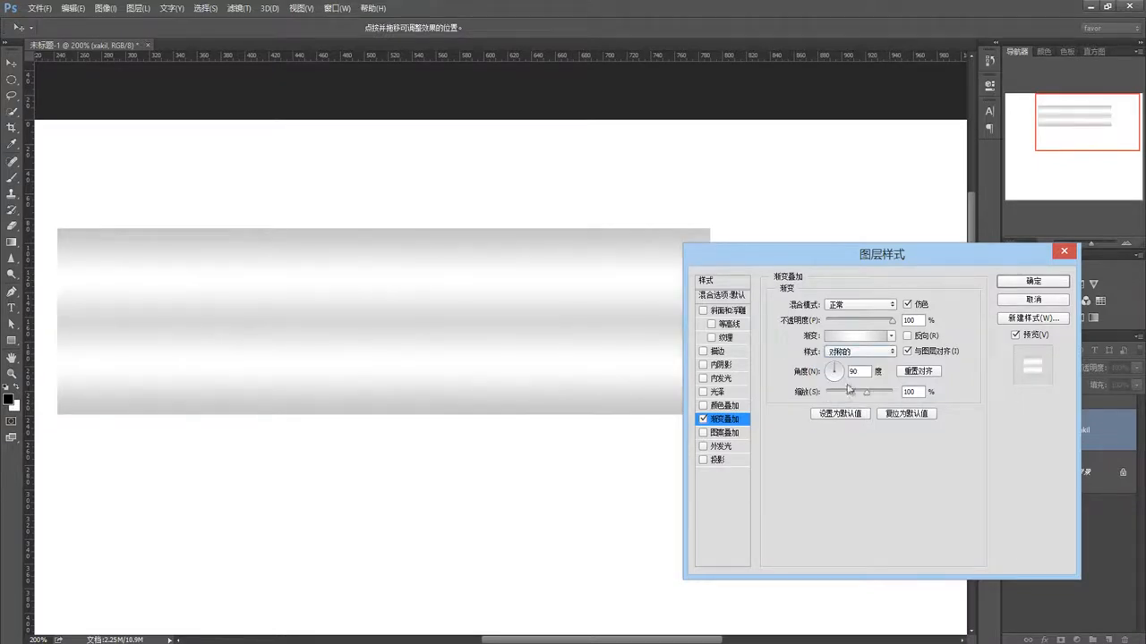
{"action": "left_click", "coordinate": [859, 351]}
{"action": "left_click", "coordinate": [850, 363]}
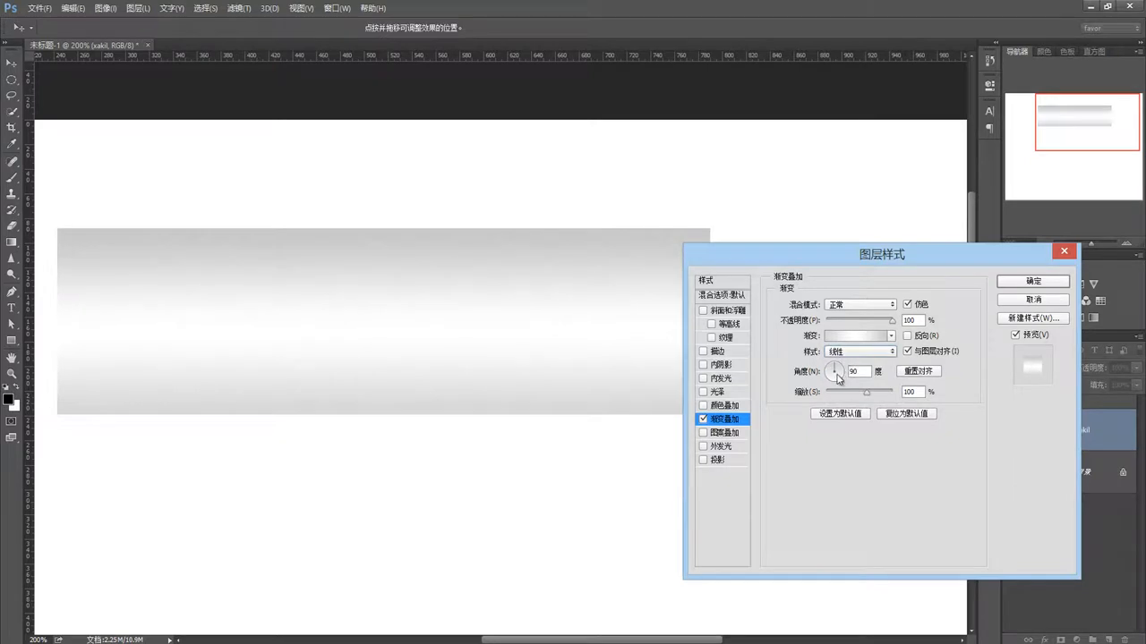
- Set the gradient overlay's angle to -4 degrees and its scale to 107%
{"action": "left_click", "coordinate": [843, 374]}
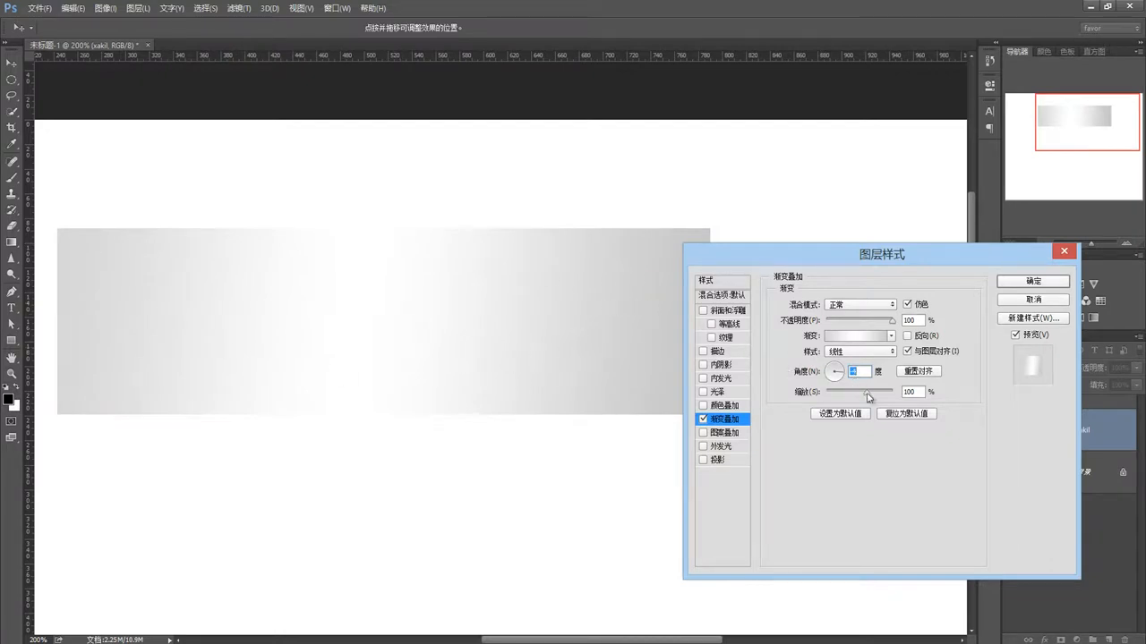
{"action": "mouse_move", "coordinate": [866, 398]}
{"action": "left_mouse_down"}
{"action": "mouse_move", "coordinate": [836, 397]}
{"action": "mouse_move", "coordinate": [872, 398]}
{"action": "left_mouse_up"}
- Replace the Gradient Overlay effect with a Pattern Overlay effect using the yellow flower pattern
{"action": "left_click", "coordinate": [703, 419]}
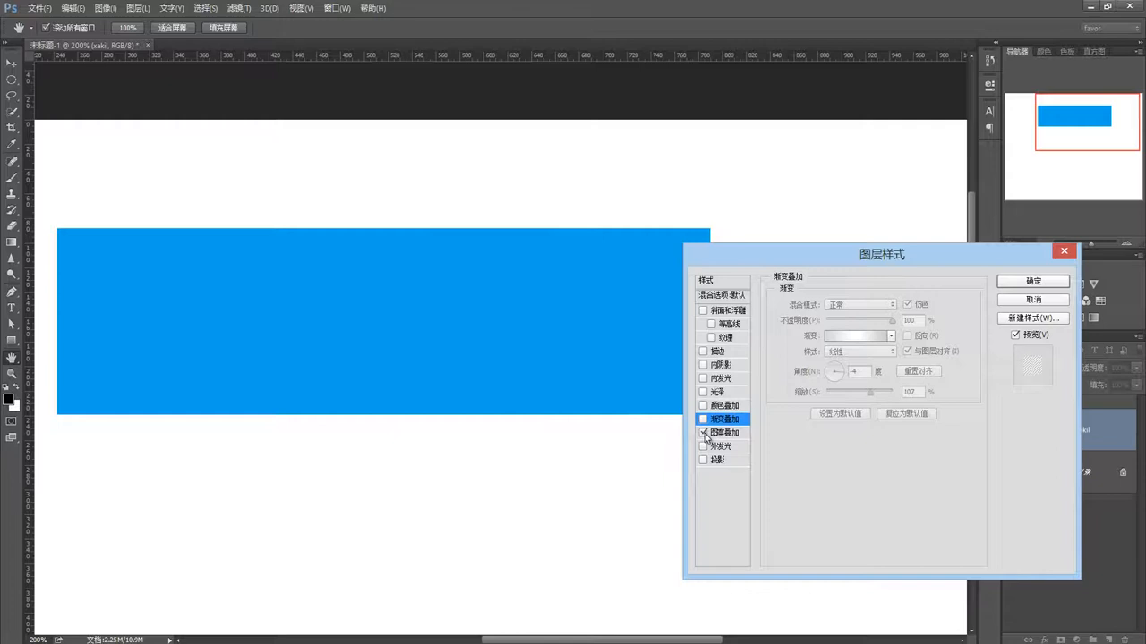
{"action": "left_click", "coordinate": [703, 433]}
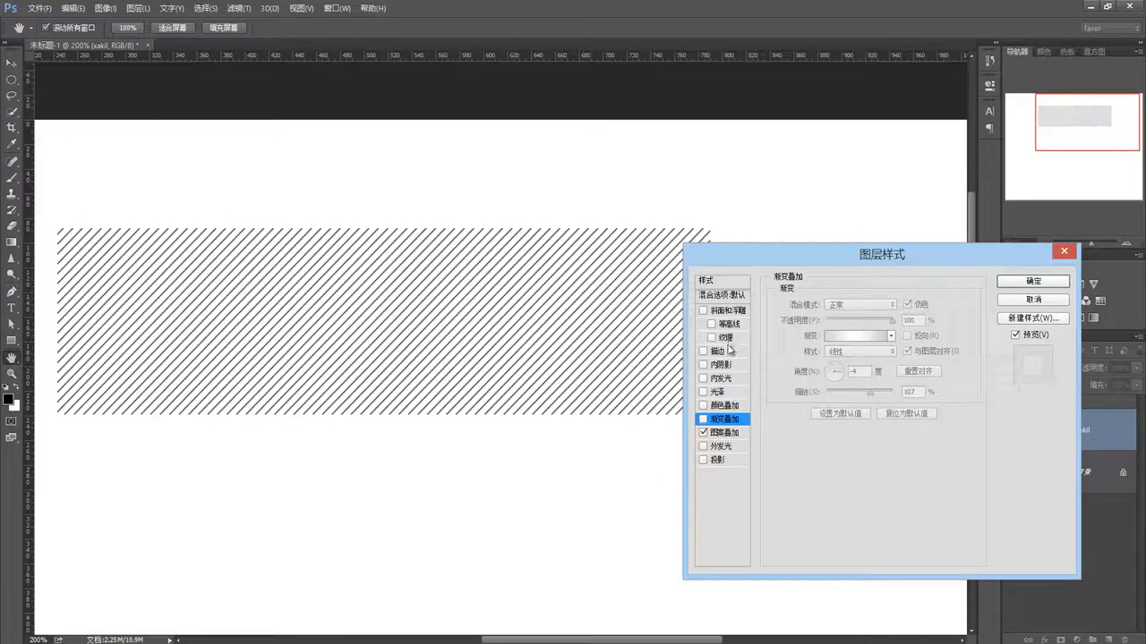
{"action": "left_click", "coordinate": [725, 434]}
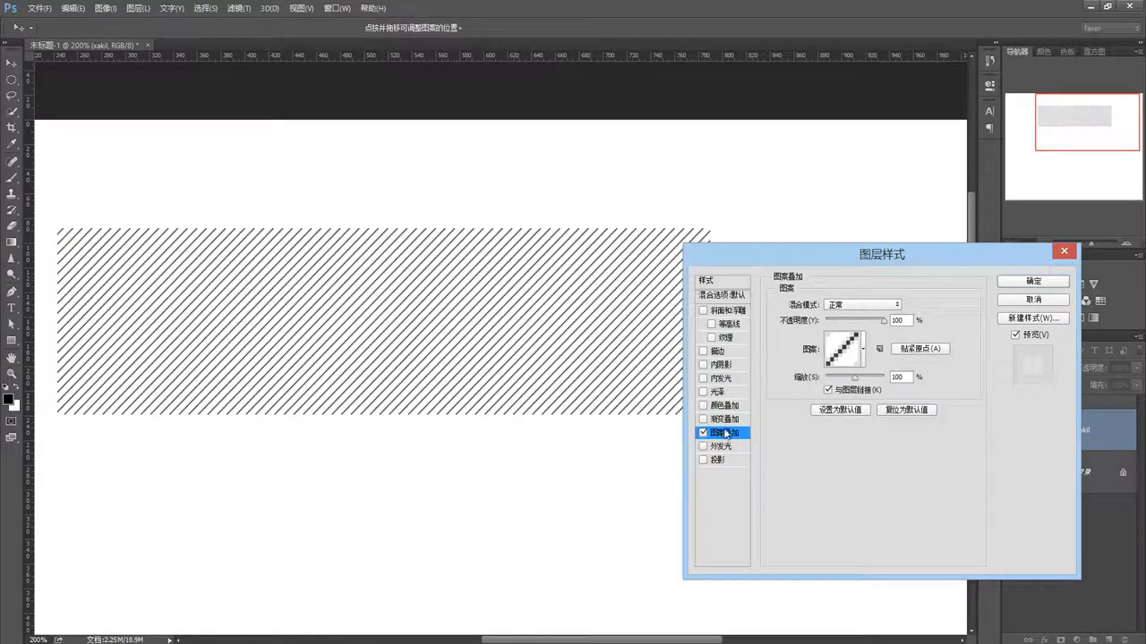
{"action": "left_click", "coordinate": [865, 352]}
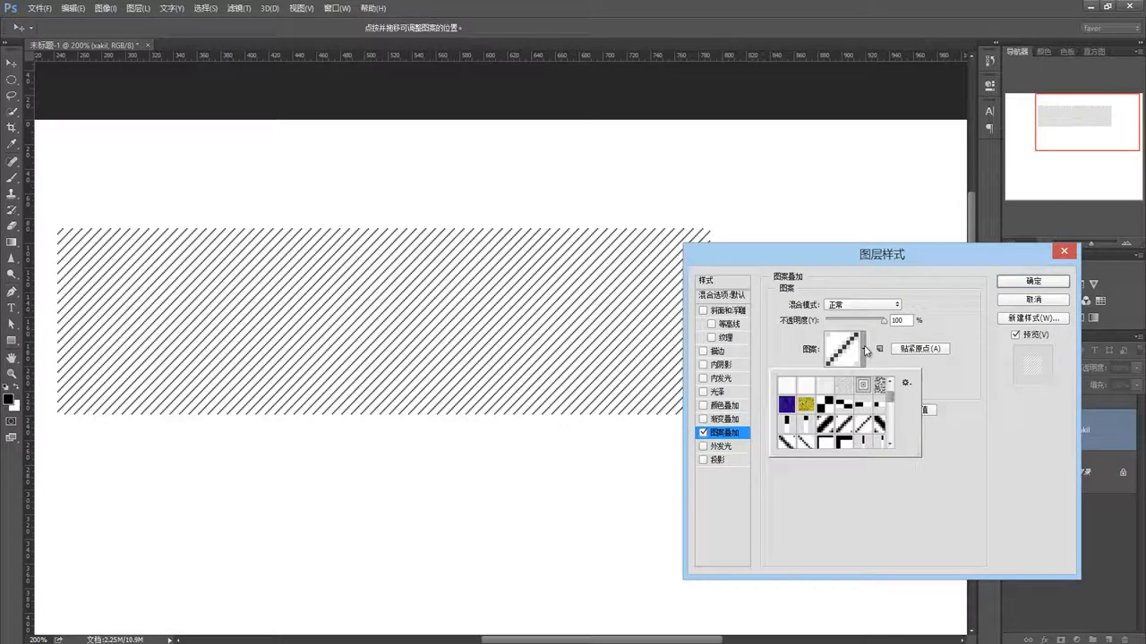
{"action": "left_click", "coordinate": [807, 406]}
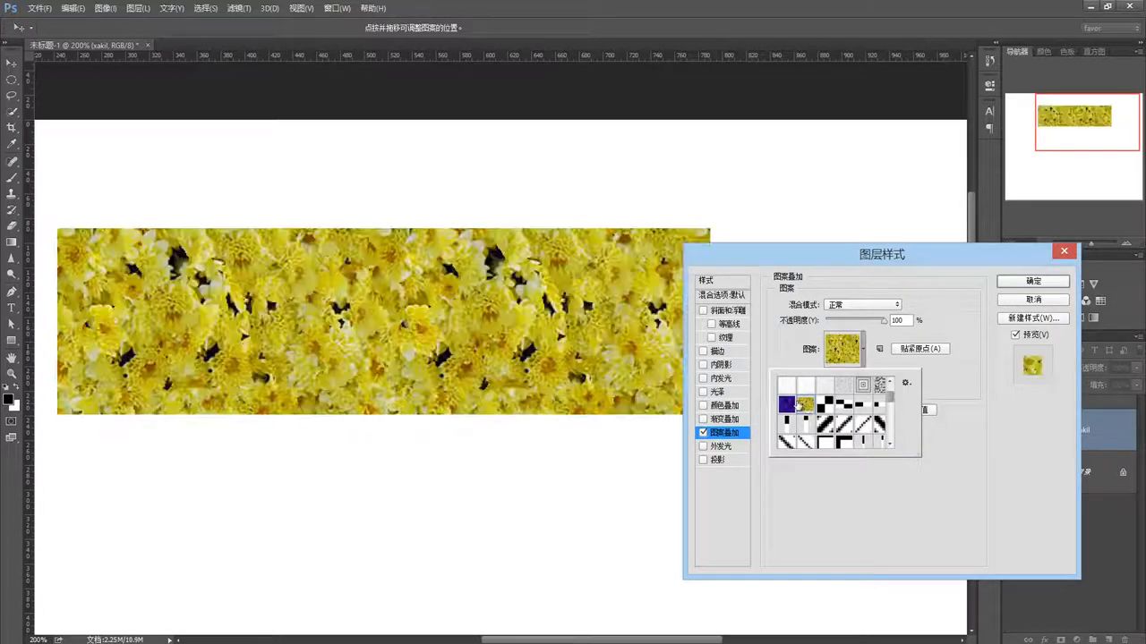
- Reposition the flower pattern within the rectangle and set its scale to 221%, keeping opacity at 100%
{"action": "left_click_drag", "start_coordinate": [520, 317], "coordinate": [528, 262]}
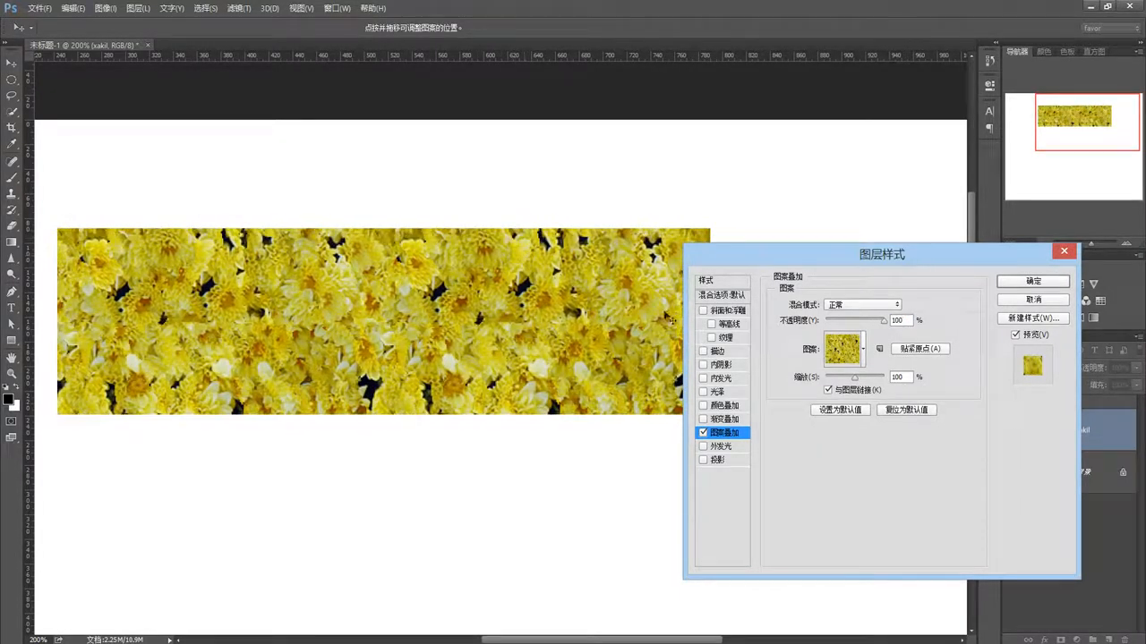
{"action": "left_click_drag", "start_coordinate": [853, 380], "coordinate": [859, 383]}
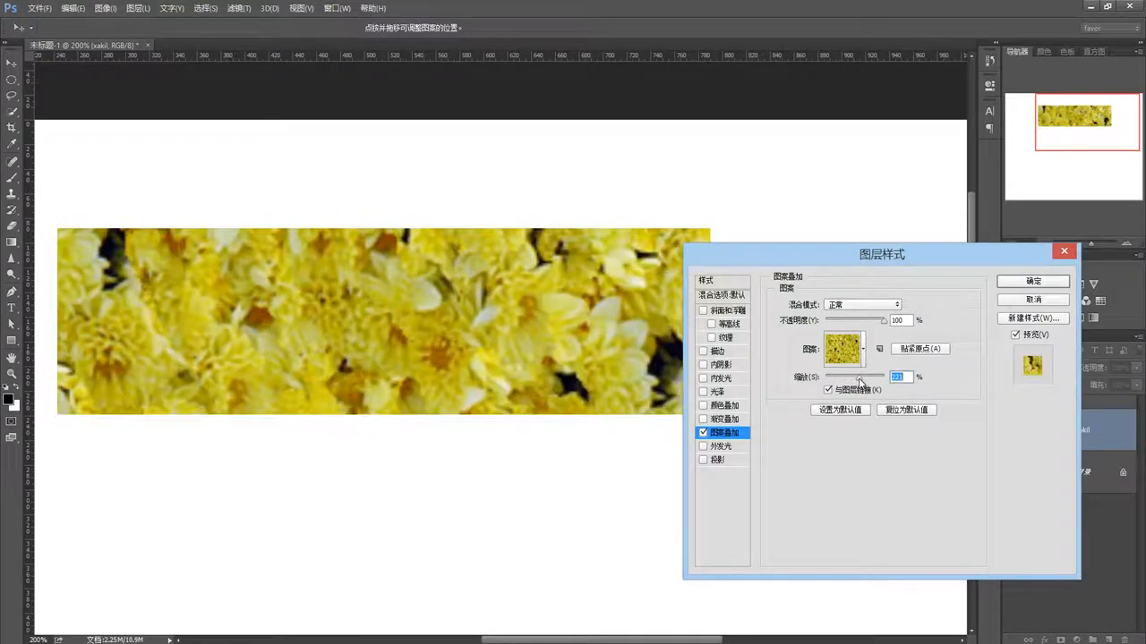
{"action": "mouse_move", "coordinate": [885, 324]}
{"action": "left_mouse_down"}
{"action": "mouse_move", "coordinate": [867, 325]}
{"action": "mouse_move", "coordinate": [892, 323]}
{"action": "left_mouse_up"}
- Replace the Pattern Overlay effect with an Outer Glow effect and set the glow color to red ff0000
{"action": "left_click", "coordinate": [703, 433]}
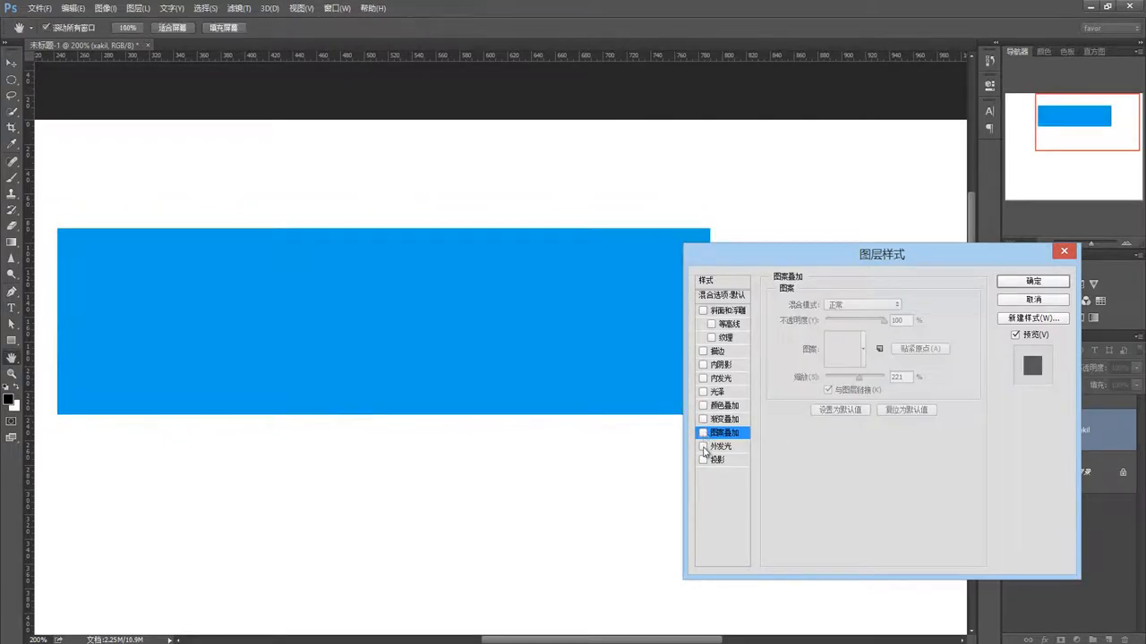
{"action": "left_click", "coordinate": [725, 446]}
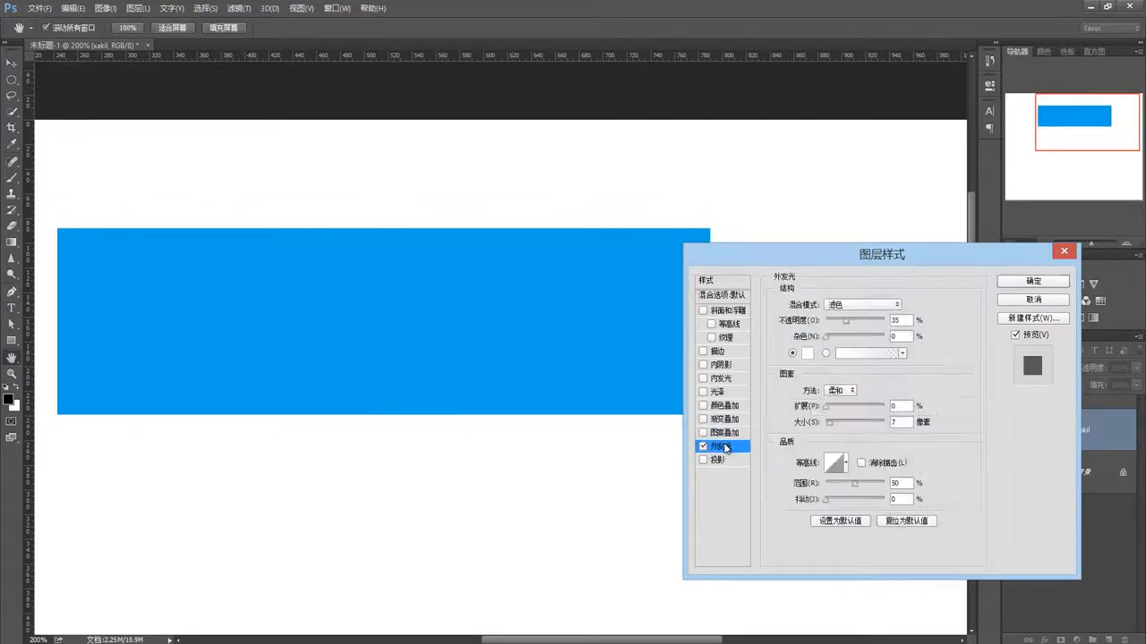
{"action": "left_click", "coordinate": [806, 352]}
{"action": "left_click", "coordinate": [481, 370]}
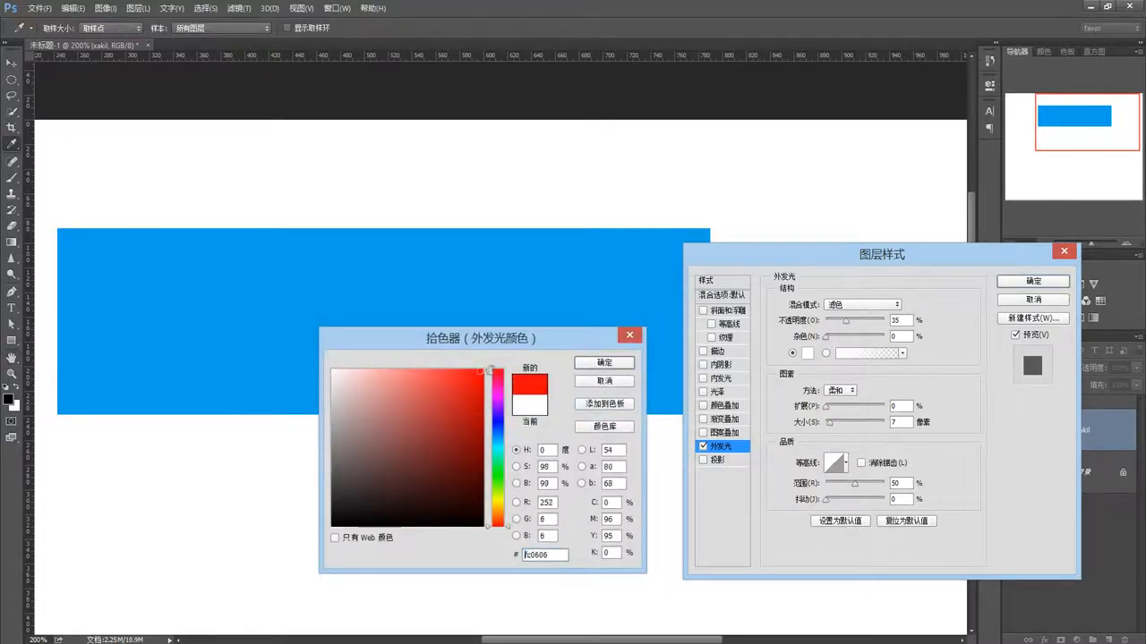
{"action": "left_click", "coordinate": [484, 368]}
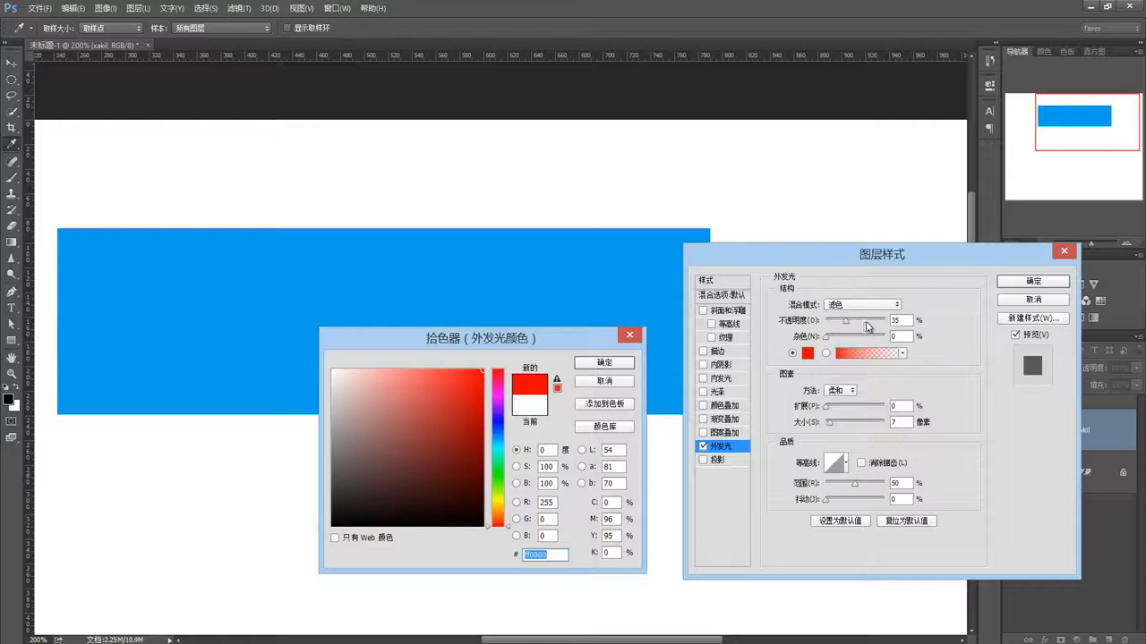
{"action": "left_click", "coordinate": [604, 362]}
- Set the outer glow's noise to 20%, opacity to 63%, spread to 49% and blend mode to Normal
{"action": "left_click_drag", "start_coordinate": [825, 337], "coordinate": [865, 324]}
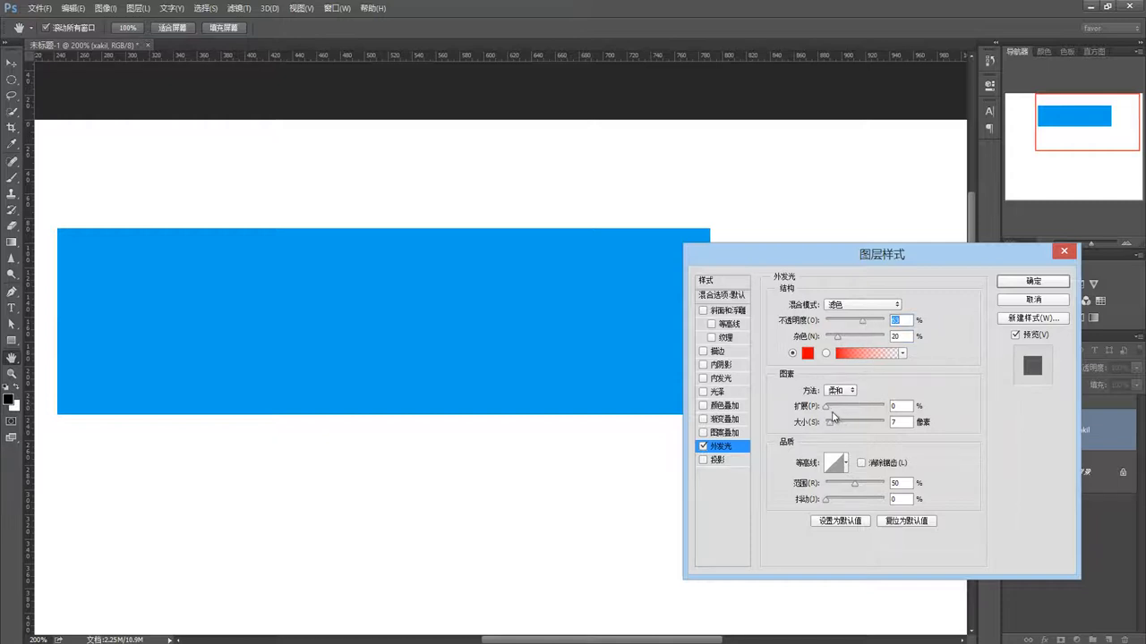
{"action": "left_click_drag", "start_coordinate": [828, 408], "coordinate": [844, 407]}
{"action": "left_click", "coordinate": [886, 305]}
{"action": "left_click", "coordinate": [845, 308]}
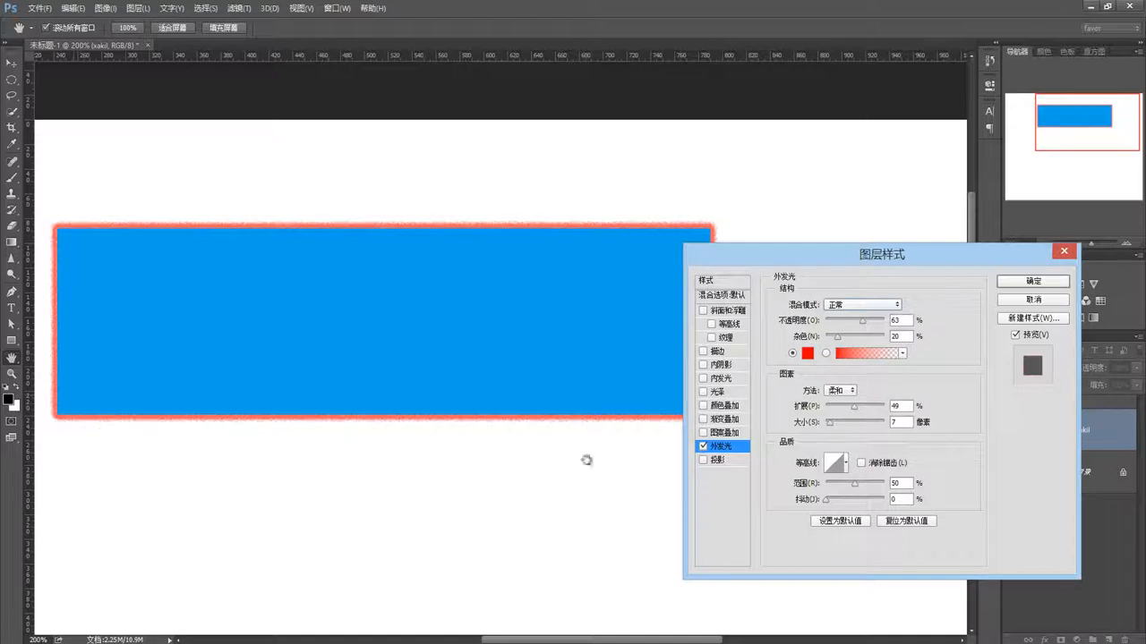
- Set the outer glow's noise to 0% and opacity to 85%, trying the Soft Light blend mode before returning to Normal
{"action": "mouse_move", "coordinate": [862, 321]}
{"action": "left_mouse_down"}
{"action": "mouse_move", "coordinate": [827, 342]}
{"action": "mouse_move", "coordinate": [864, 327]}
{"action": "left_mouse_up"}
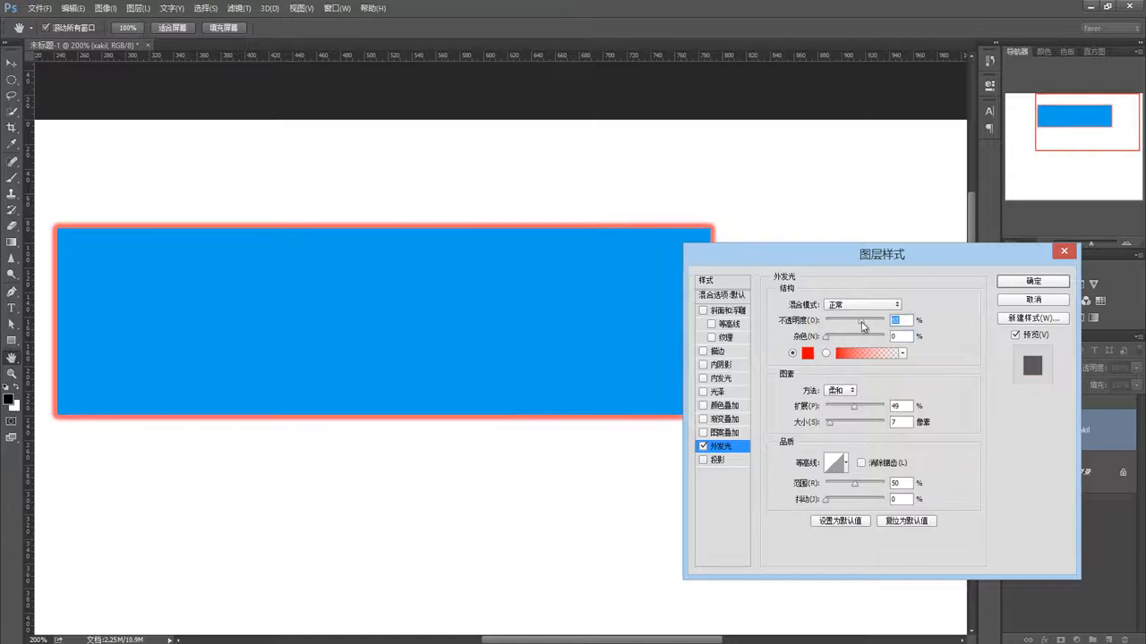
{"action": "left_click", "coordinate": [863, 305]}
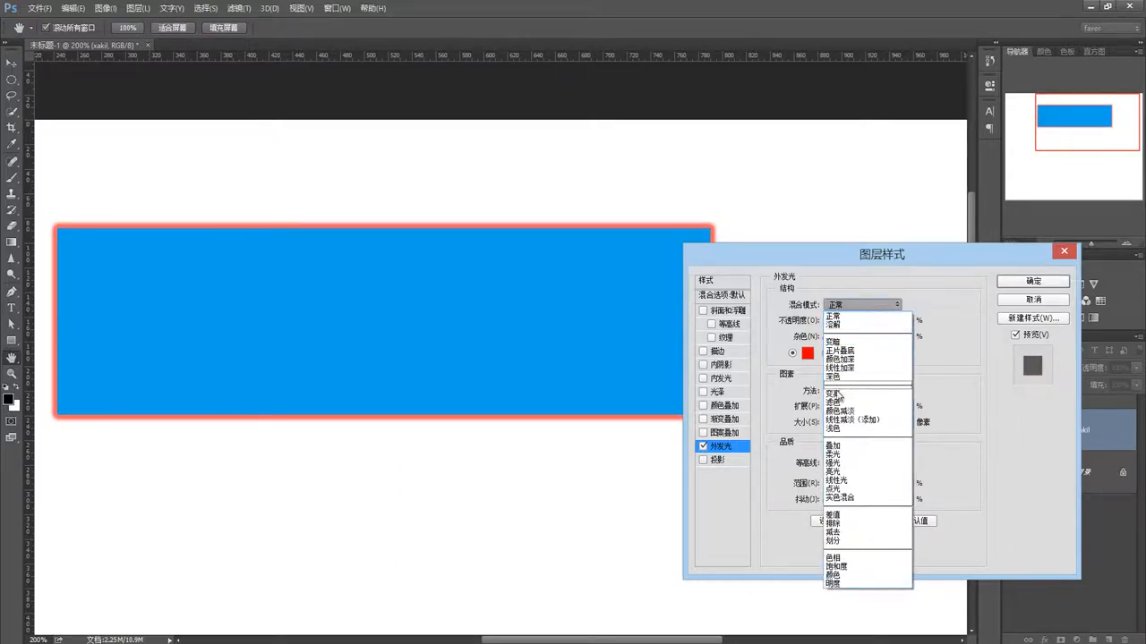
{"action": "left_click", "coordinate": [836, 454]}
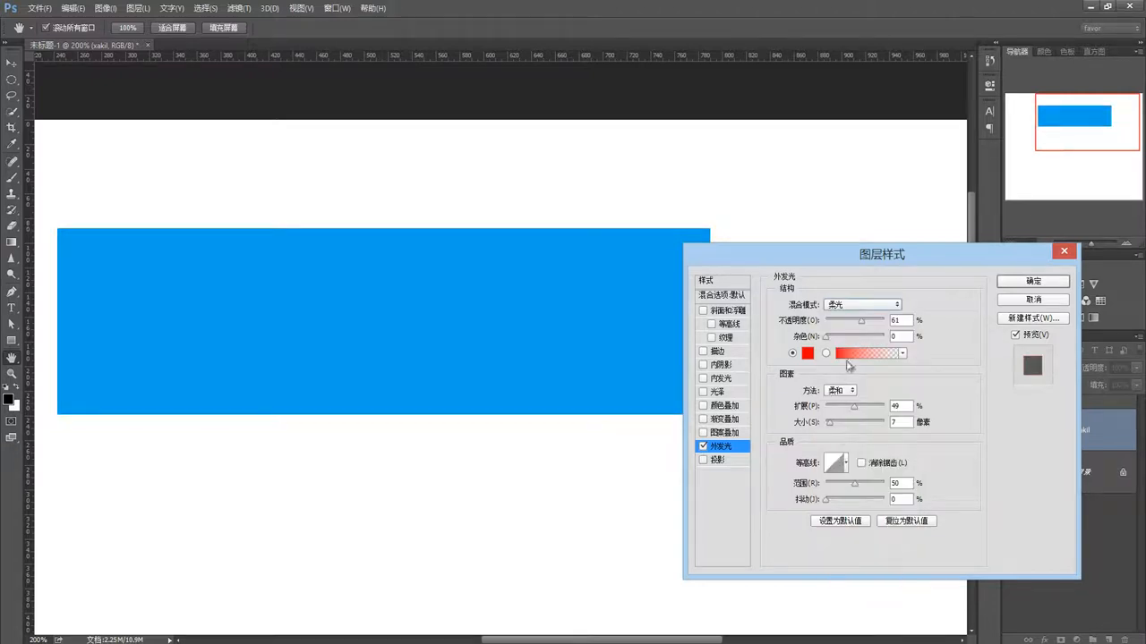
{"action": "left_click_drag", "start_coordinate": [860, 320], "coordinate": [877, 327]}
{"action": "left_click", "coordinate": [875, 306]}
{"action": "left_click", "coordinate": [850, 315]}
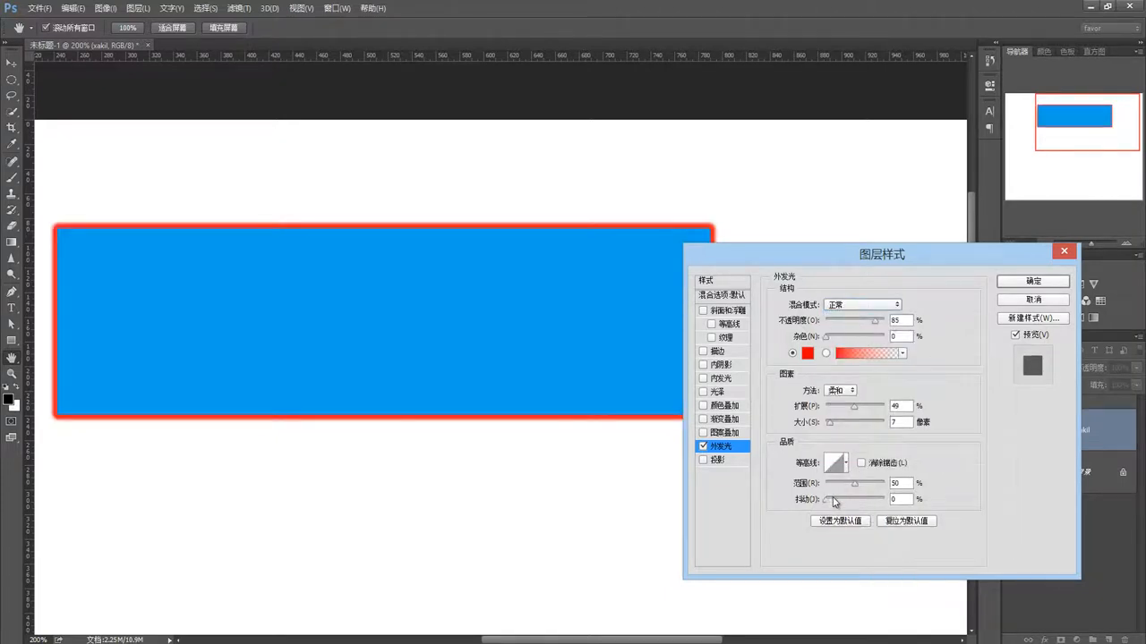
- Set the outer glow's jitter to 20% and its range to 46%
{"action": "left_click_drag", "start_coordinate": [827, 503], "coordinate": [855, 490]}
{"action": "left_click", "coordinate": [856, 486]}
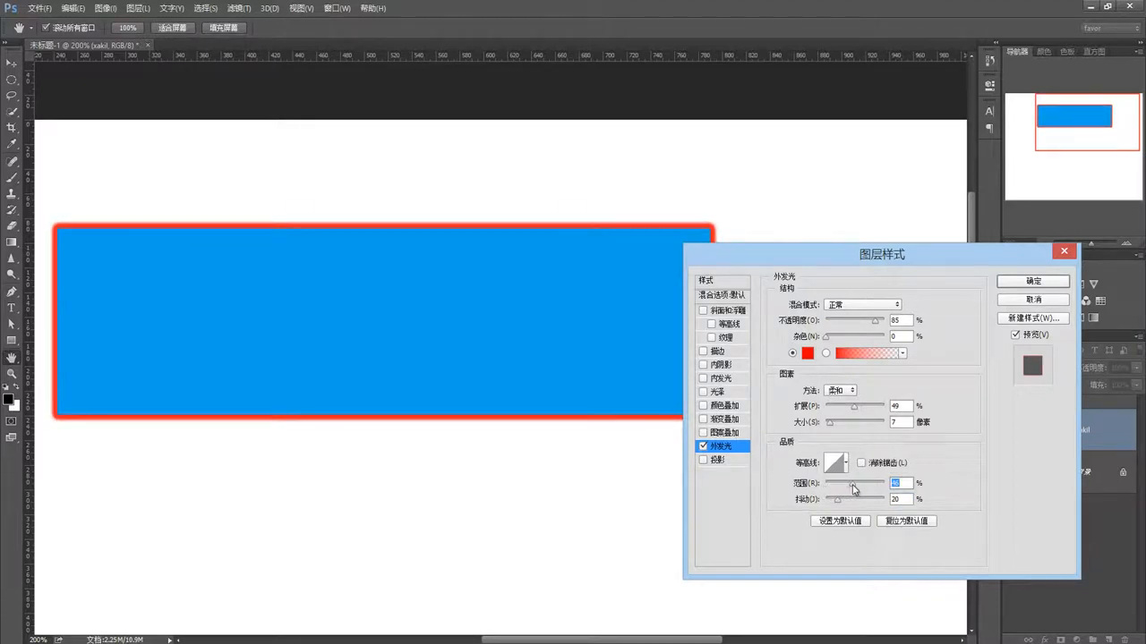
- Replace the Outer Glow effect with a Drop Shadow, setting its distance to 19 px and size to 10 px
{"action": "left_click", "coordinate": [703, 447]}
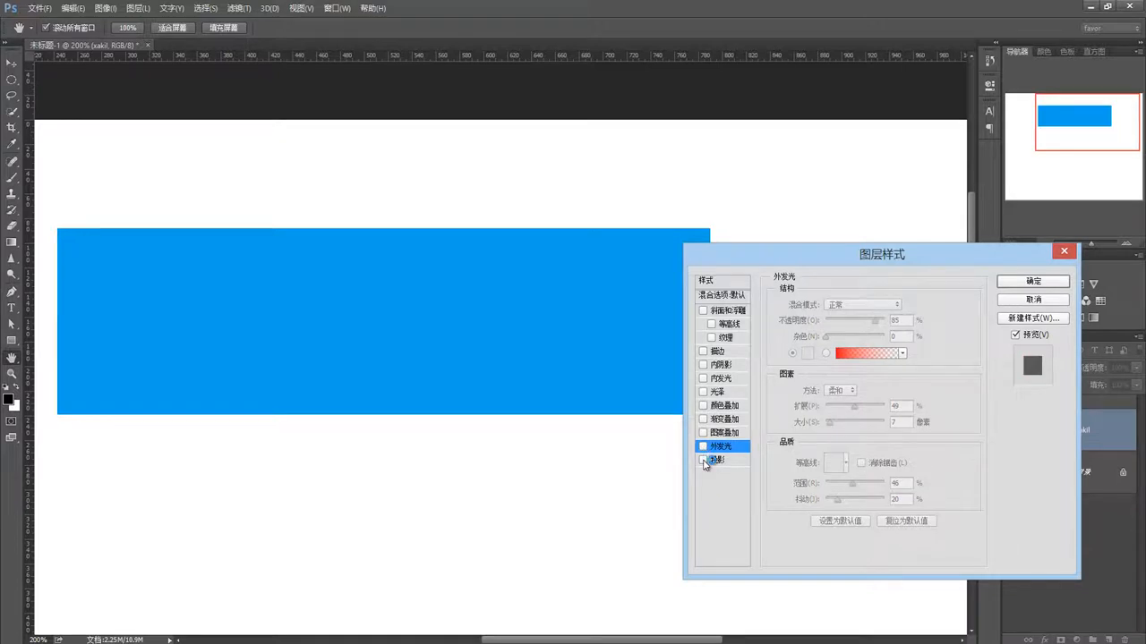
{"action": "left_click", "coordinate": [704, 460]}
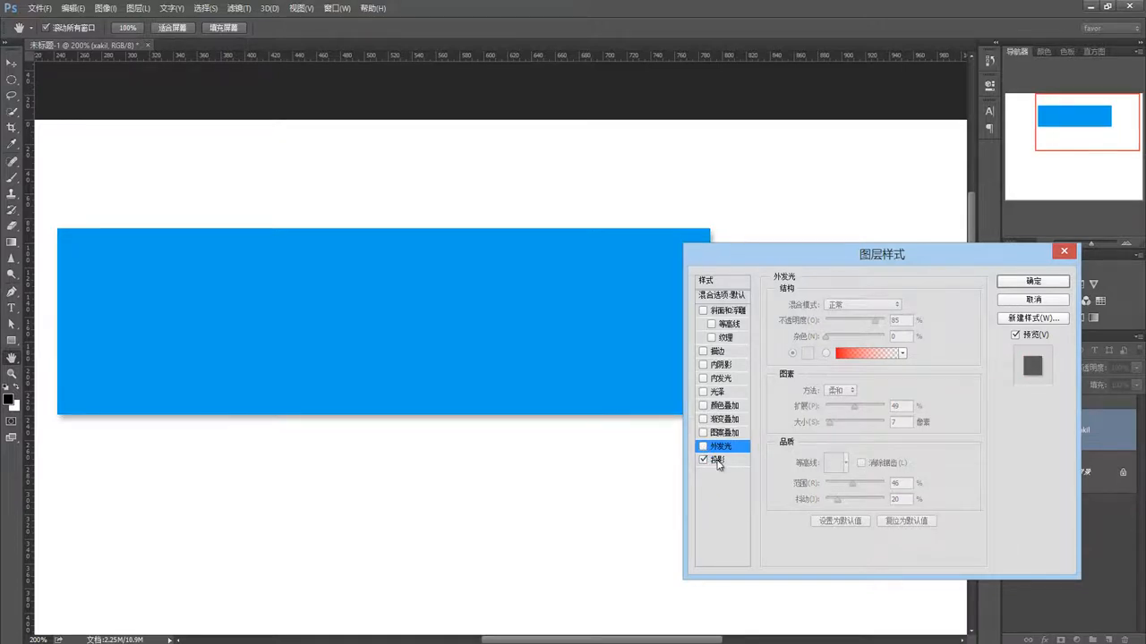
{"action": "left_click", "coordinate": [718, 460]}
{"action": "left_click_drag", "start_coordinate": [759, 265], "coordinate": [867, 261]}
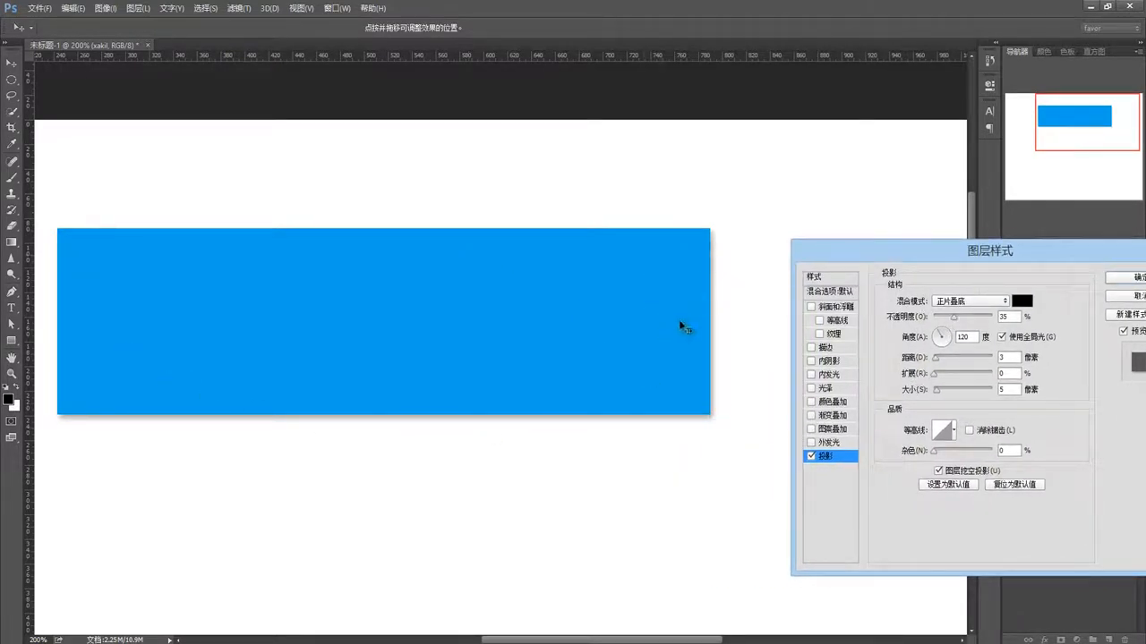
{"action": "left_click_drag", "start_coordinate": [850, 256], "coordinate": [800, 249]}
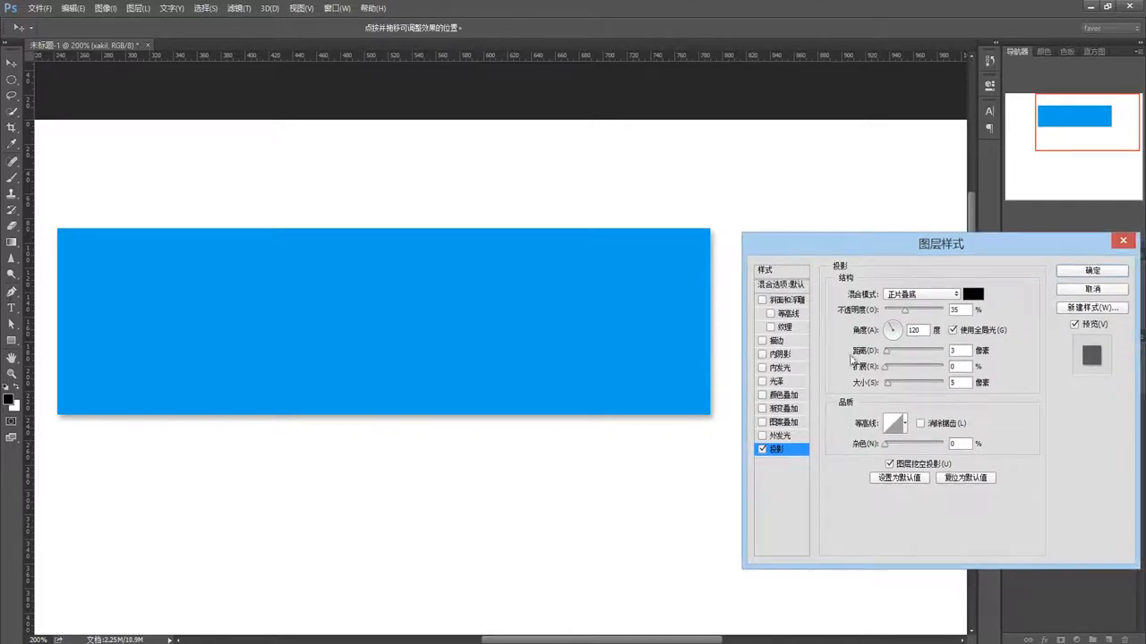
{"action": "left_click_drag", "start_coordinate": [888, 384], "coordinate": [896, 353]}
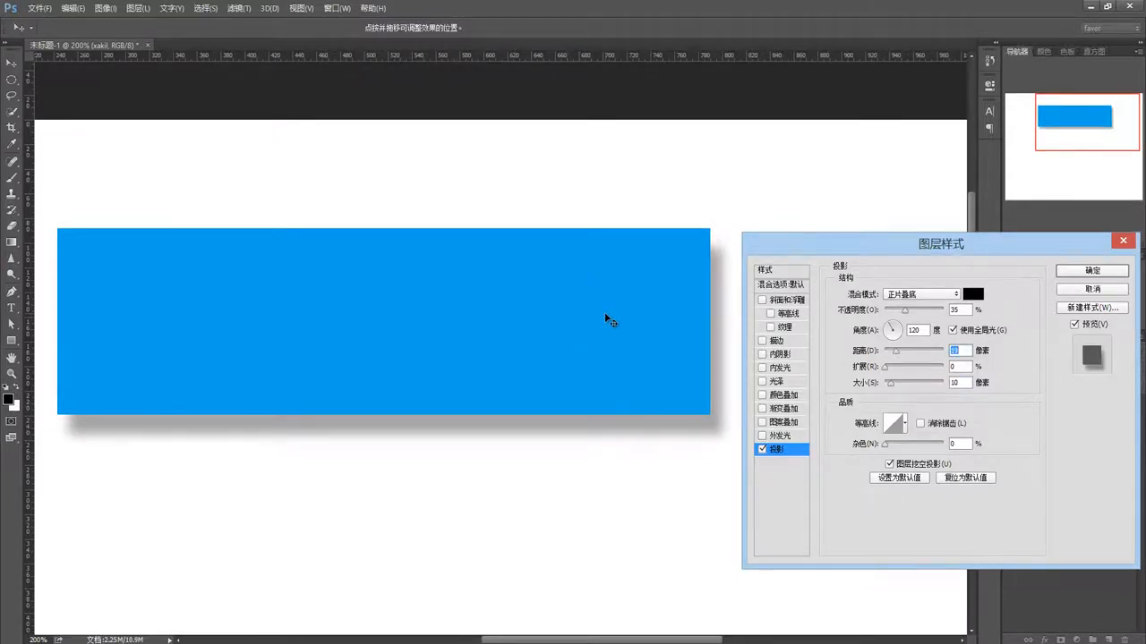
- Try red f80a0a and the lighter fa8c8c as the drop shadow color, discarding the change
{"action": "mouse_move", "coordinate": [802, 250]}
{"action": "left_mouse_down"}
{"action": "mouse_move", "coordinate": [757, 256]}
{"action": "mouse_move", "coordinate": [800, 264]}
{"action": "left_mouse_up"}
{"action": "left_click", "coordinate": [944, 307]}
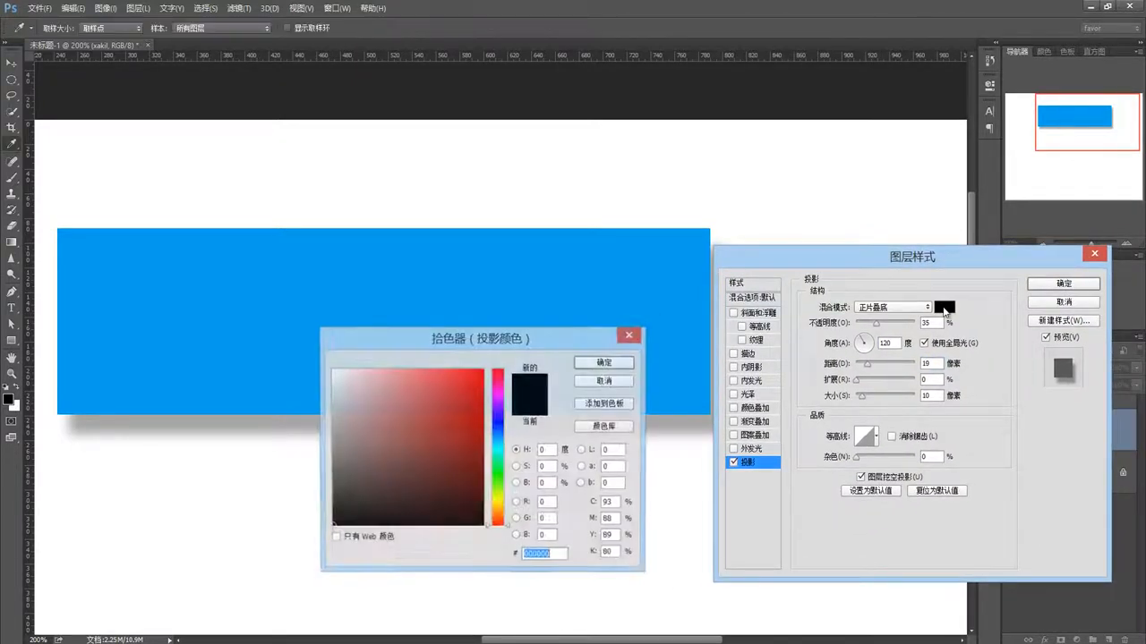
{"action": "left_click", "coordinate": [478, 373]}
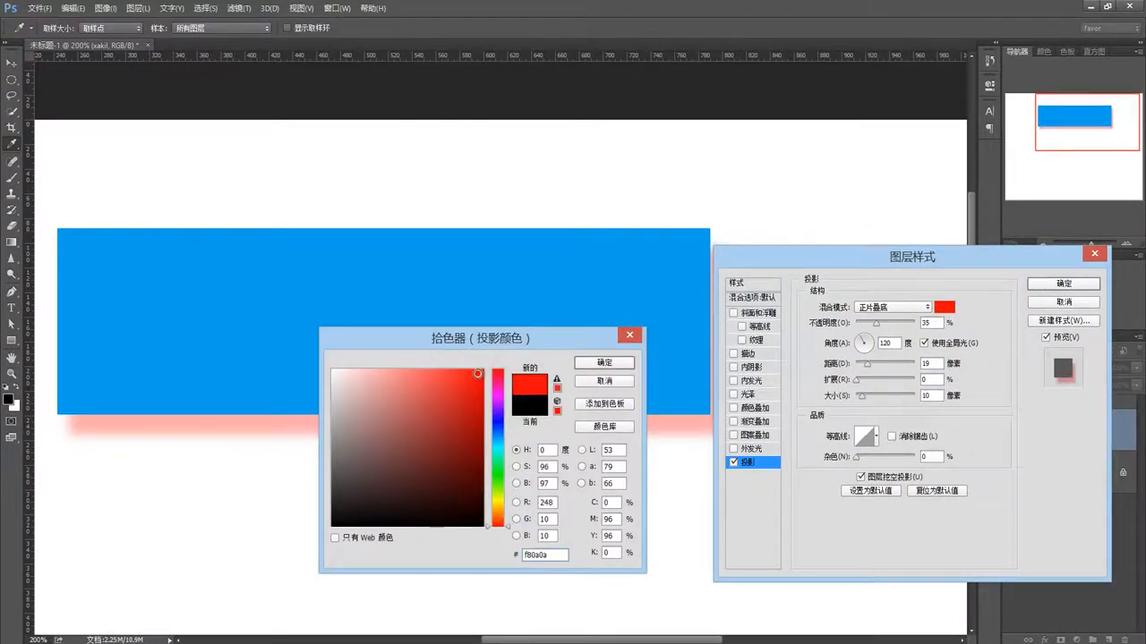
{"action": "left_click_drag", "start_coordinate": [469, 373], "coordinate": [399, 371]}
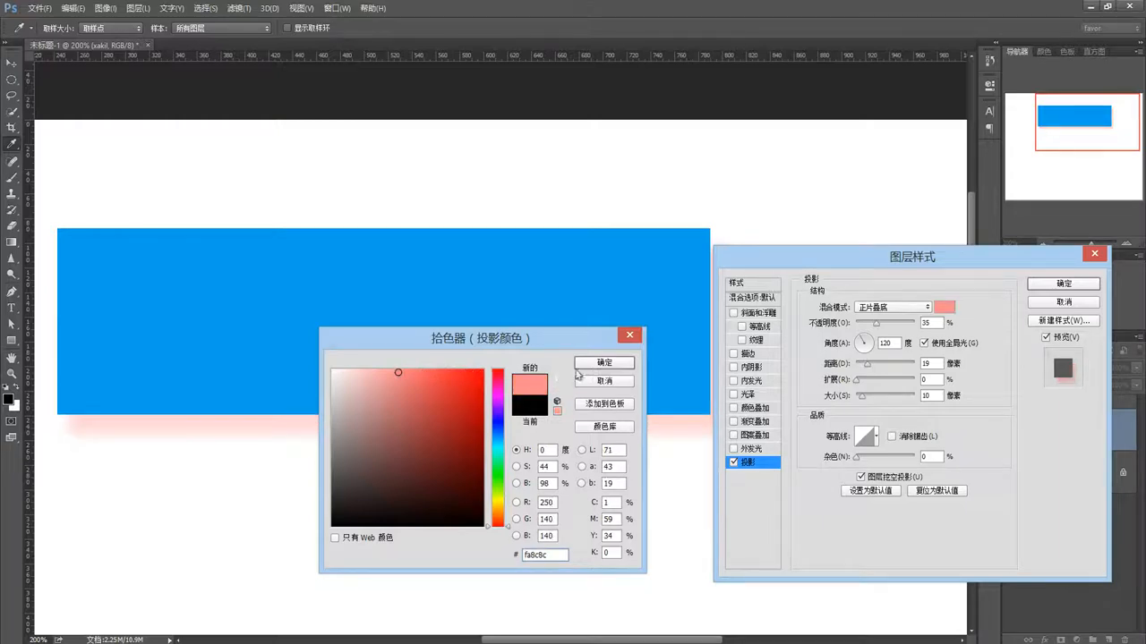
{"action": "left_click", "coordinate": [630, 334]}
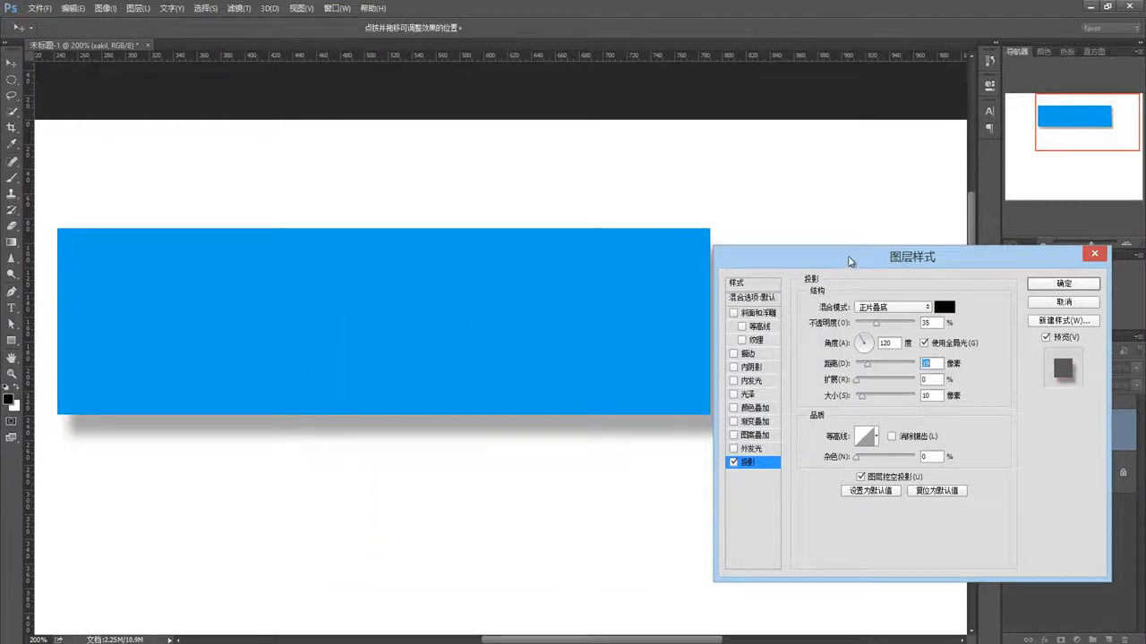
- Accept the drop shadow layer style on the rectangle and hide the effect on the xakil layer
{"action": "left_click_drag", "start_coordinate": [850, 256], "coordinate": [469, 249]}
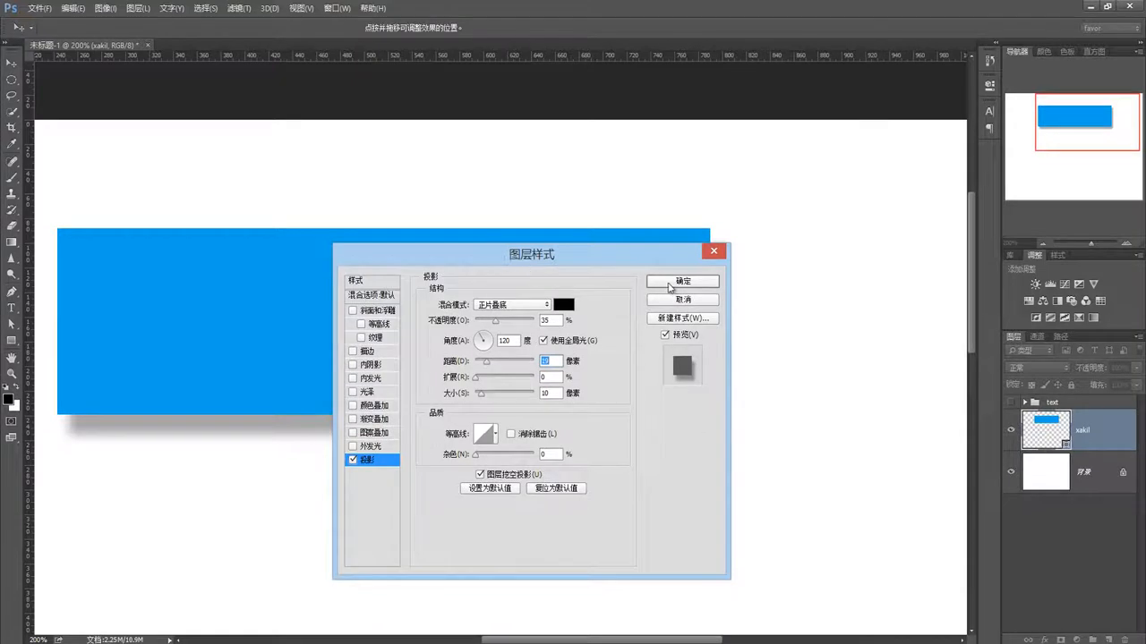
{"action": "left_click", "coordinate": [682, 276]}
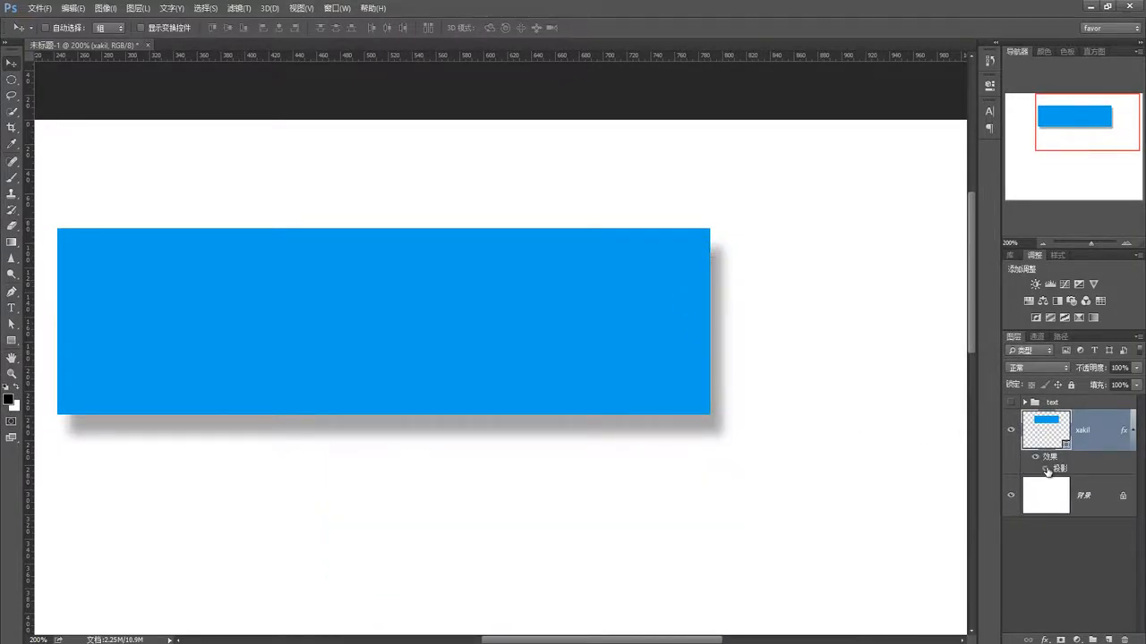
{"action": "left_click", "coordinate": [1046, 469]}
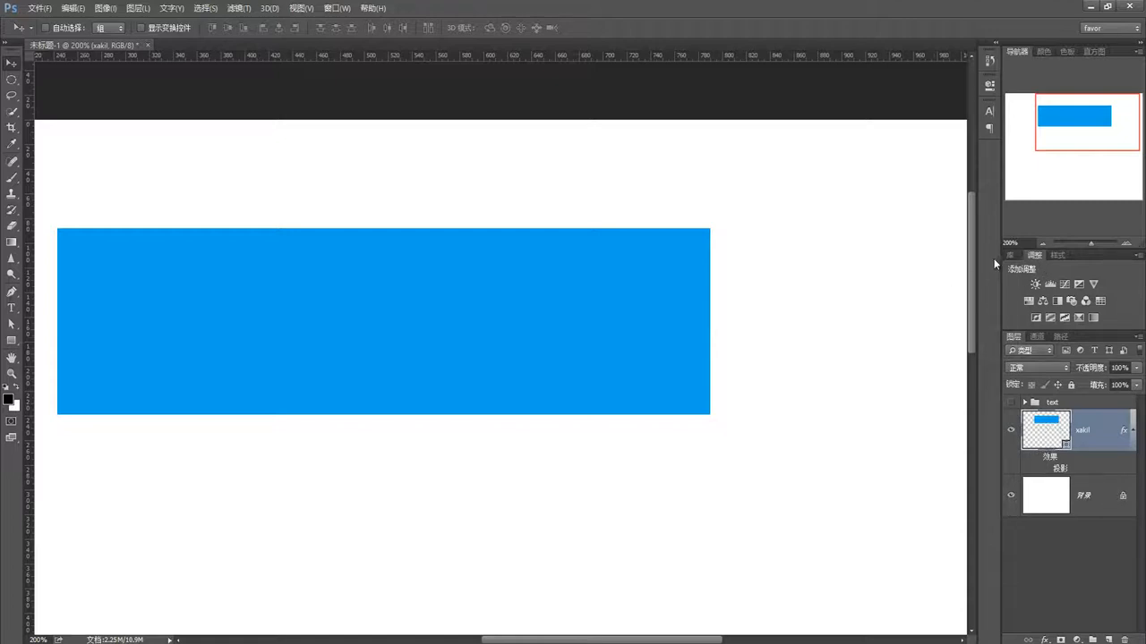
- Display the preset styles and try the glossy blue, the orange-olive gradient and the multicolored pattern presets on the rectangle
{"action": "left_click_drag", "start_coordinate": [967, 261], "coordinate": [930, 262]}
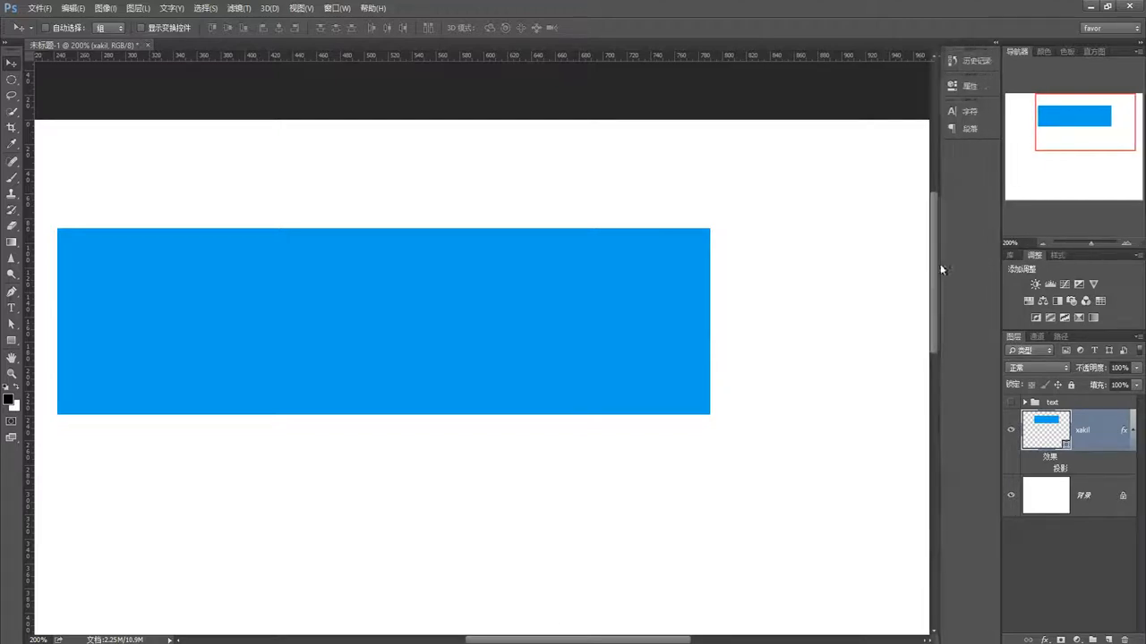
{"action": "left_click", "coordinate": [1055, 255]}
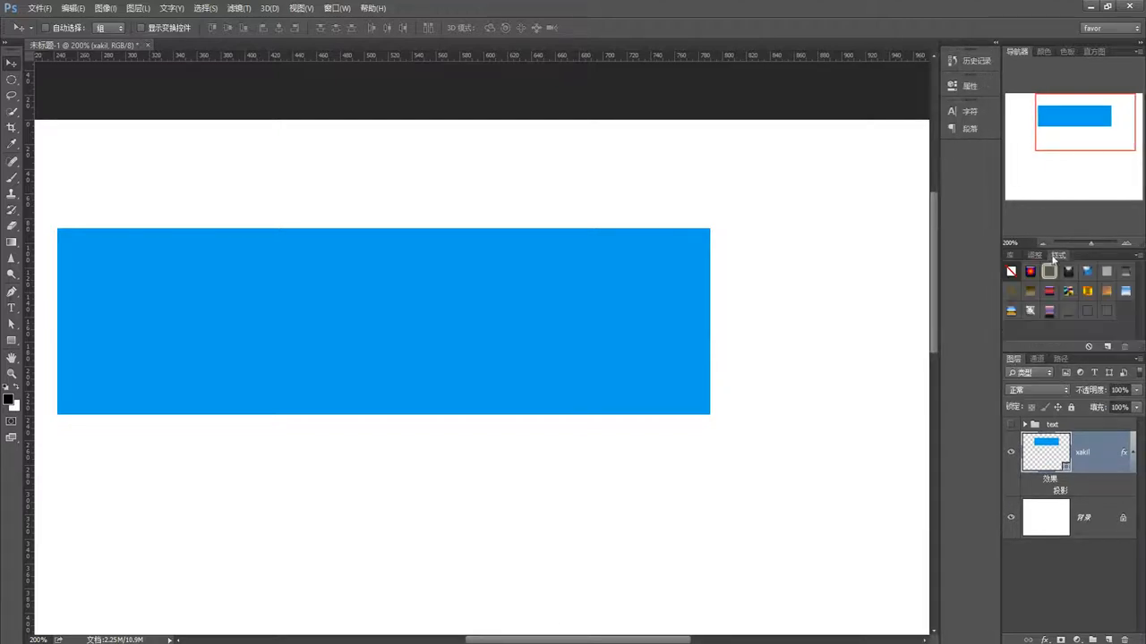
{"action": "left_click", "coordinate": [336, 8]}
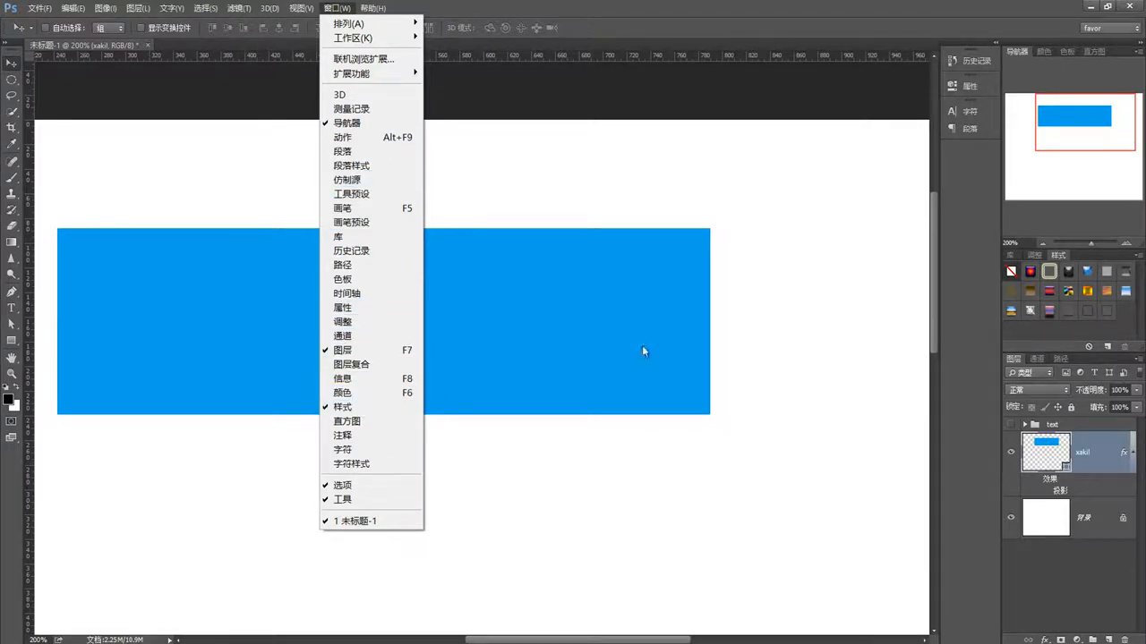
{"action": "left_click", "coordinate": [1054, 446]}
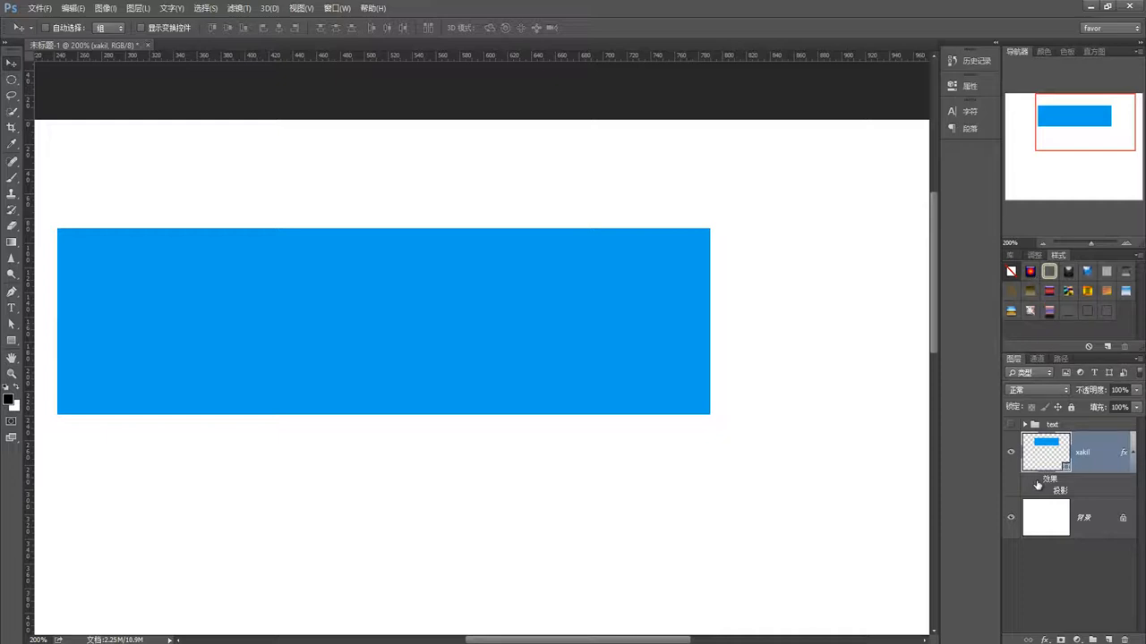
{"action": "left_click", "coordinate": [1035, 480]}
{"action": "left_click", "coordinate": [1085, 273]}
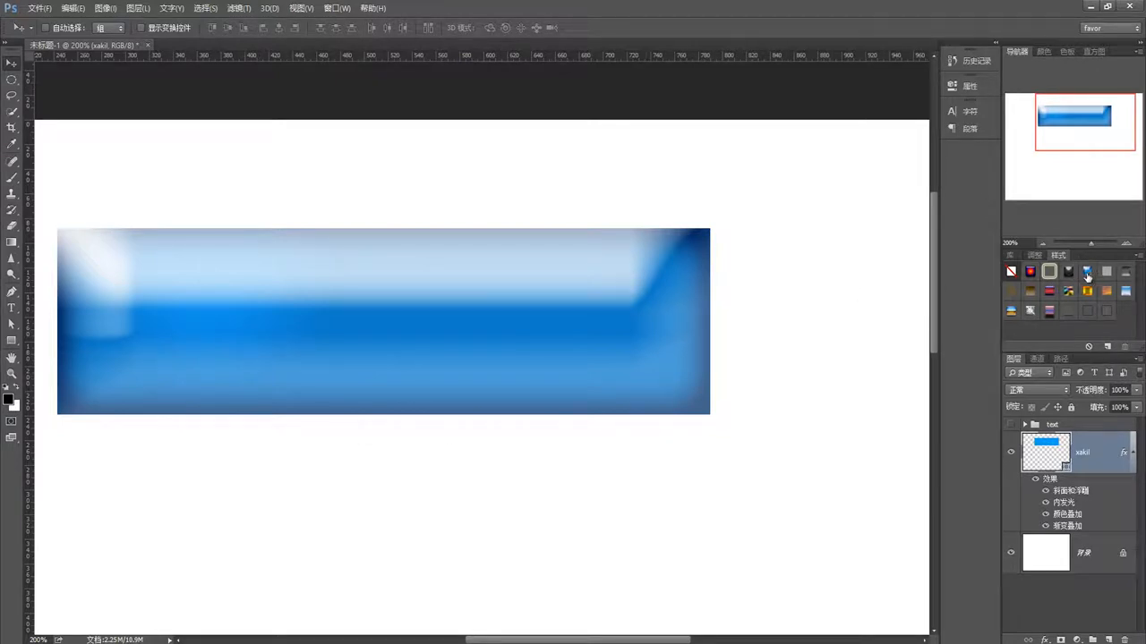
{"action": "left_click", "coordinate": [1069, 292]}
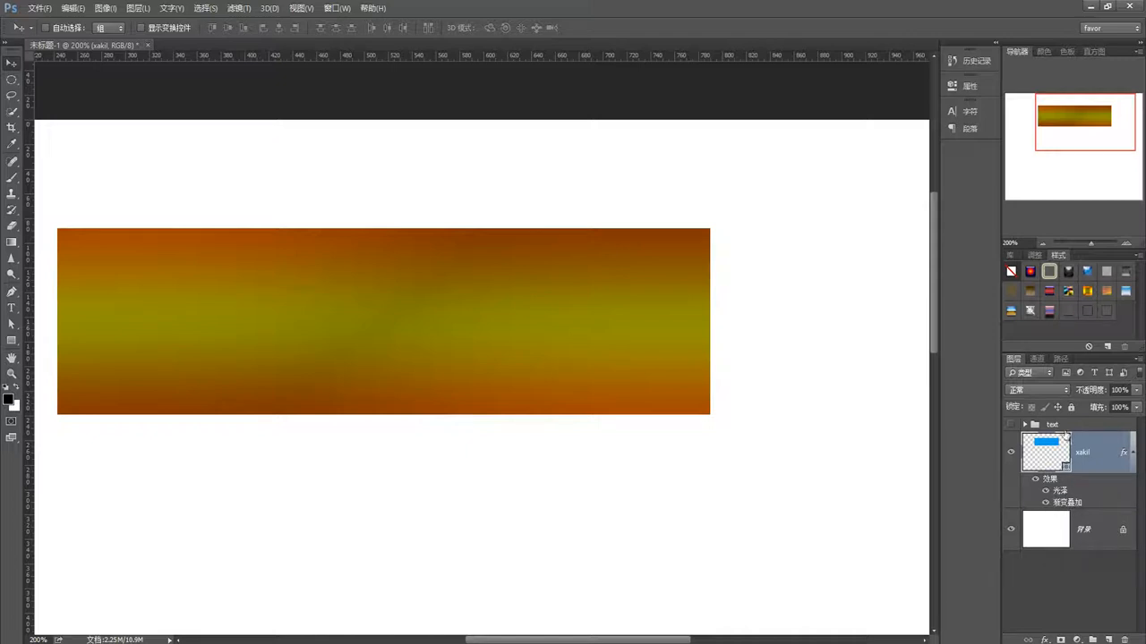
{"action": "left_click", "coordinate": [1106, 292]}
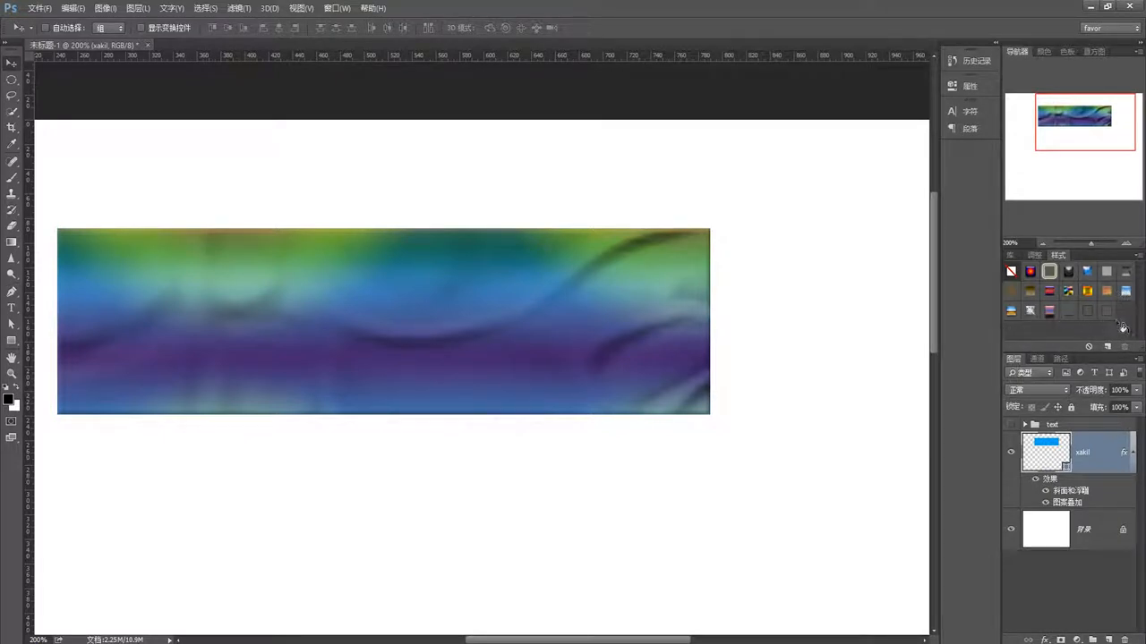
- Append the KS style set to the presets and apply its fiery style, followed by its glossy blue style, to the rectangle
{"action": "left_click", "coordinate": [1138, 257]}
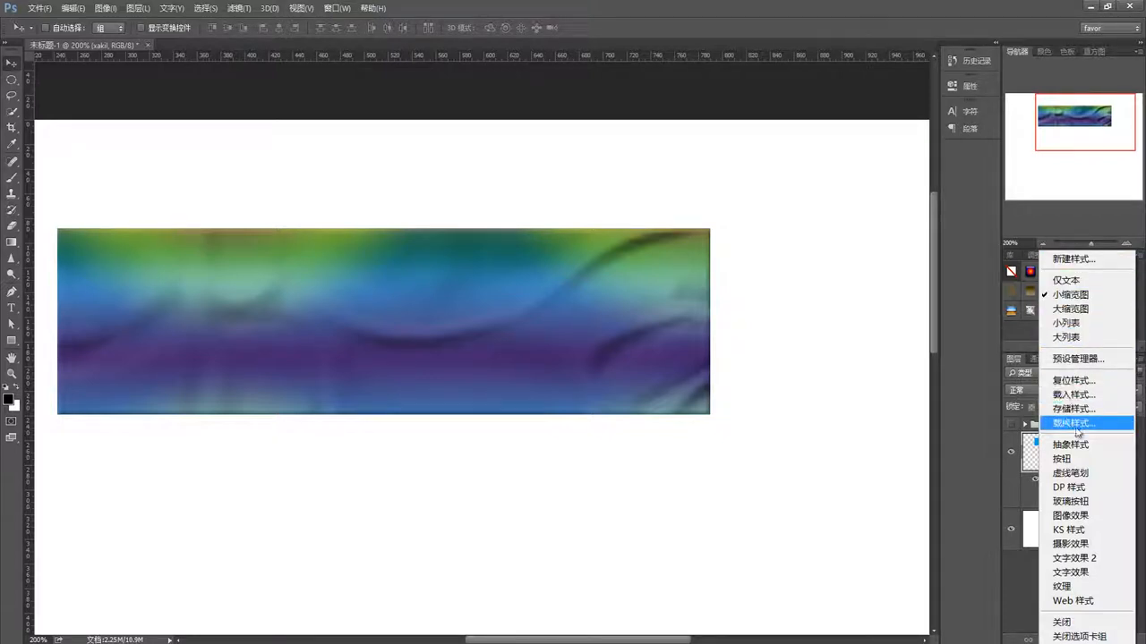
{"action": "left_click", "coordinate": [1071, 535]}
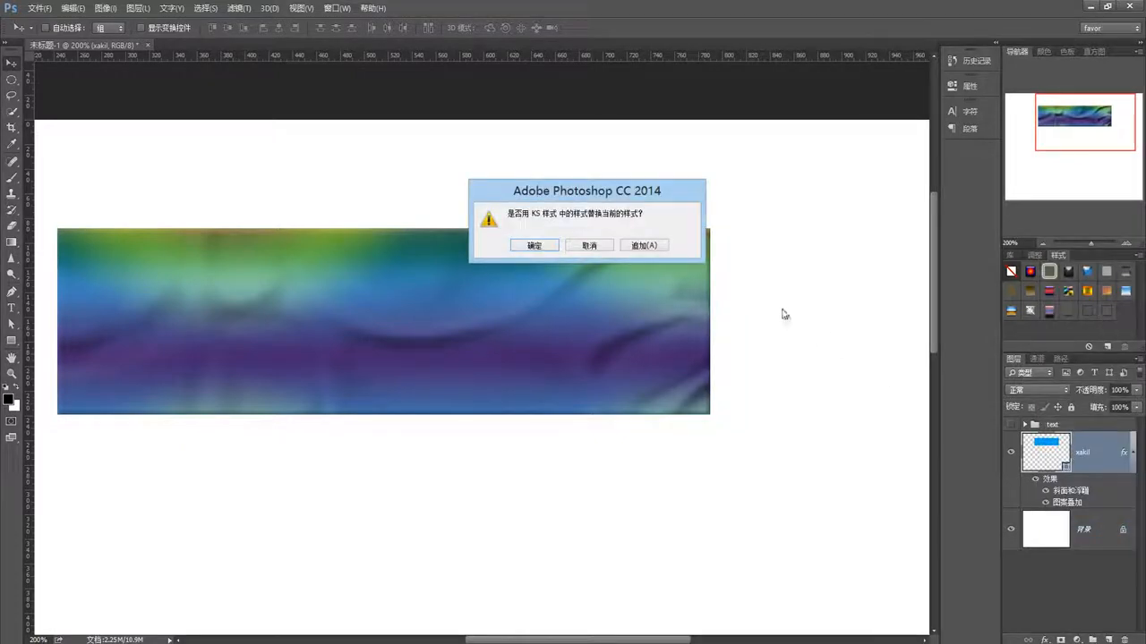
{"action": "left_click", "coordinate": [643, 246]}
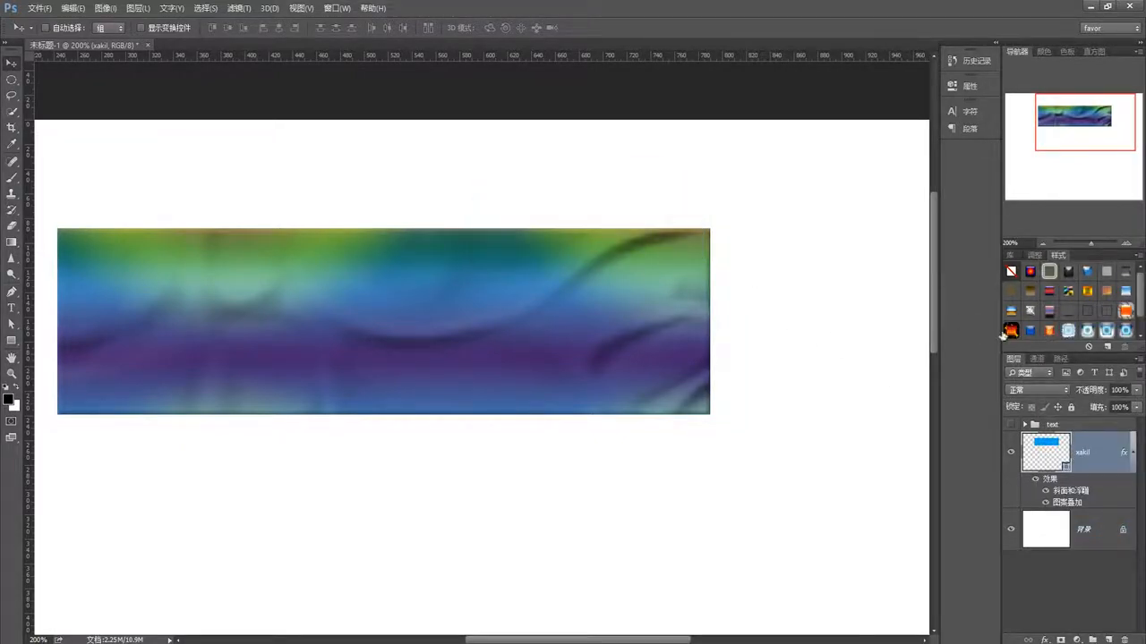
{"action": "left_click", "coordinate": [1009, 331]}
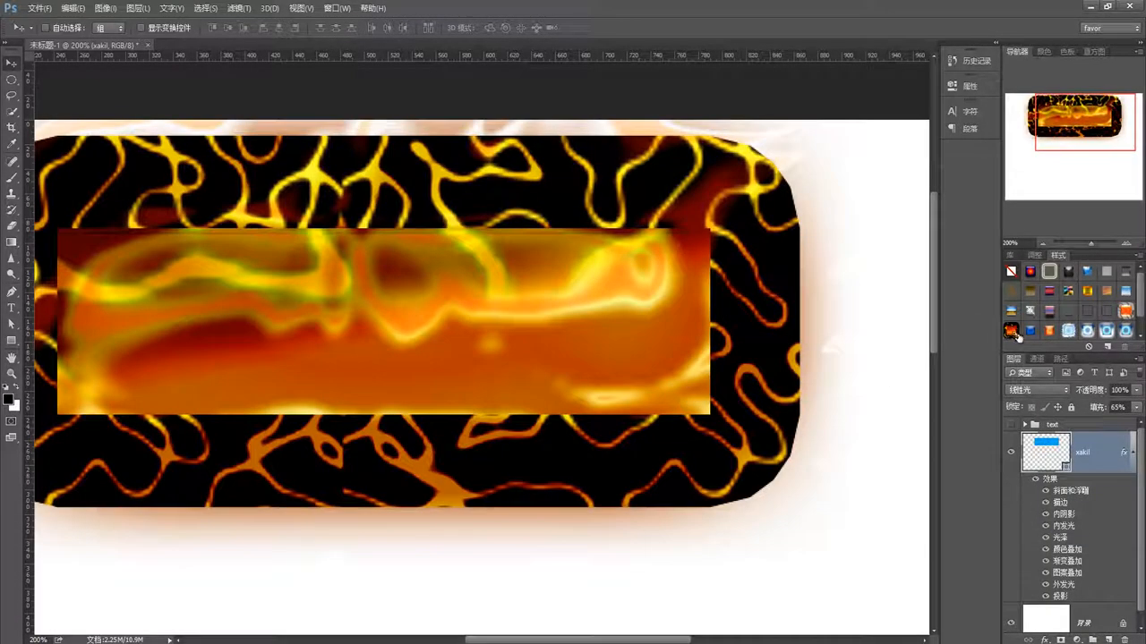
{"action": "left_click", "coordinate": [1031, 332]}
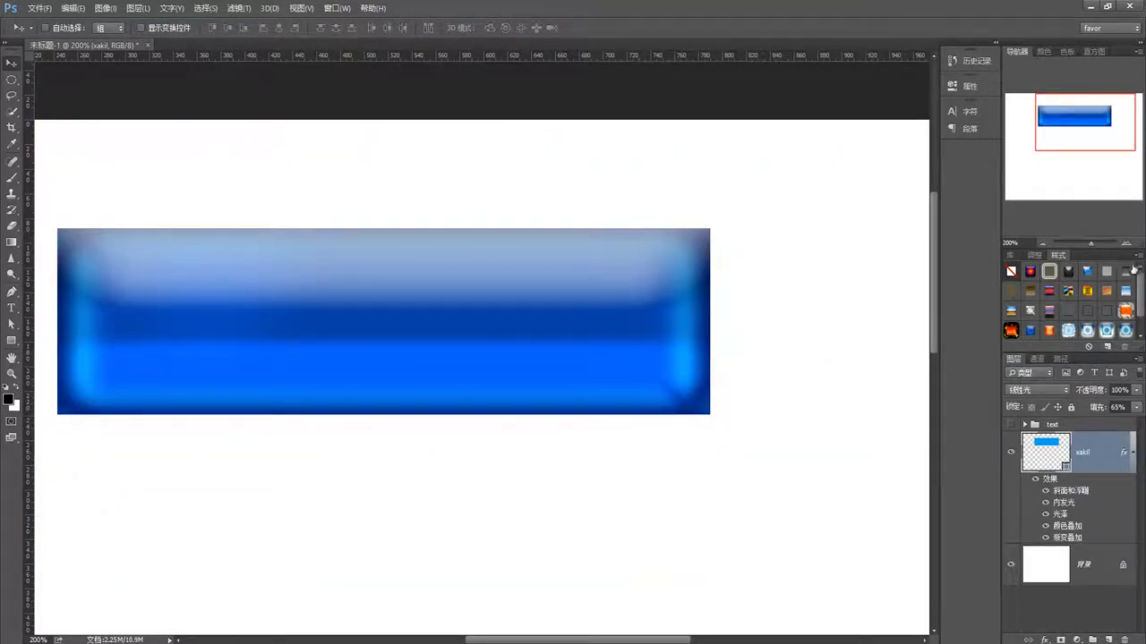
- Load the style file 220款web2.0样式.asl from the PS样式 folder into the style presets
{"action": "left_click", "coordinate": [1139, 255]}
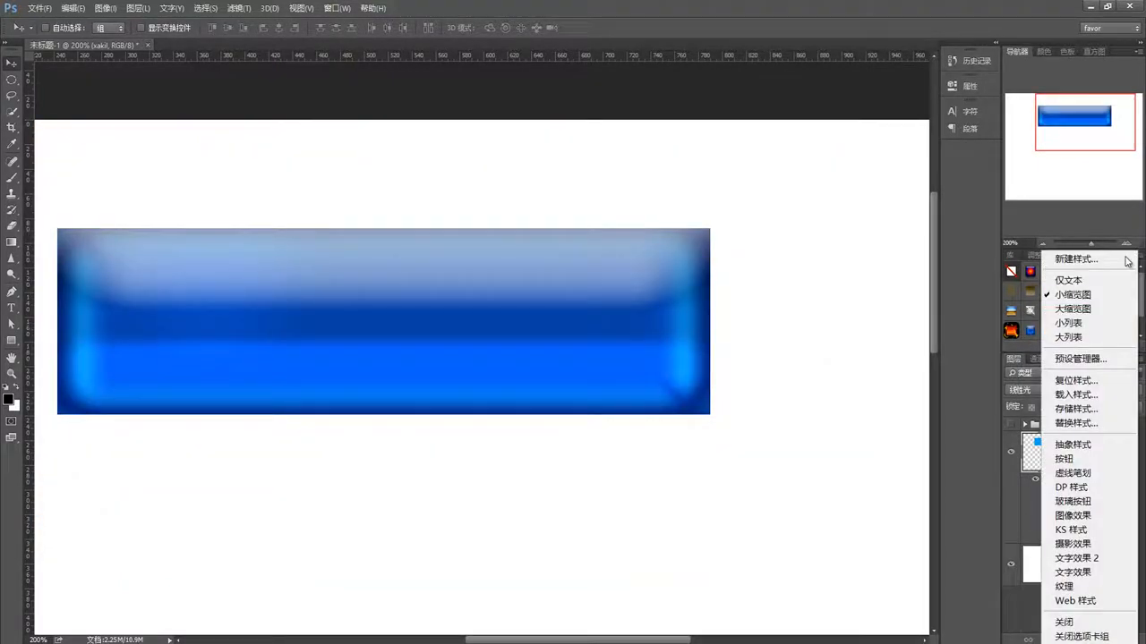
{"action": "left_click", "coordinate": [1079, 394]}
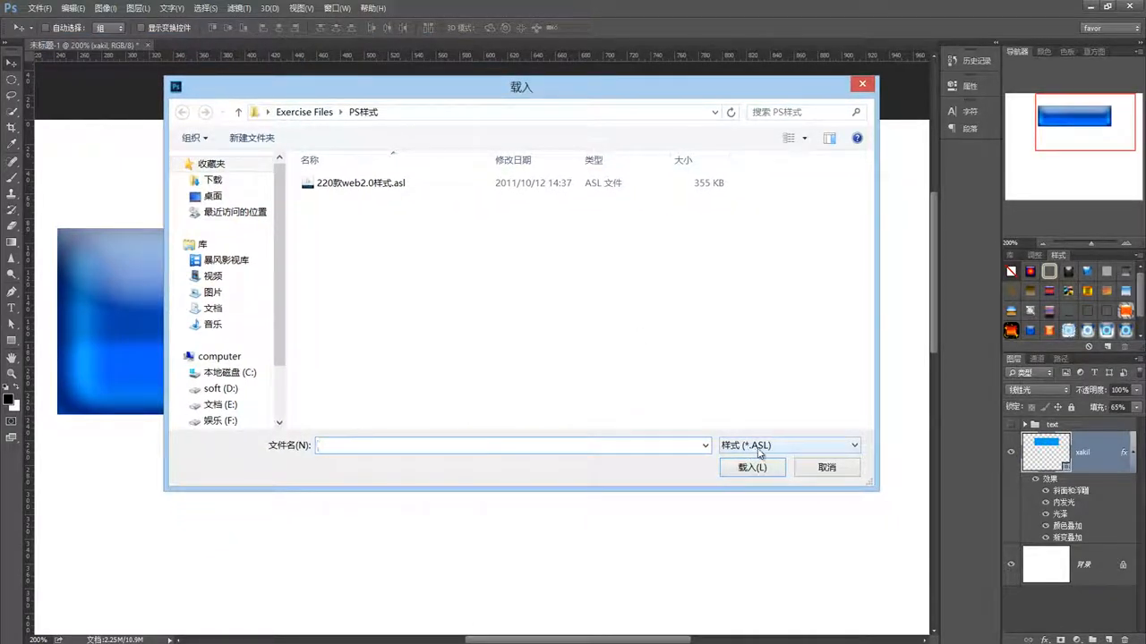
{"action": "left_click", "coordinate": [337, 184]}
{"action": "left_click", "coordinate": [752, 469]}
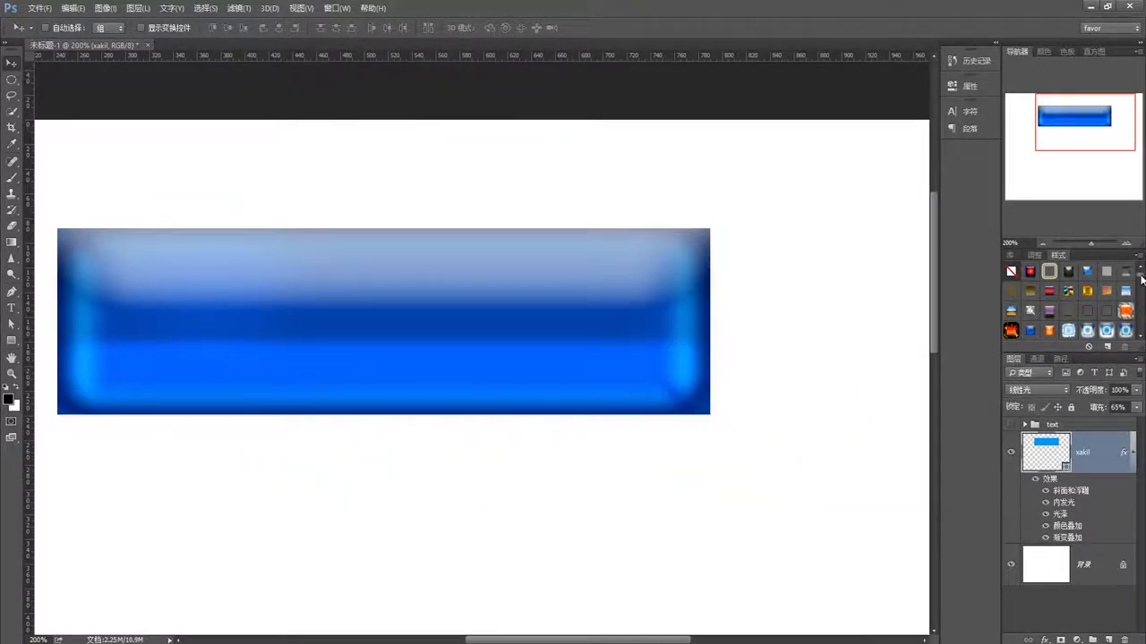
- Apply the red web style to the rectangle, followed by the black style with a gray upper half
{"action": "scroll", "coordinate": [1088, 296], "scroll_direction": "down", "scroll_amount": 5}
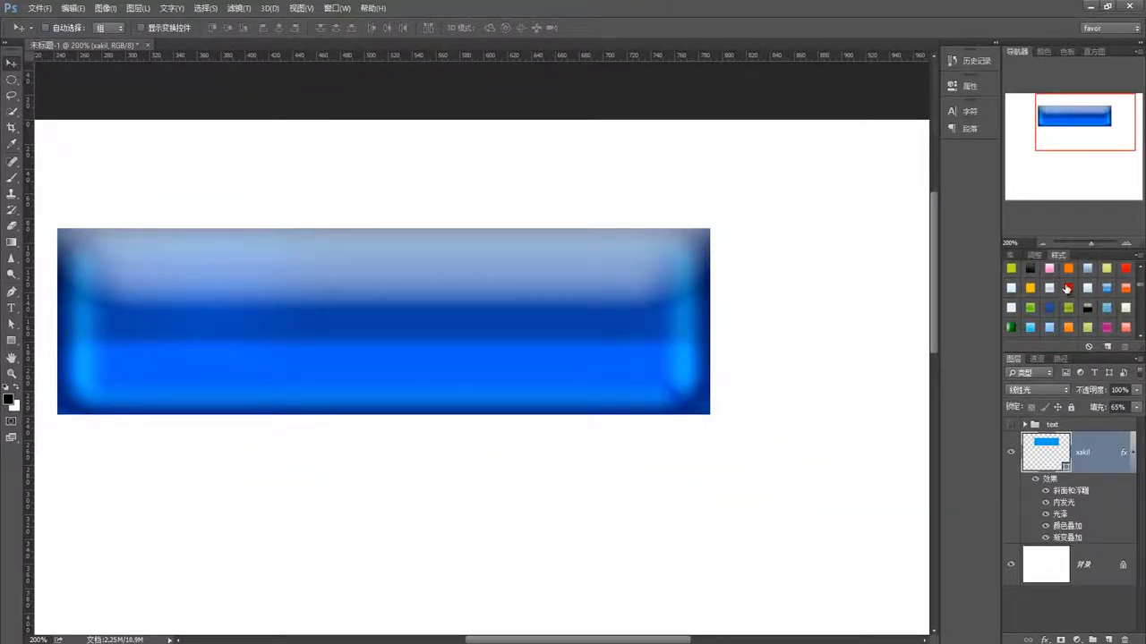
{"action": "left_click", "coordinate": [1067, 288]}
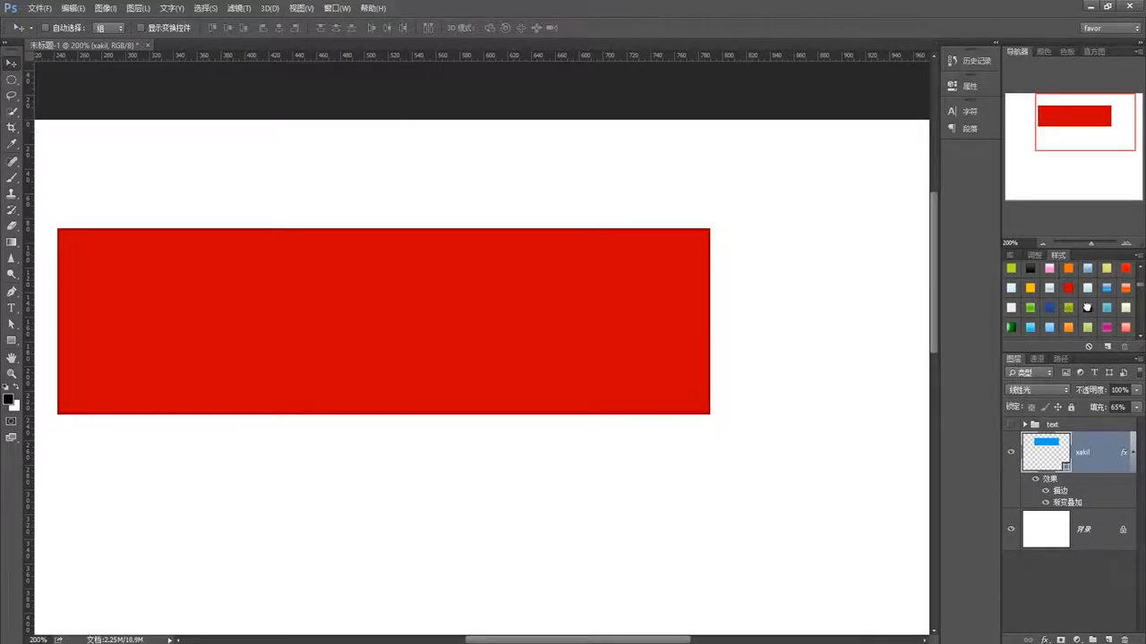
{"action": "left_click", "coordinate": [1087, 307]}
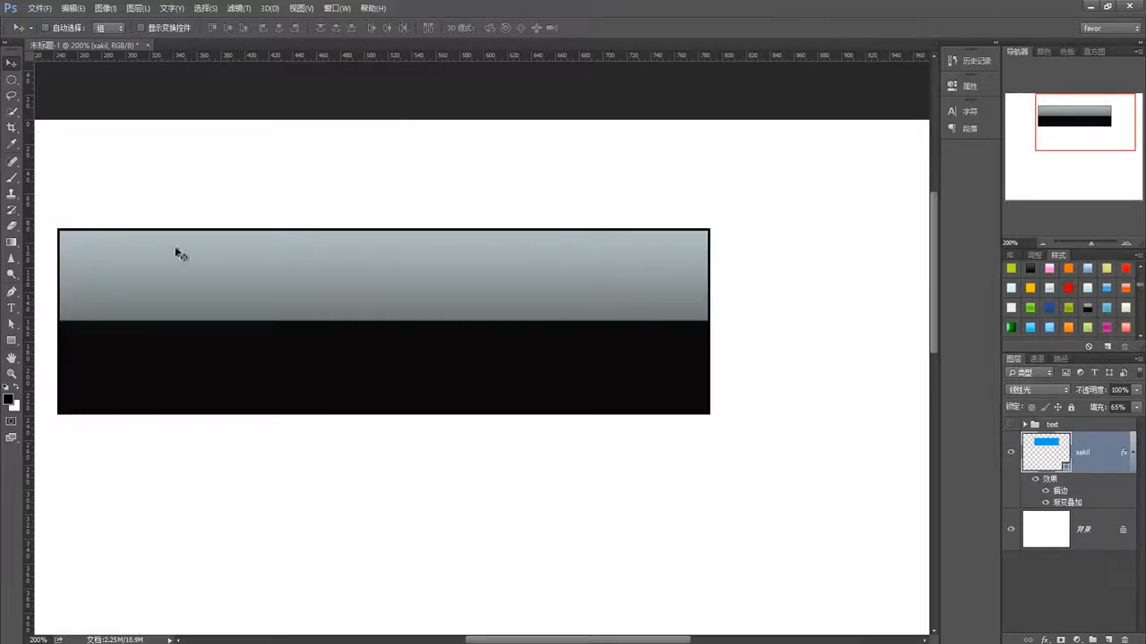
- Hide the xakil rectangle layer, show and expand the text group, and select its text01 layer
{"action": "left_click", "coordinate": [1011, 455]}
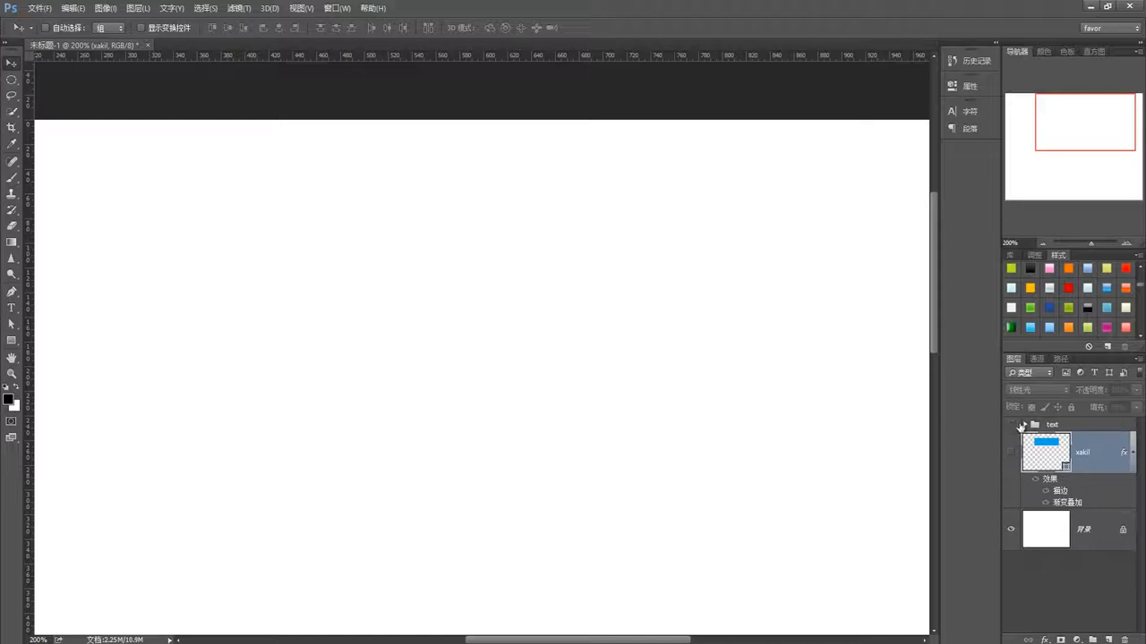
{"action": "left_click", "coordinate": [1024, 425]}
{"action": "left_click", "coordinate": [1011, 454]}
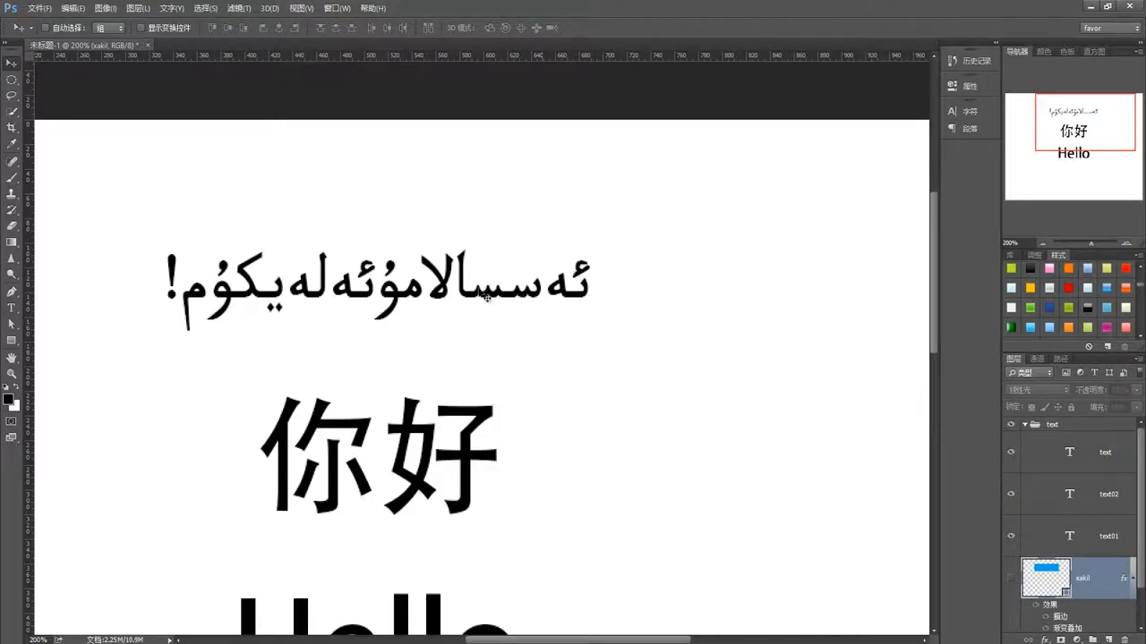
{"action": "left_click", "coordinate": [1074, 462]}
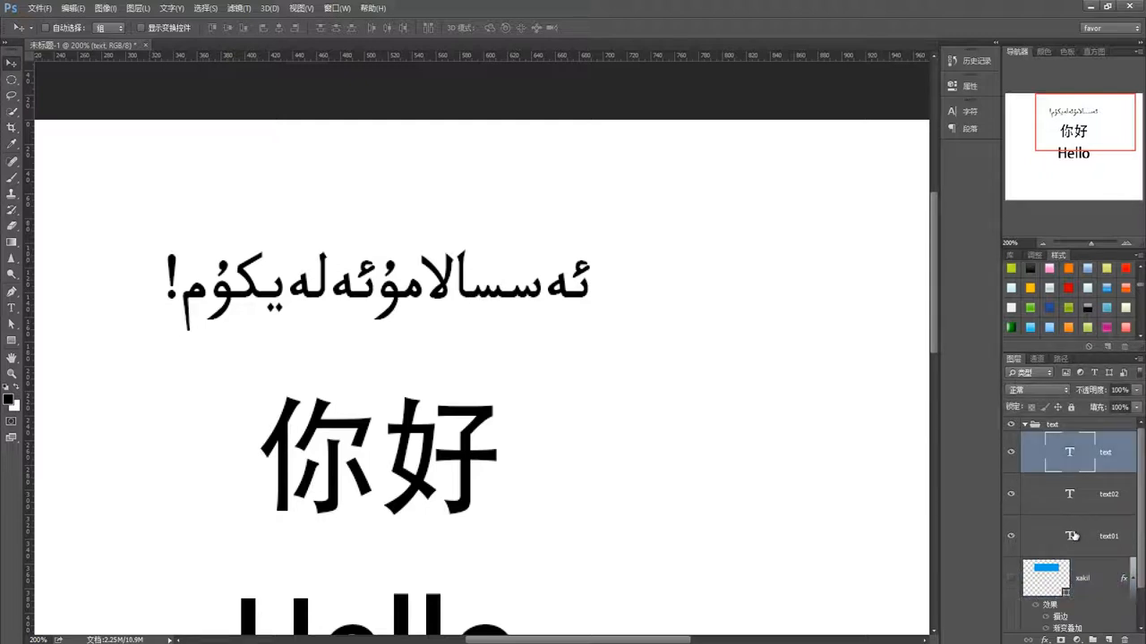
{"action": "left_click", "coordinate": [1073, 538]}
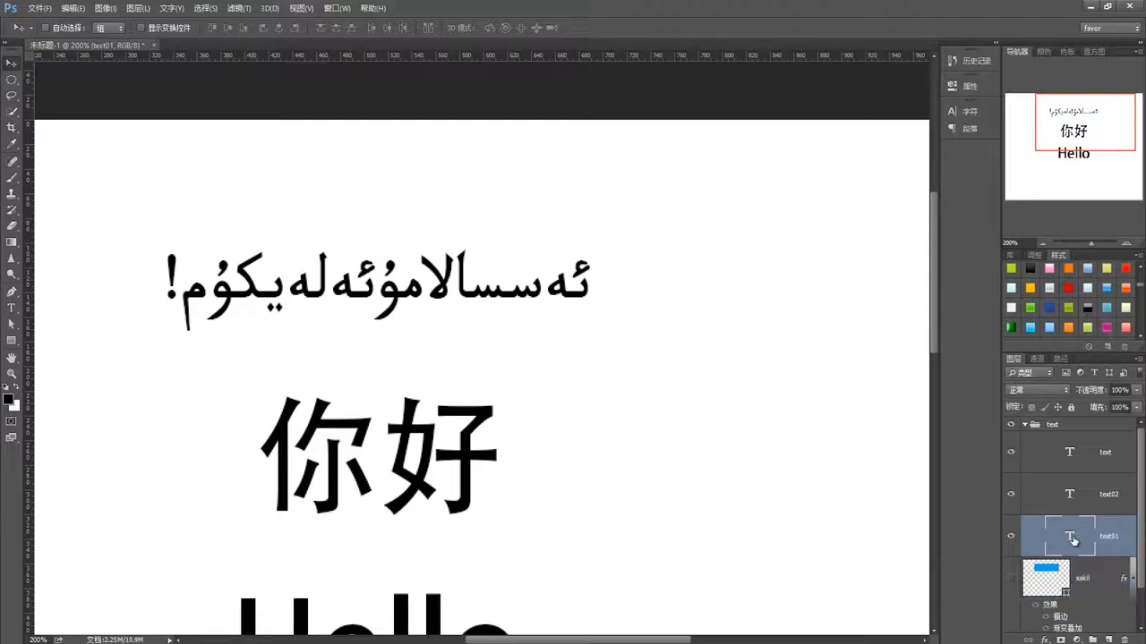
- Apply a blue web style to the text01 layer and a pink web style to the text02 layer
{"action": "left_click", "coordinate": [1106, 288]}
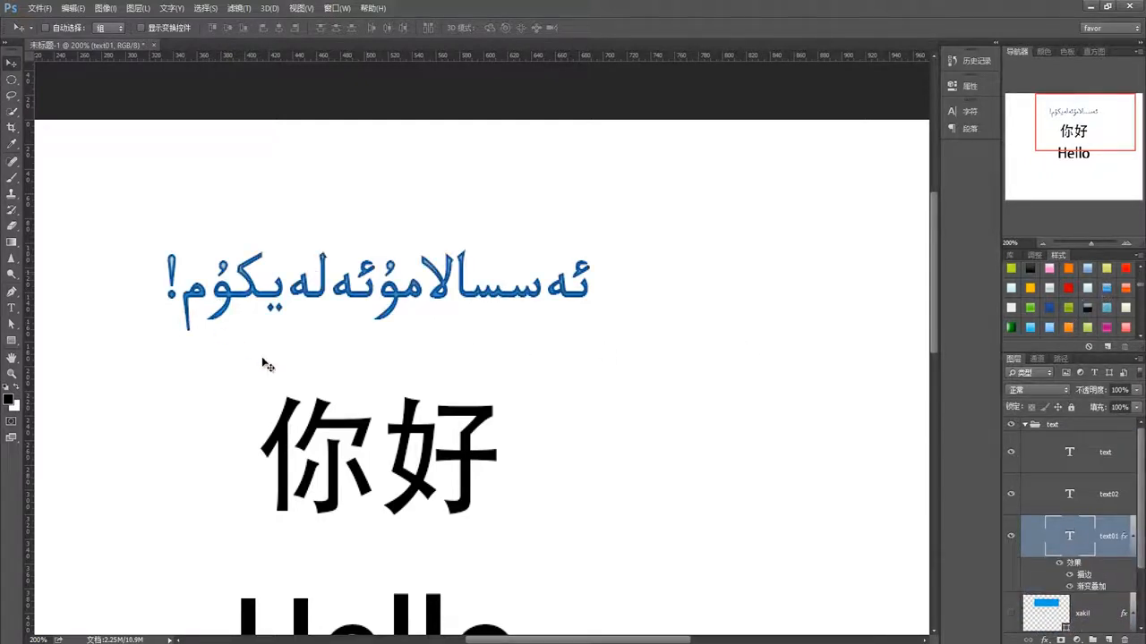
{"action": "left_click", "coordinate": [1067, 502]}
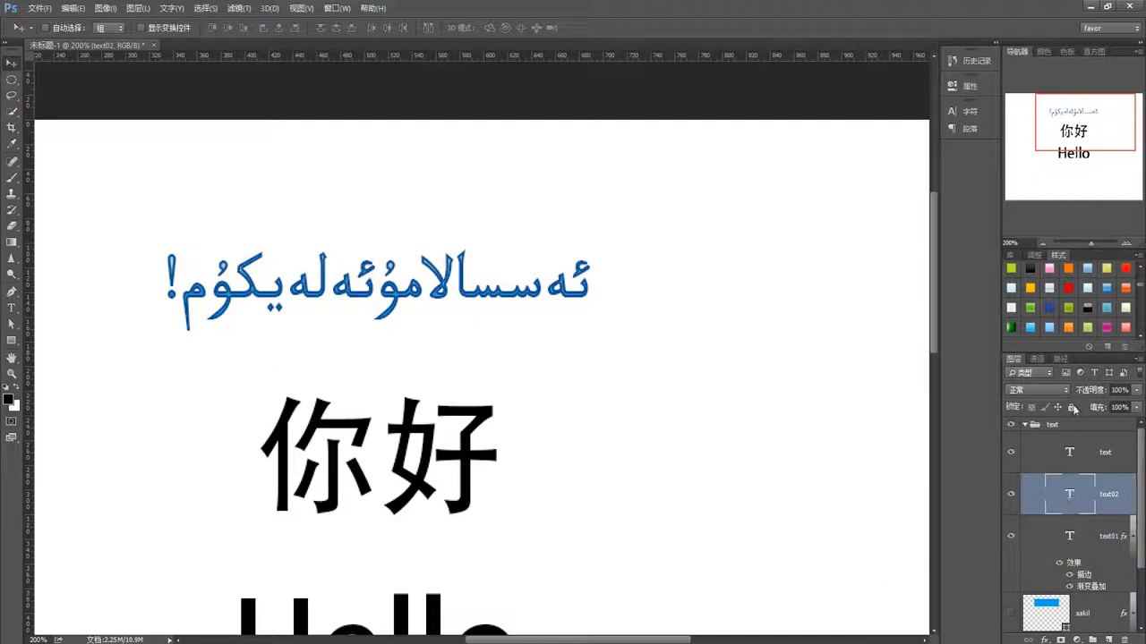
{"action": "left_click", "coordinate": [1106, 328]}
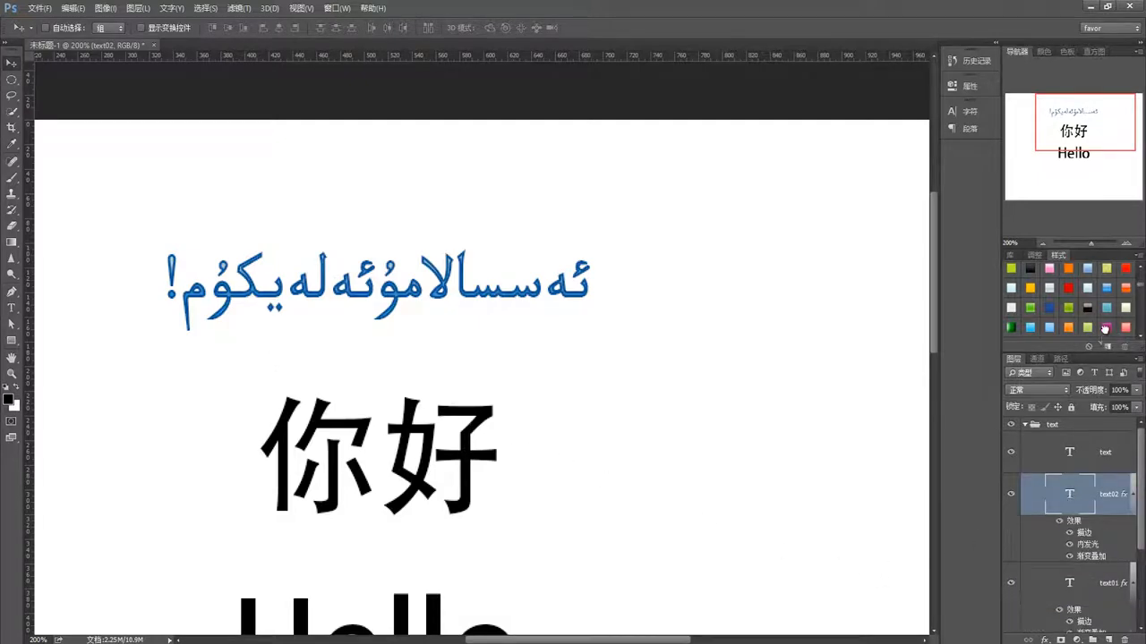
- Apply a green web style to the text layer reading Hello
{"action": "left_click", "coordinate": [1069, 455]}
{"action": "scroll", "coordinate": [1138, 291], "scroll_direction": "down", "scroll_amount": 3}
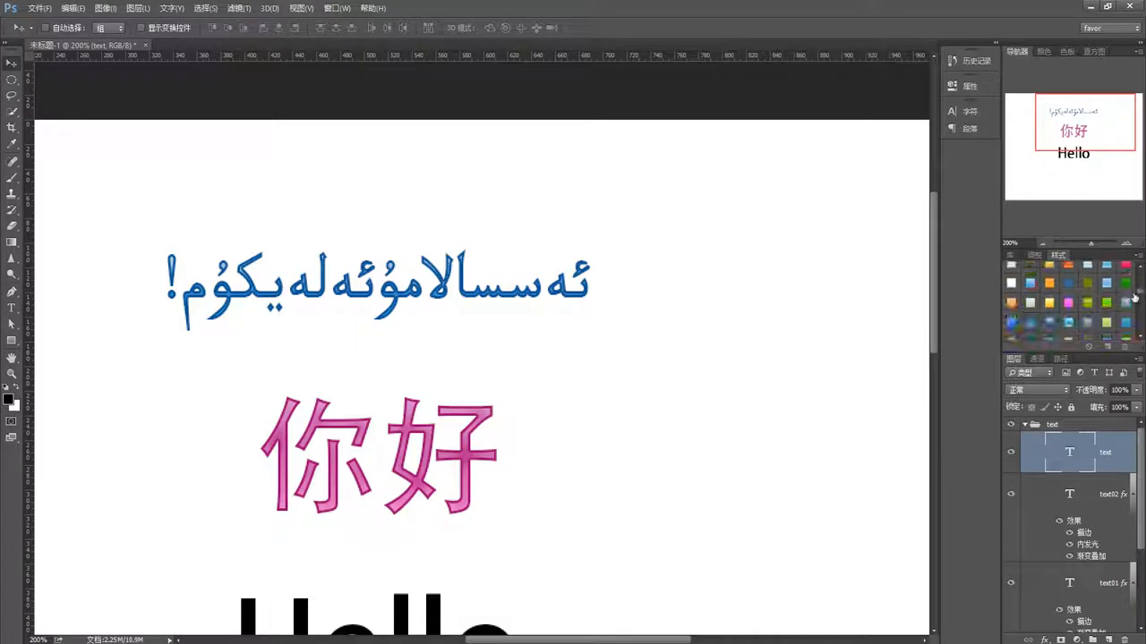
{"action": "left_click", "coordinate": [1062, 320]}
{"action": "scroll", "coordinate": [907, 360], "scroll_direction": "down", "scroll_amount": 1}
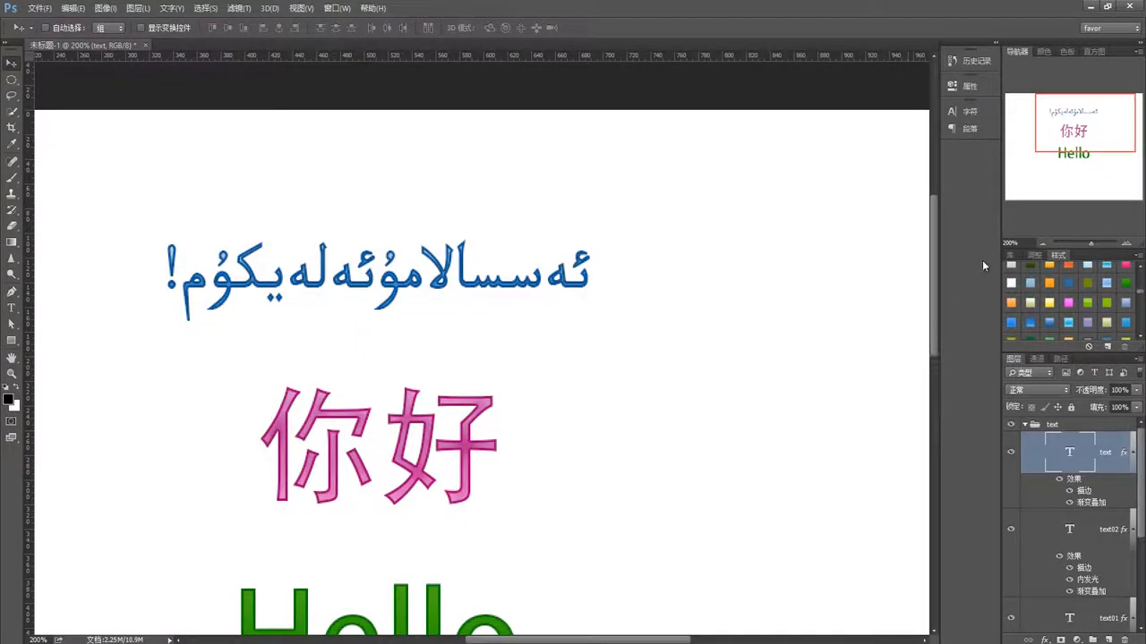
{"action": "left_click", "coordinate": [1040, 239]}
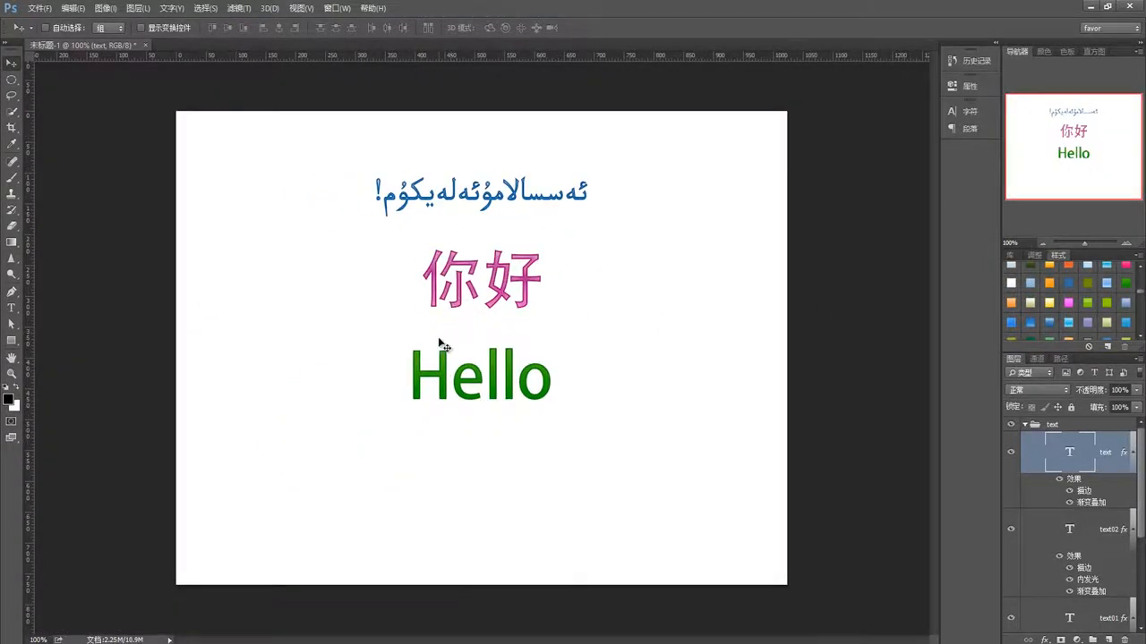
- Change the Hello text layer's Gradient Overlay to the light blue gradient preset and accept the layer style
{"action": "left_click", "coordinate": [1024, 426]}
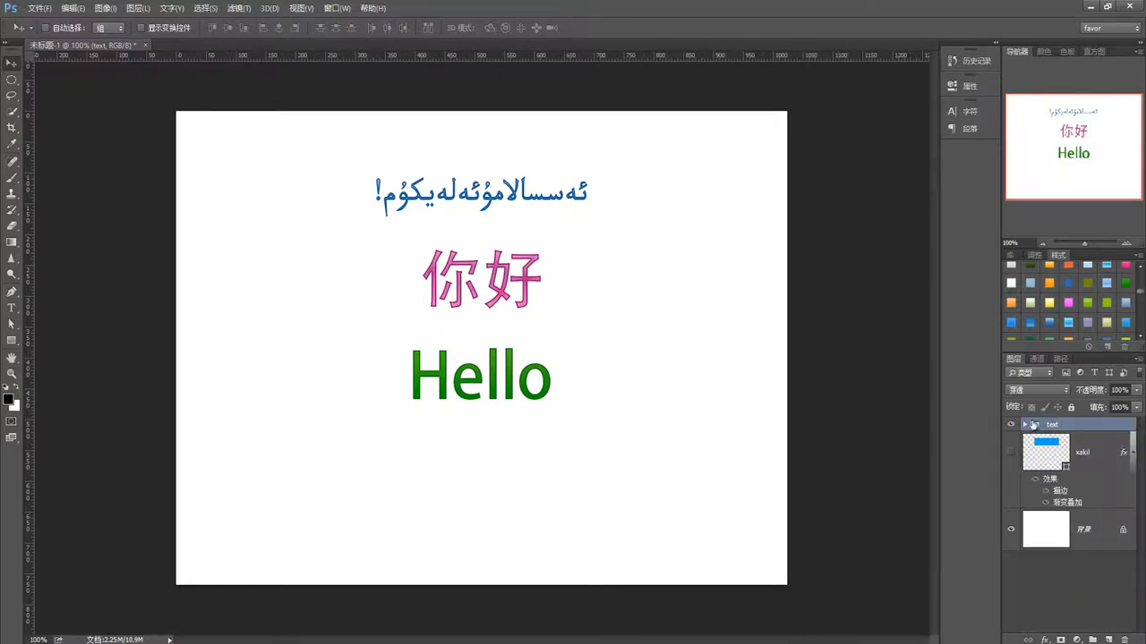
{"action": "left_click", "coordinate": [1026, 426]}
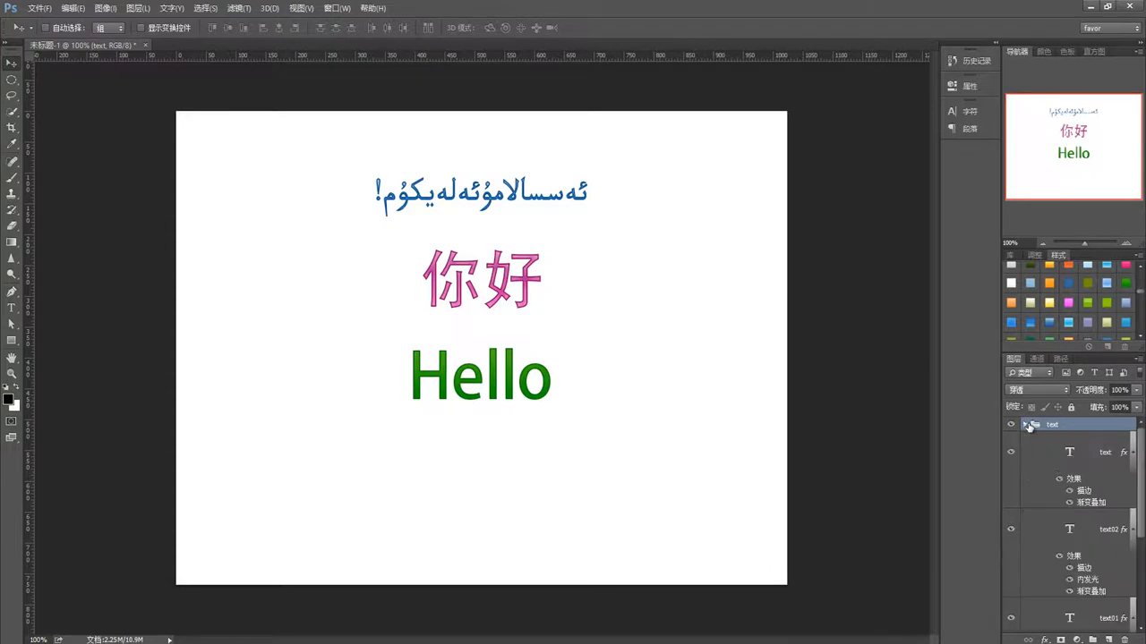
{"action": "double_click", "coordinate": [1083, 503]}
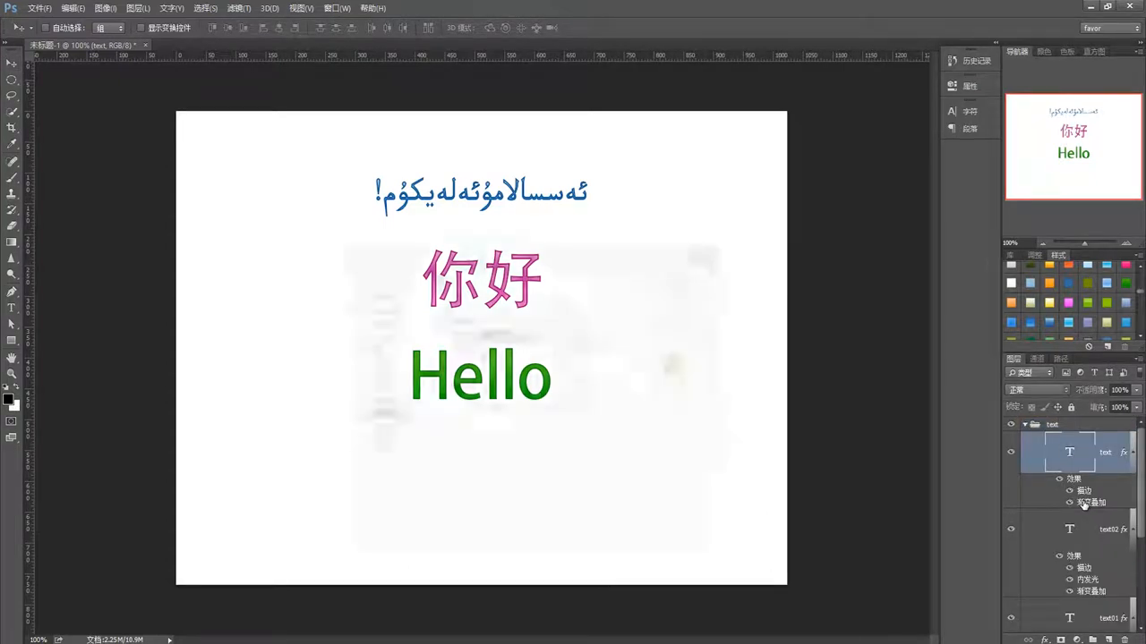
{"action": "left_click_drag", "start_coordinate": [595, 257], "coordinate": [885, 265]}
{"action": "left_click", "coordinate": [800, 347]}
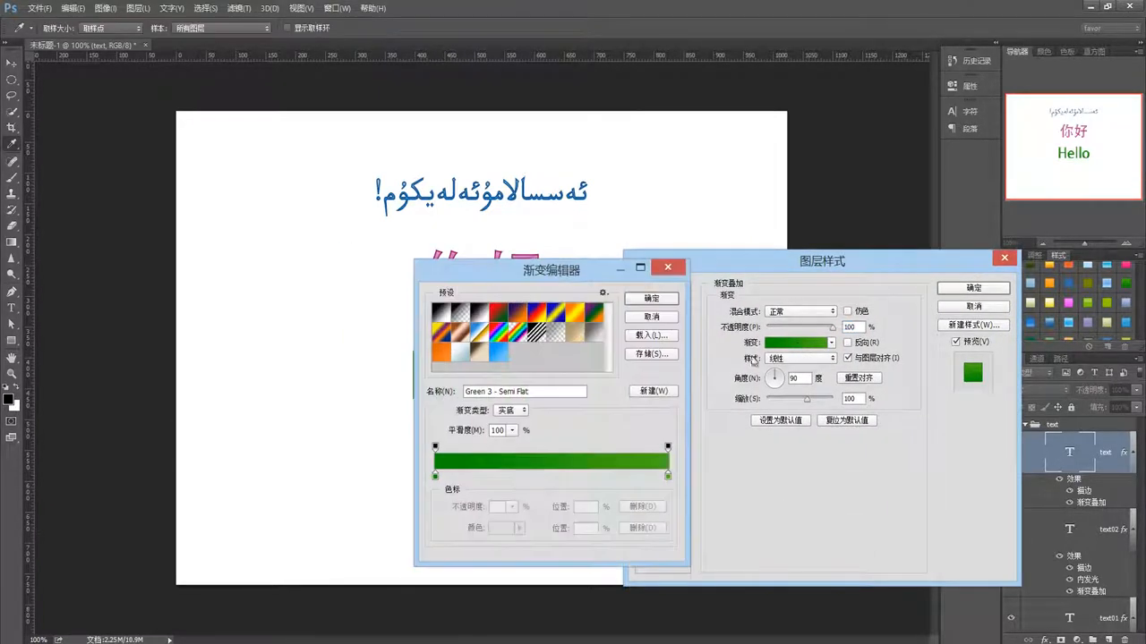
{"action": "left_click_drag", "start_coordinate": [583, 277], "coordinate": [782, 330]}
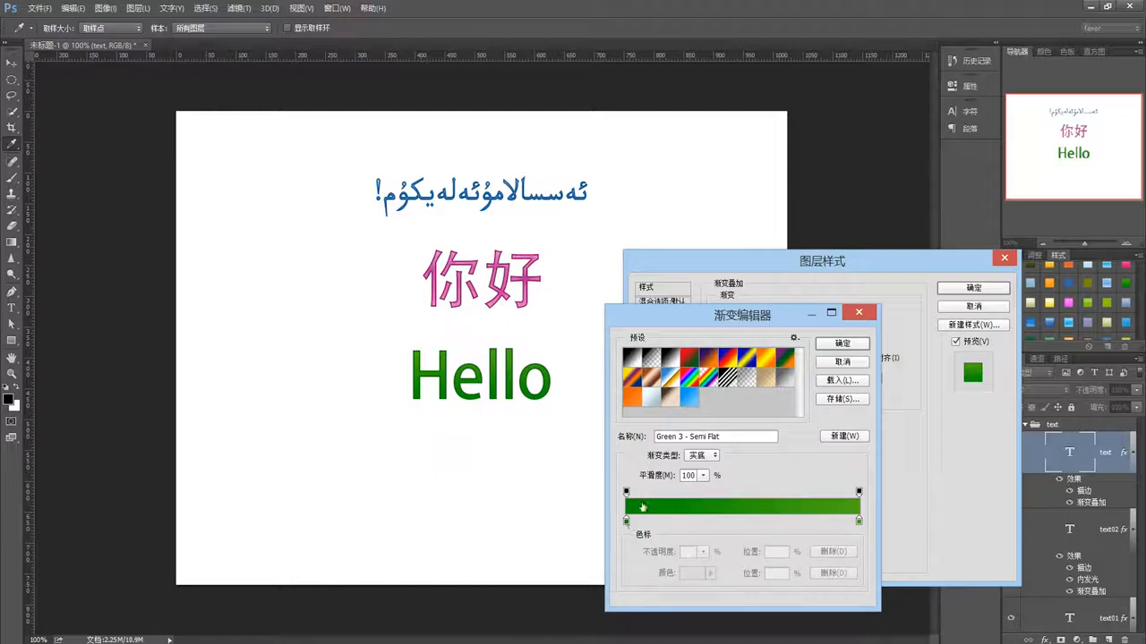
{"action": "left_click", "coordinate": [690, 397]}
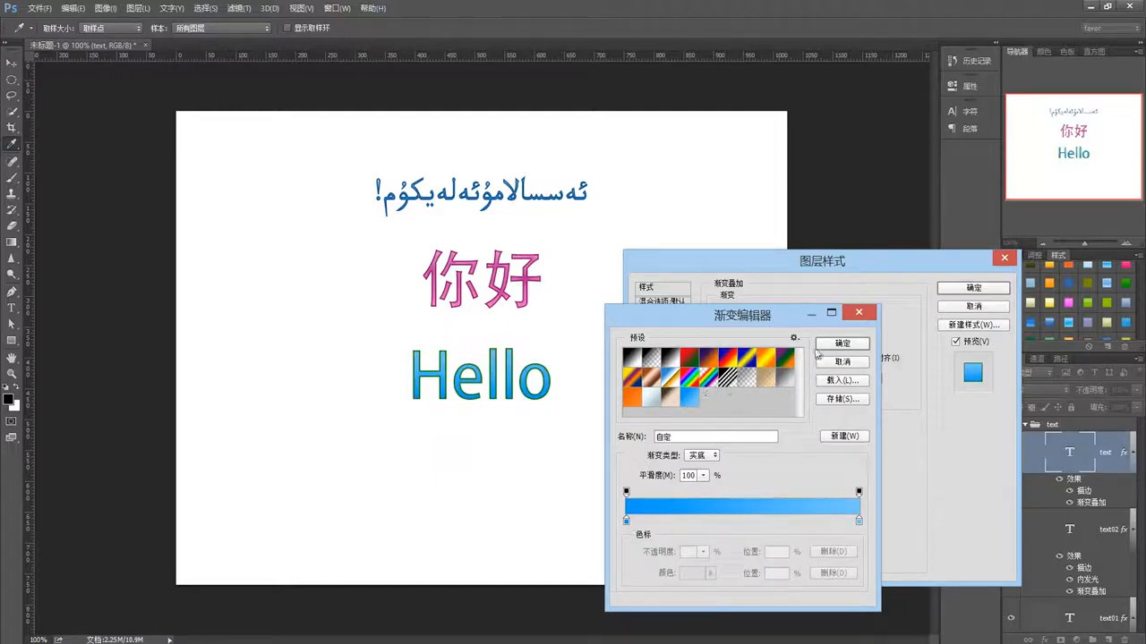
{"action": "left_click", "coordinate": [818, 349]}
{"action": "left_click", "coordinate": [973, 288]}
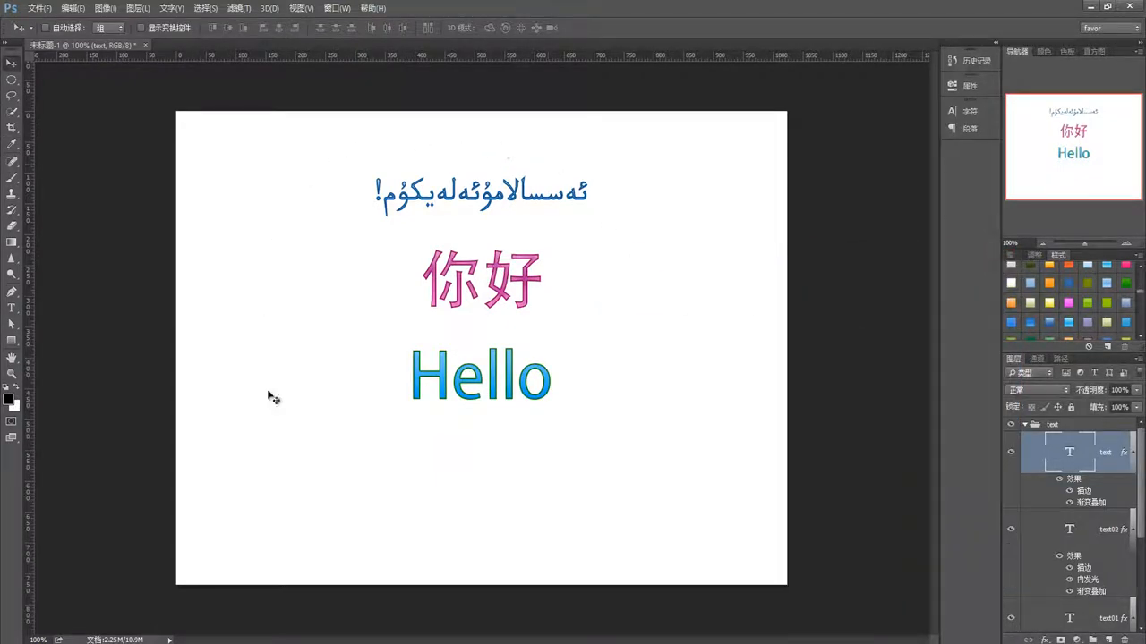